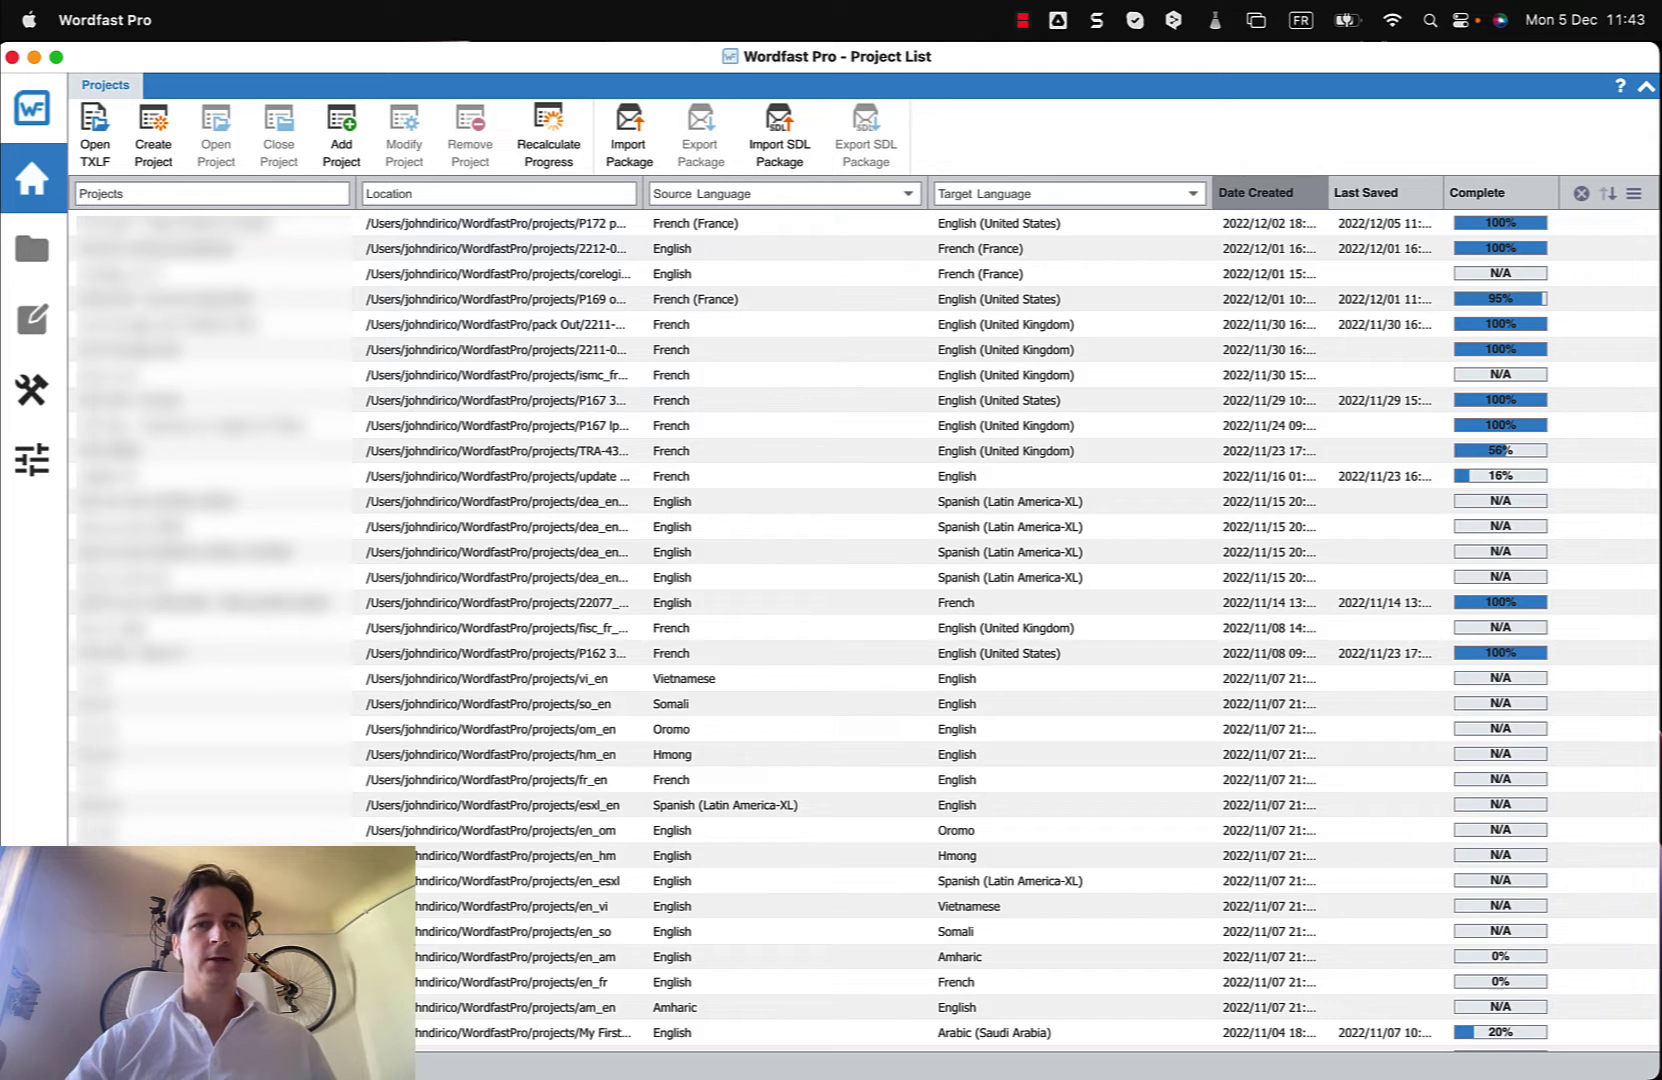
- Open the 2212-01 roofing project and bilingually export Roofing.xlsx.txlf to the Downloads folder
{"action": "double_click", "coordinate": [212, 249]}
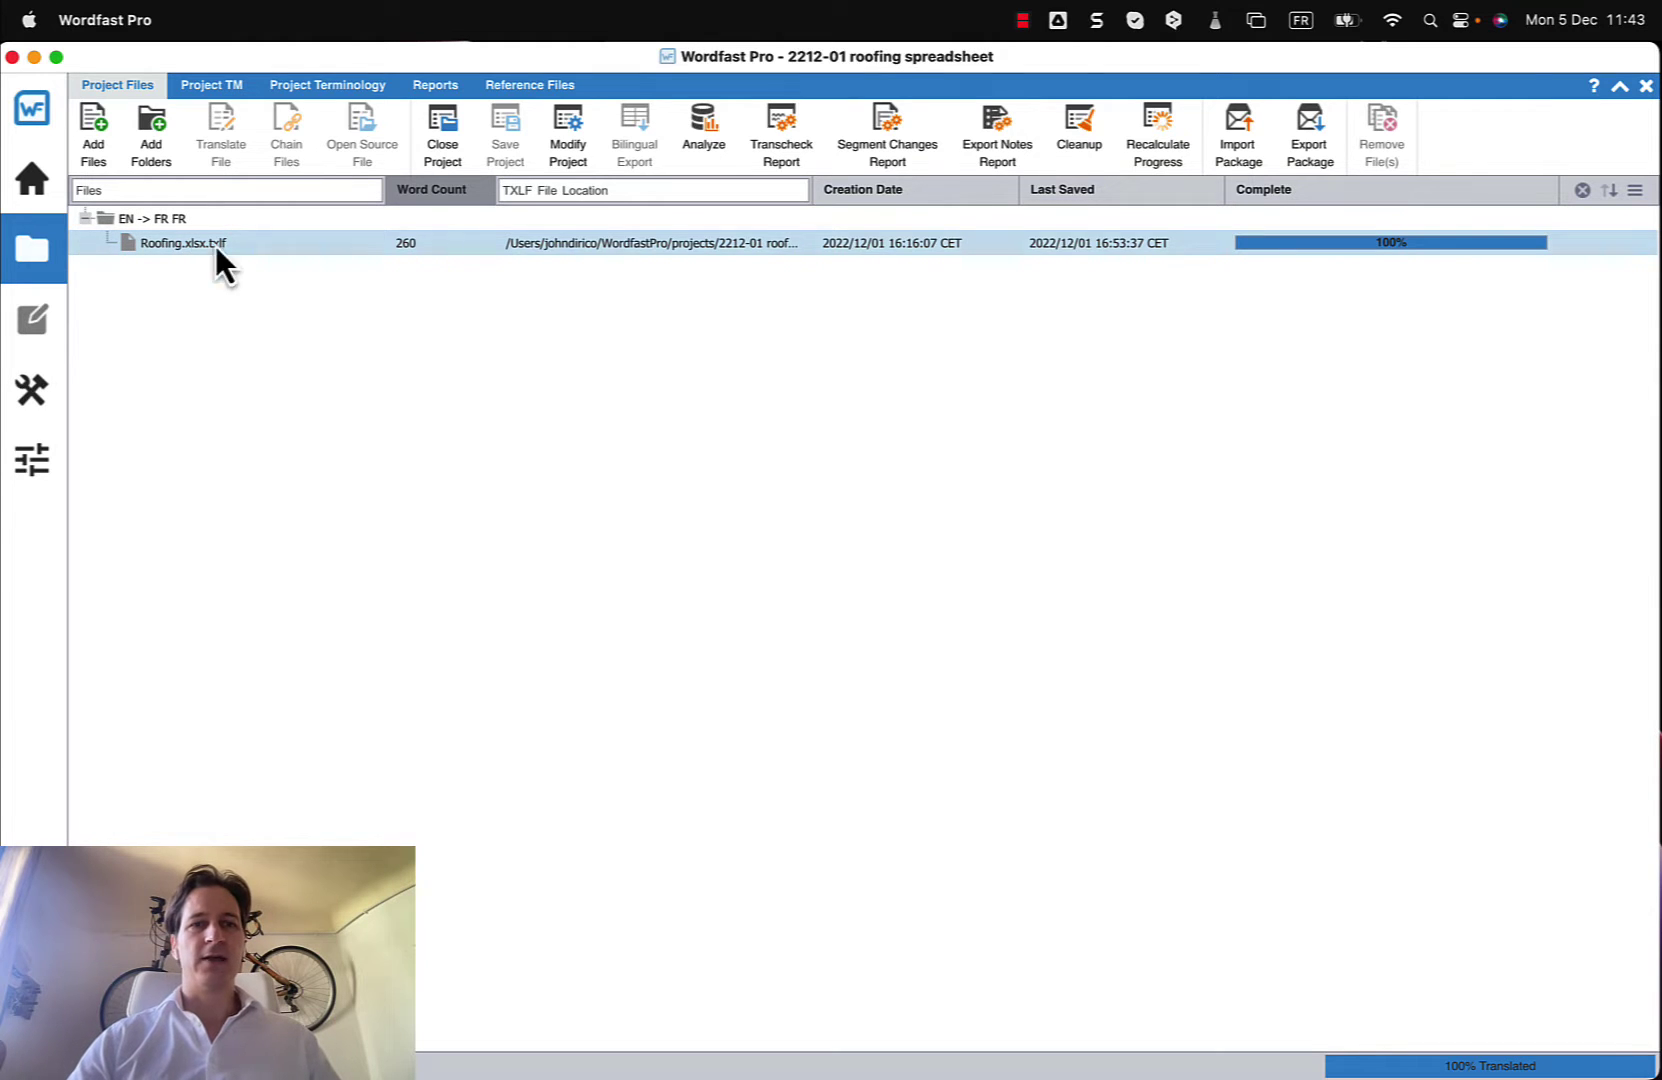
{"action": "mouse_move", "coordinate": [1357, 247]}
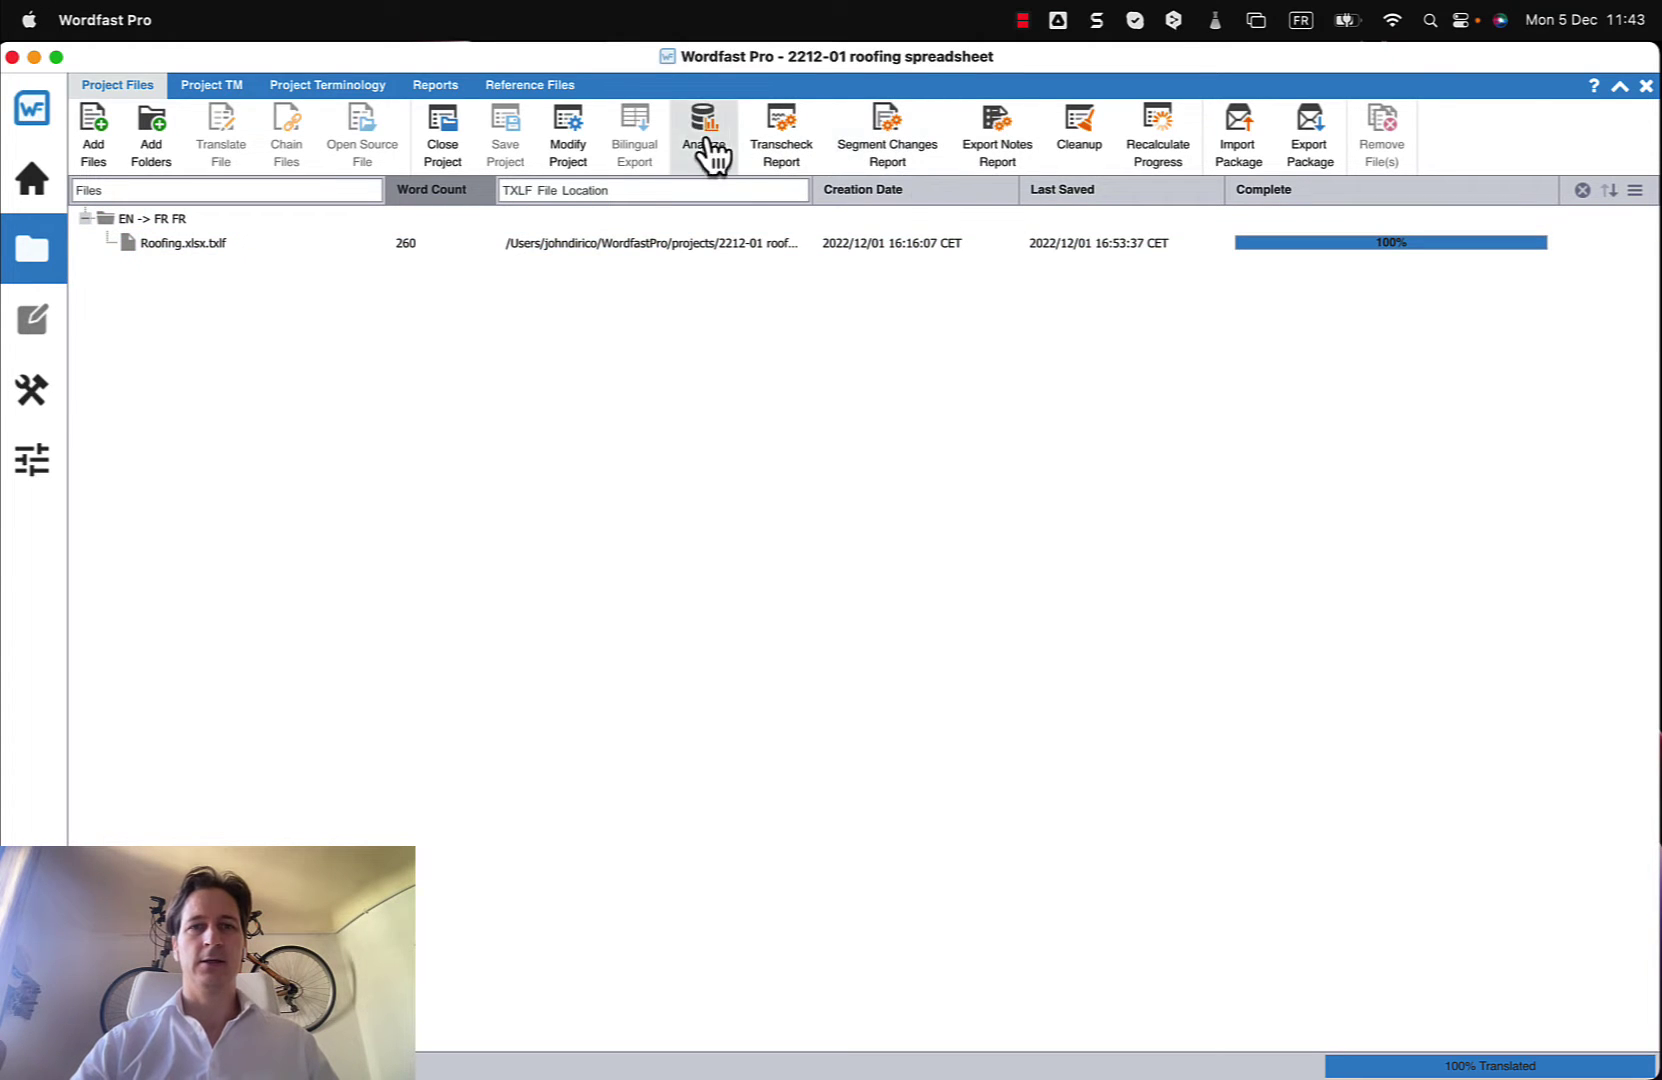
{"action": "left_click", "coordinate": [597, 248]}
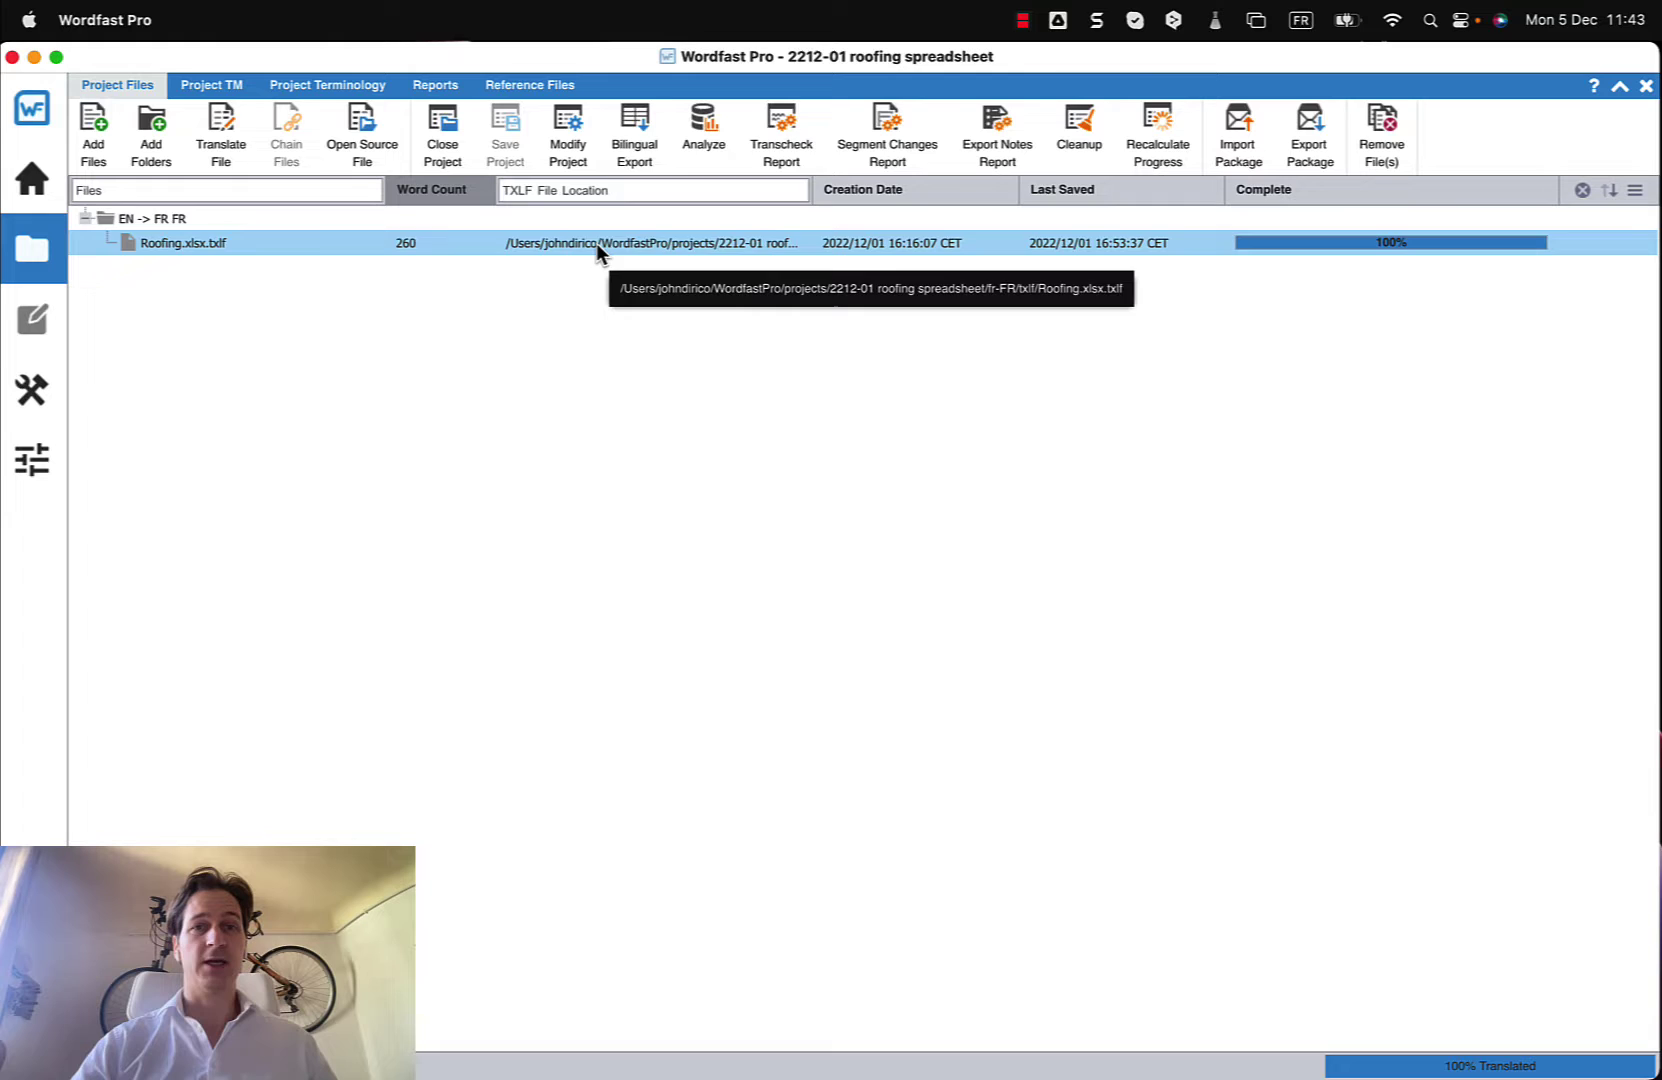
{"action": "left_click", "coordinate": [632, 148]}
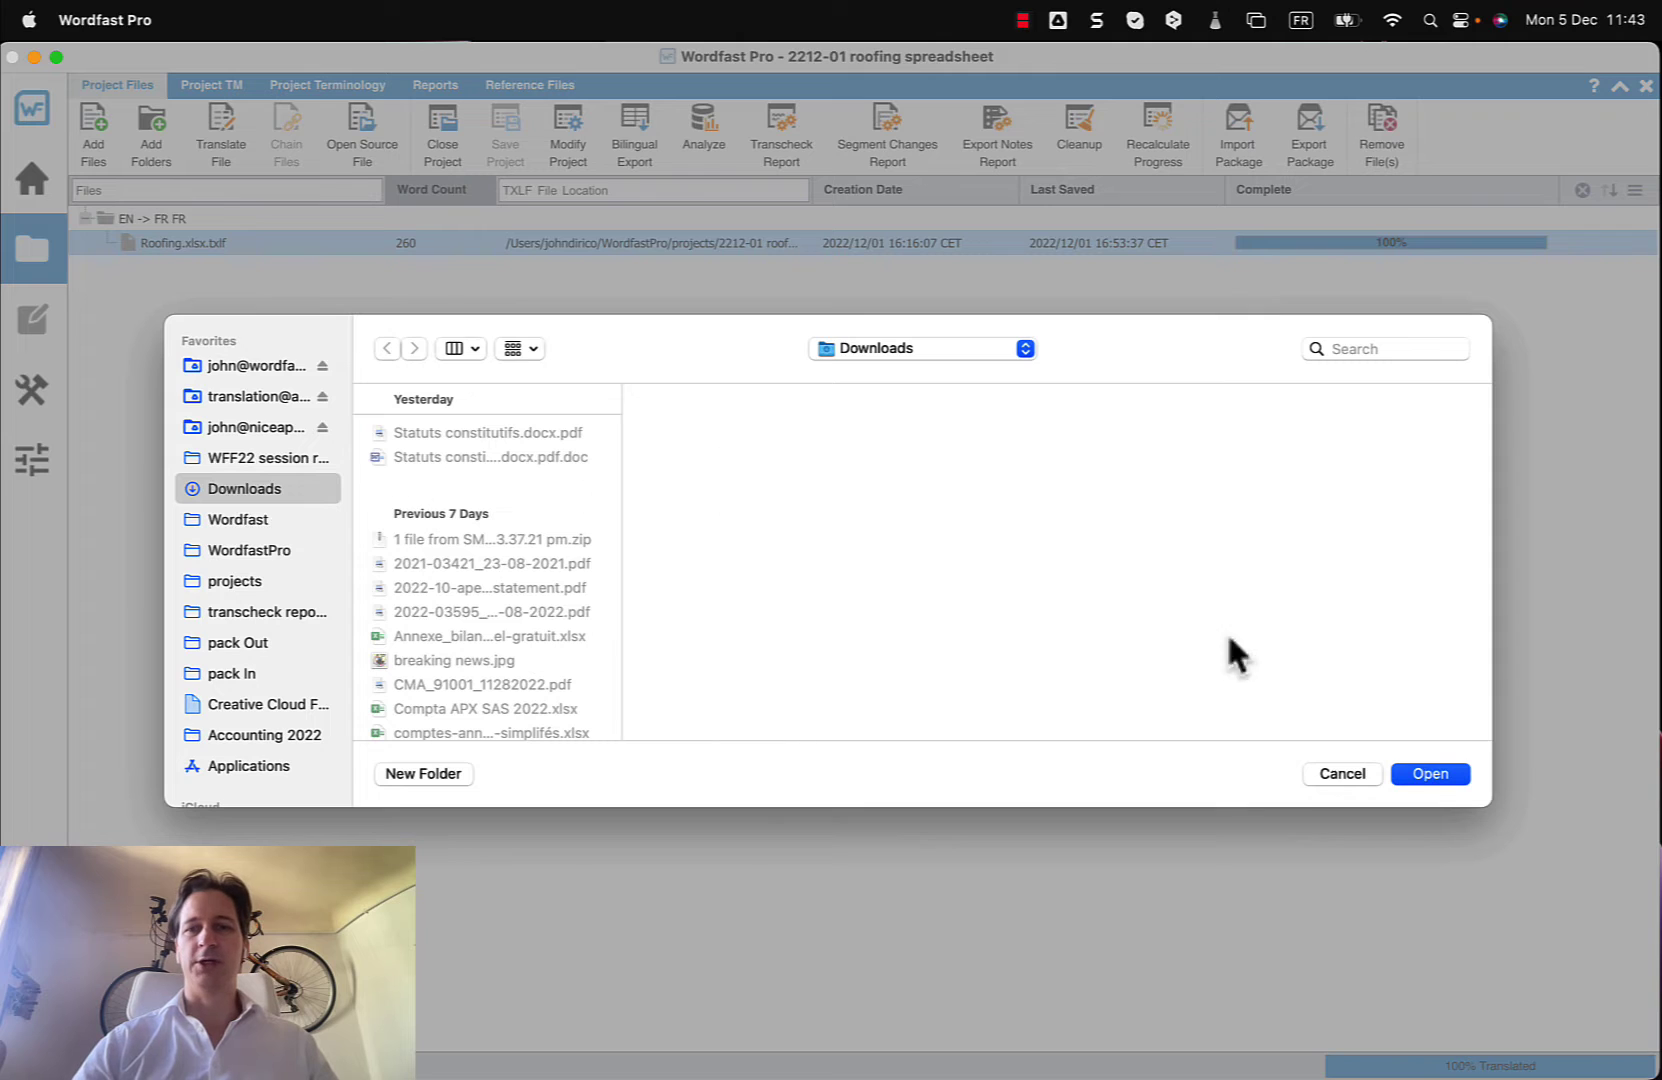
{"action": "left_click", "coordinate": [1428, 774]}
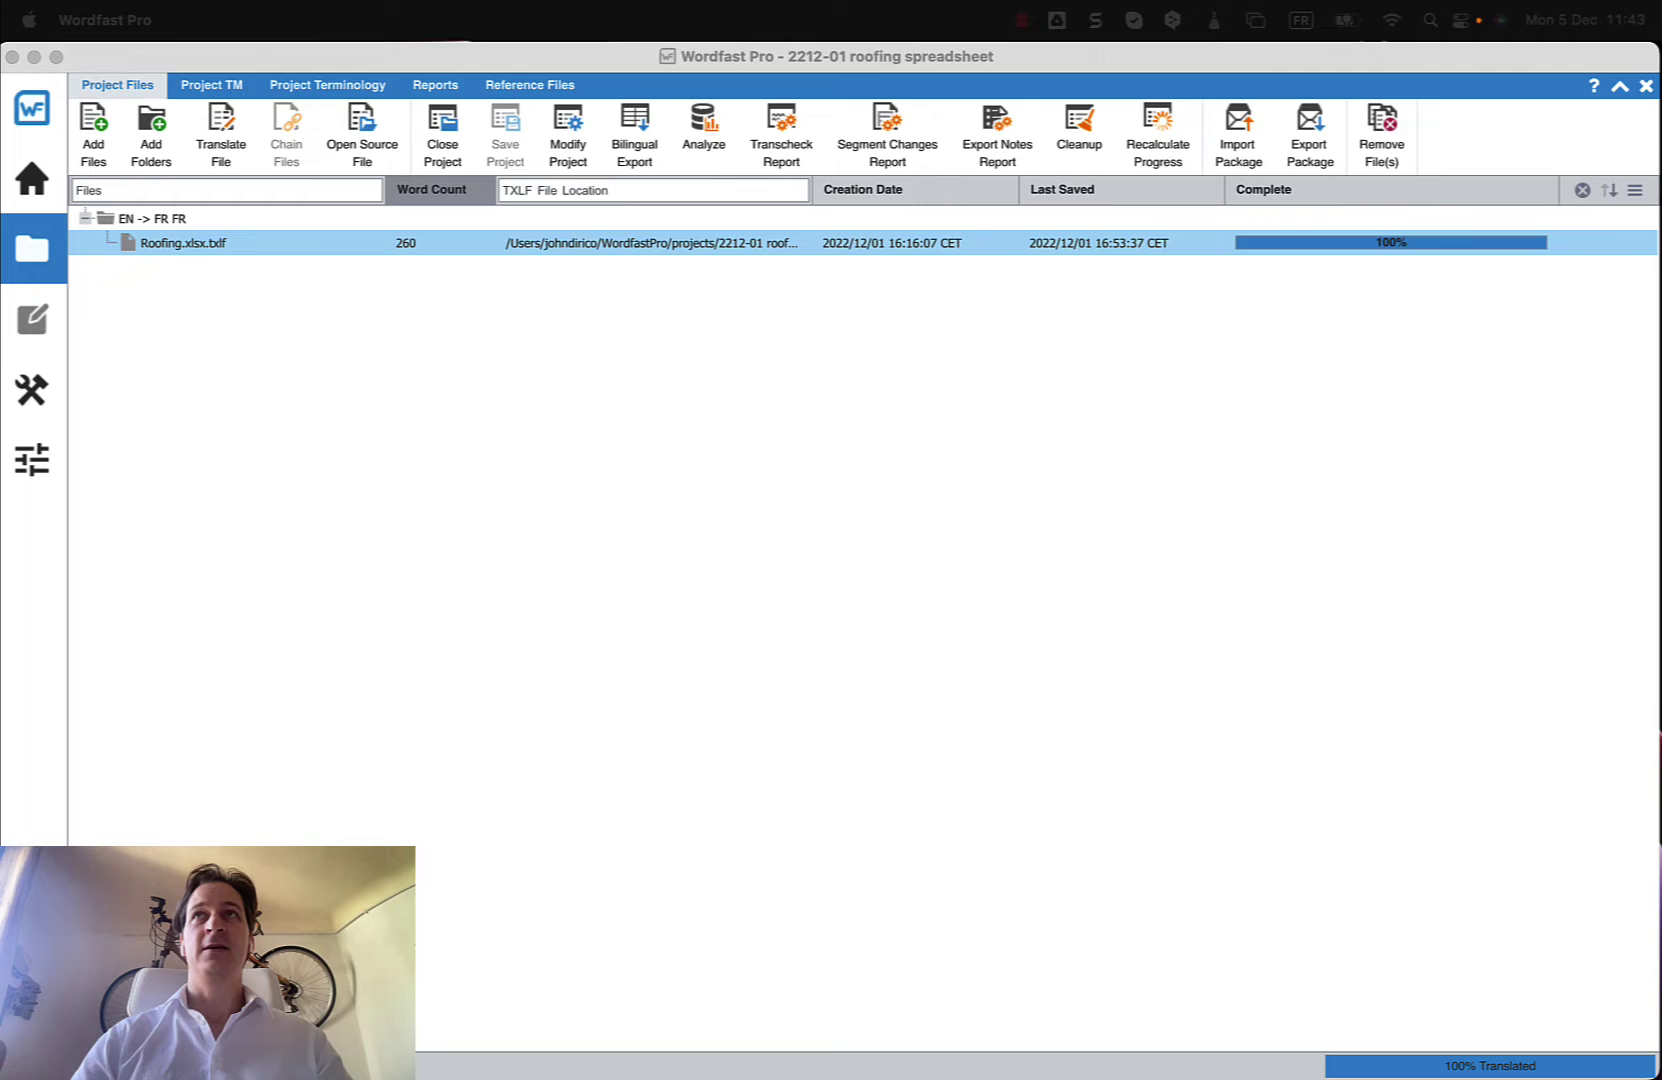
- In Finder's Downloads, preview the bilingual export report, then select Roofing.xlsx.txlf.docx
{"action": "key", "text": "super+Tab"}
{"action": "left_click_drag", "start_coordinate": [1002, 63], "coordinate": [776, 419]}
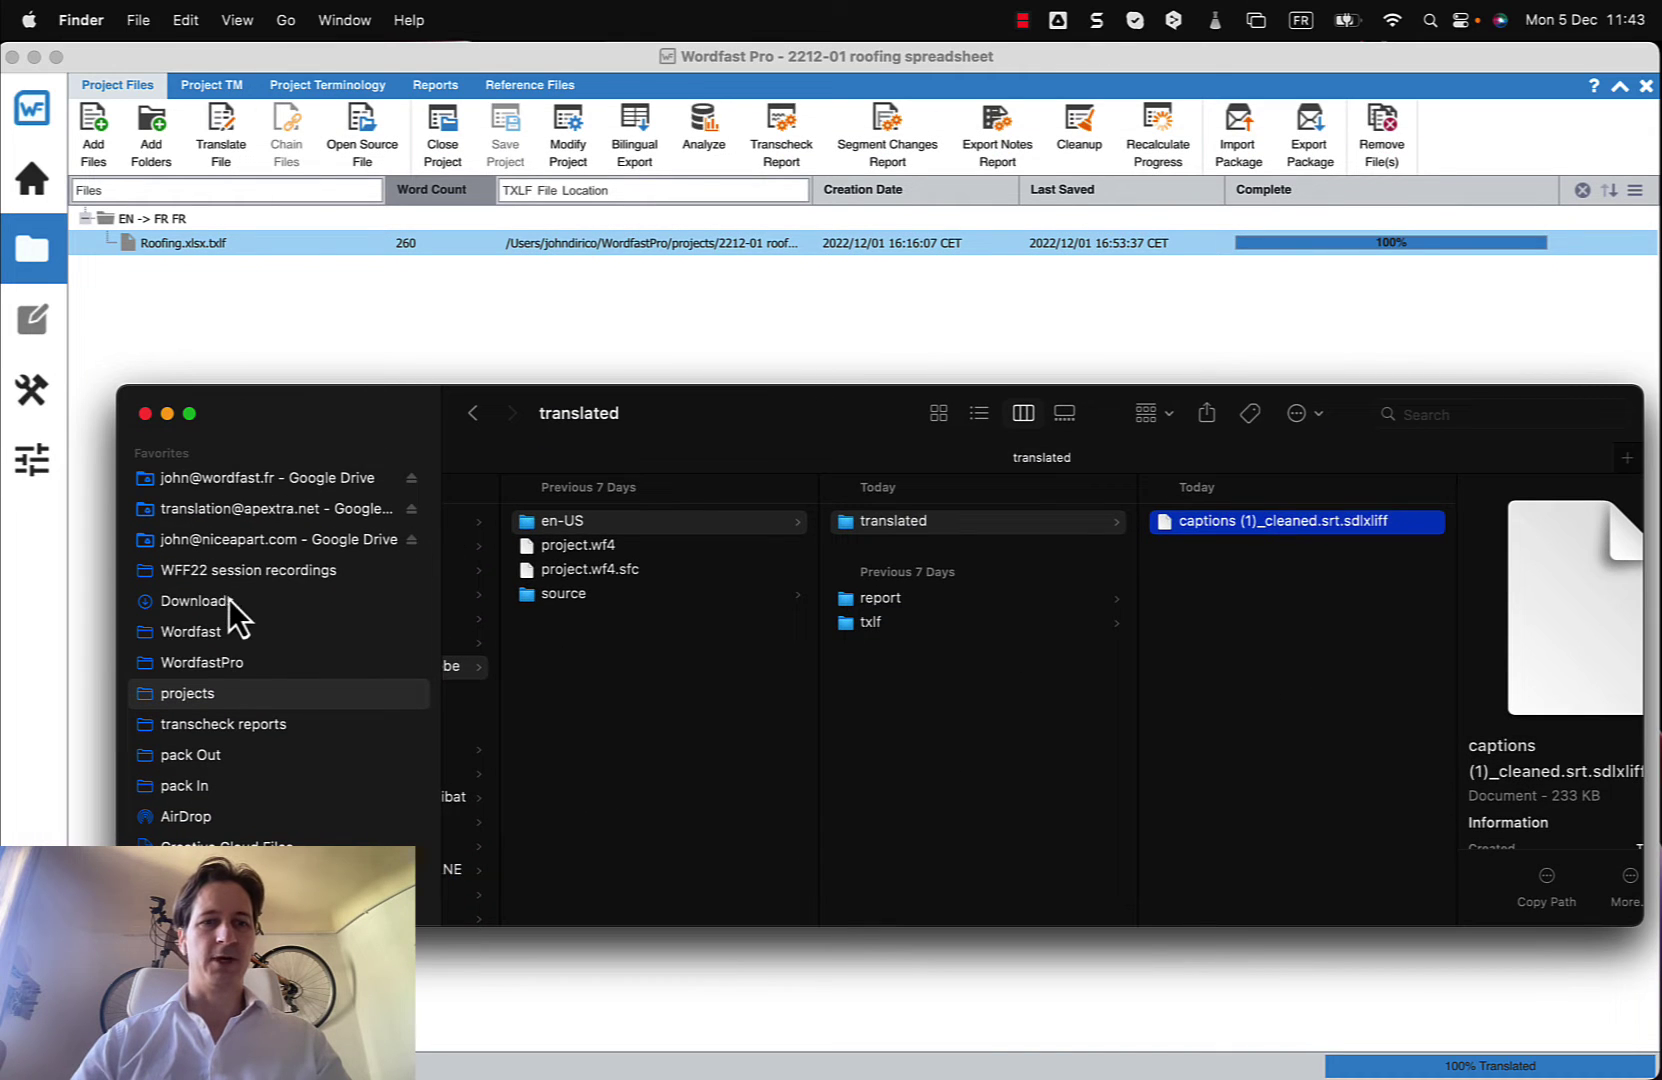
{"action": "left_click", "coordinate": [222, 605]}
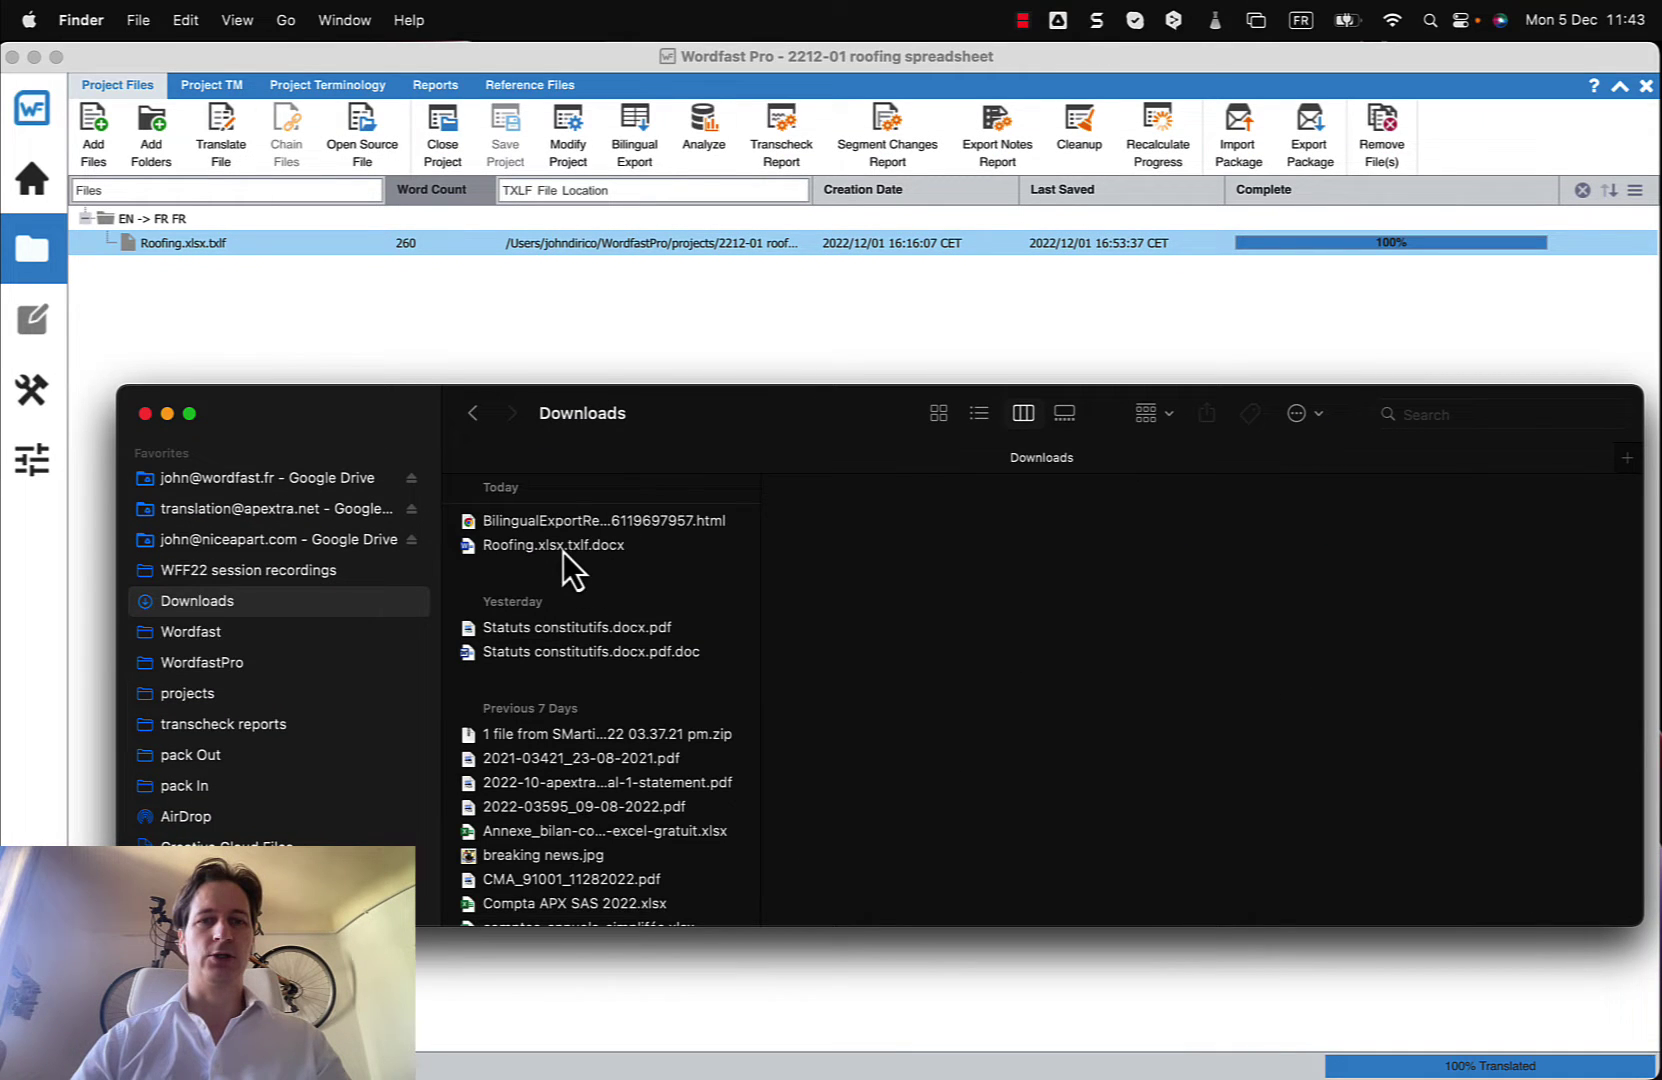
{"action": "left_click", "coordinate": [584, 531]}
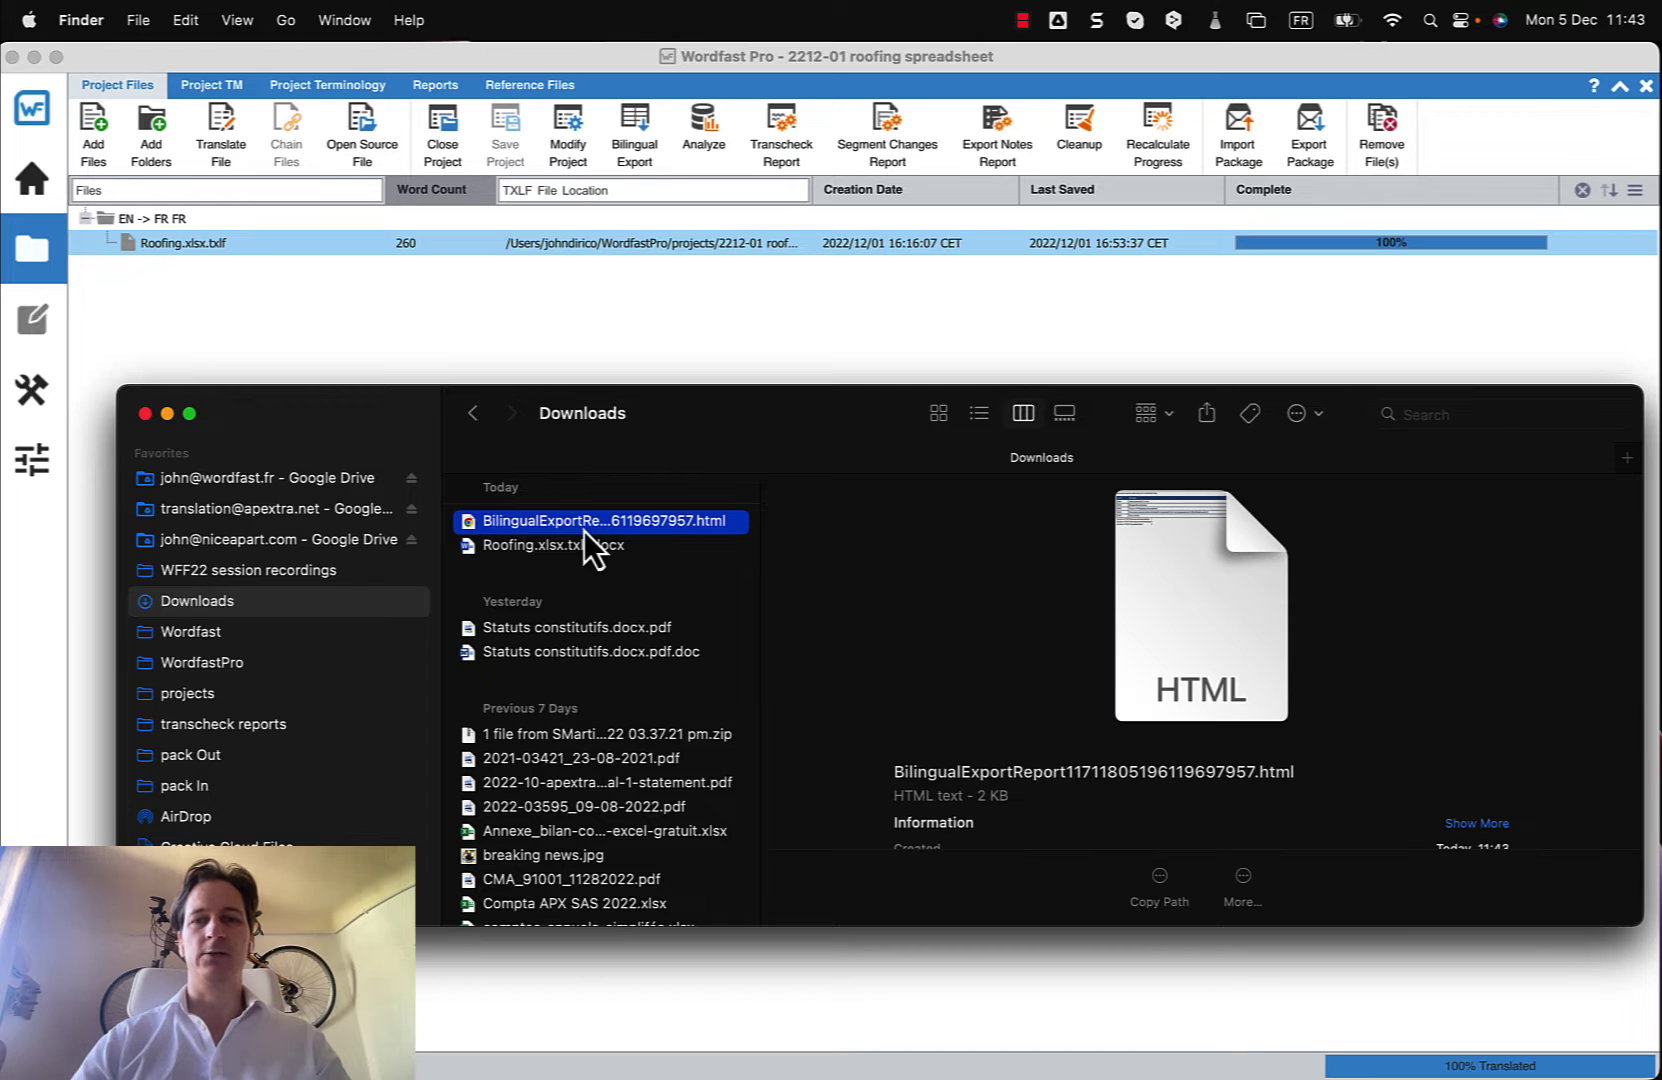
{"action": "key", "text": "space"}
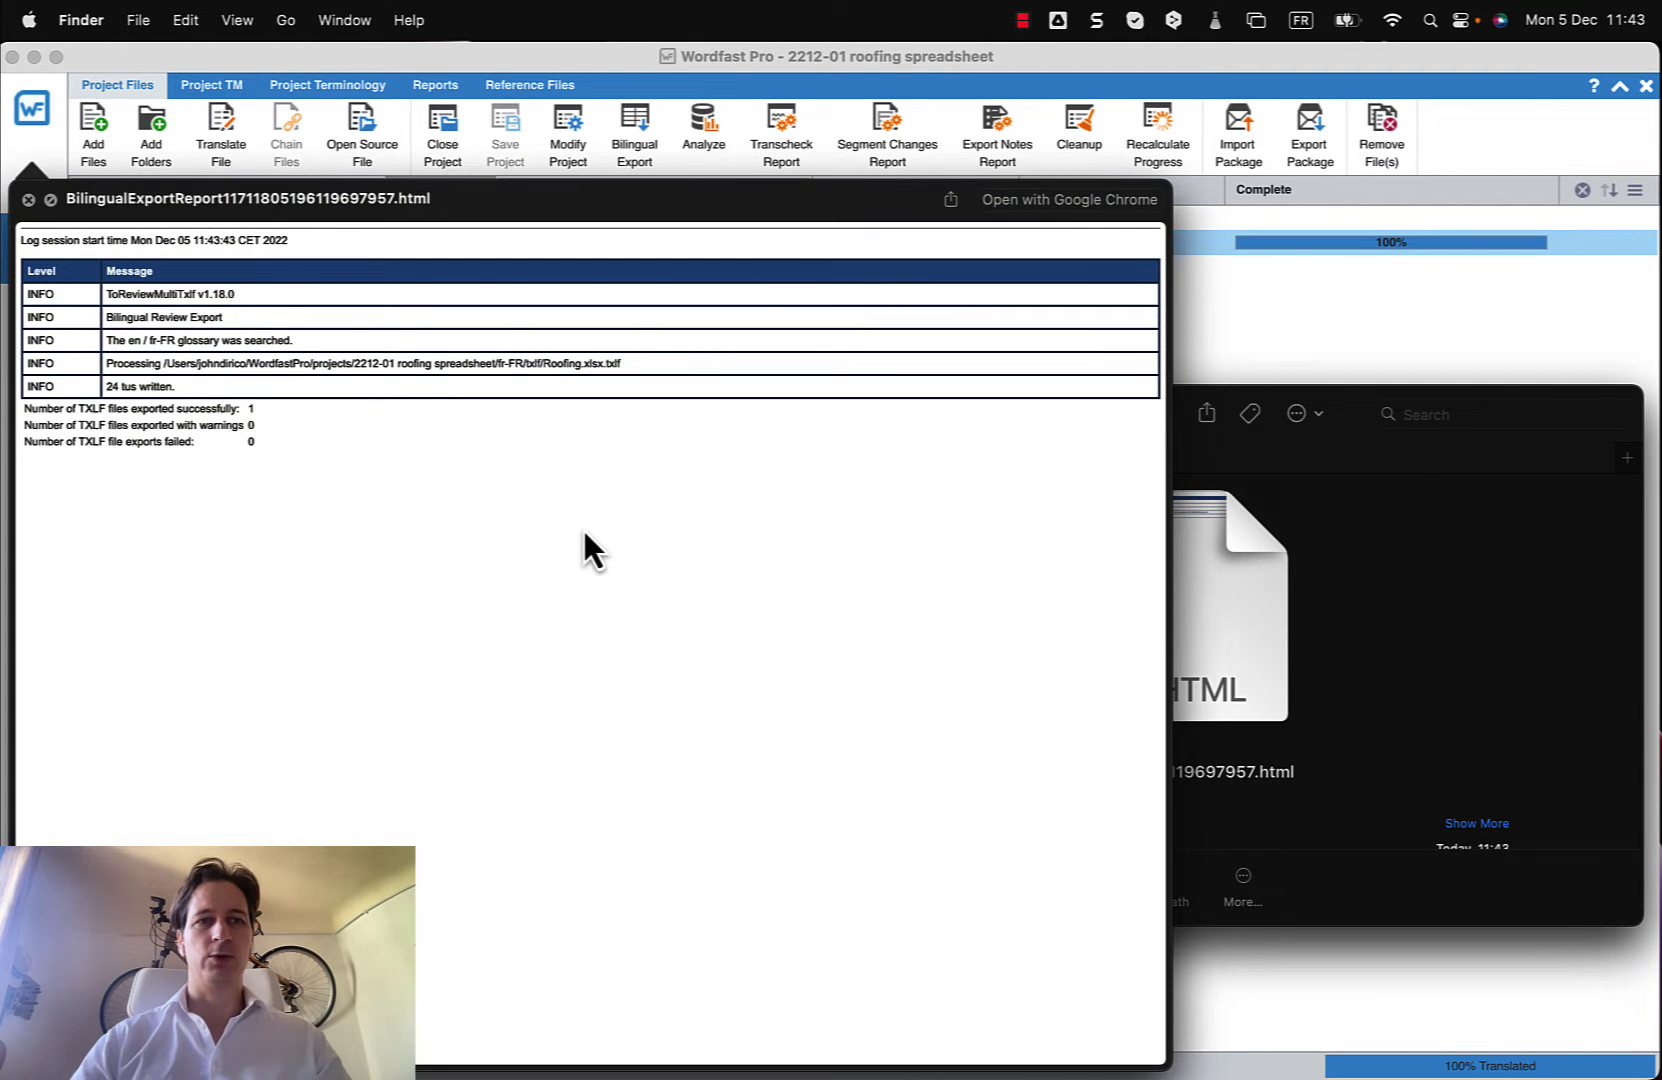
{"action": "key", "text": "space"}
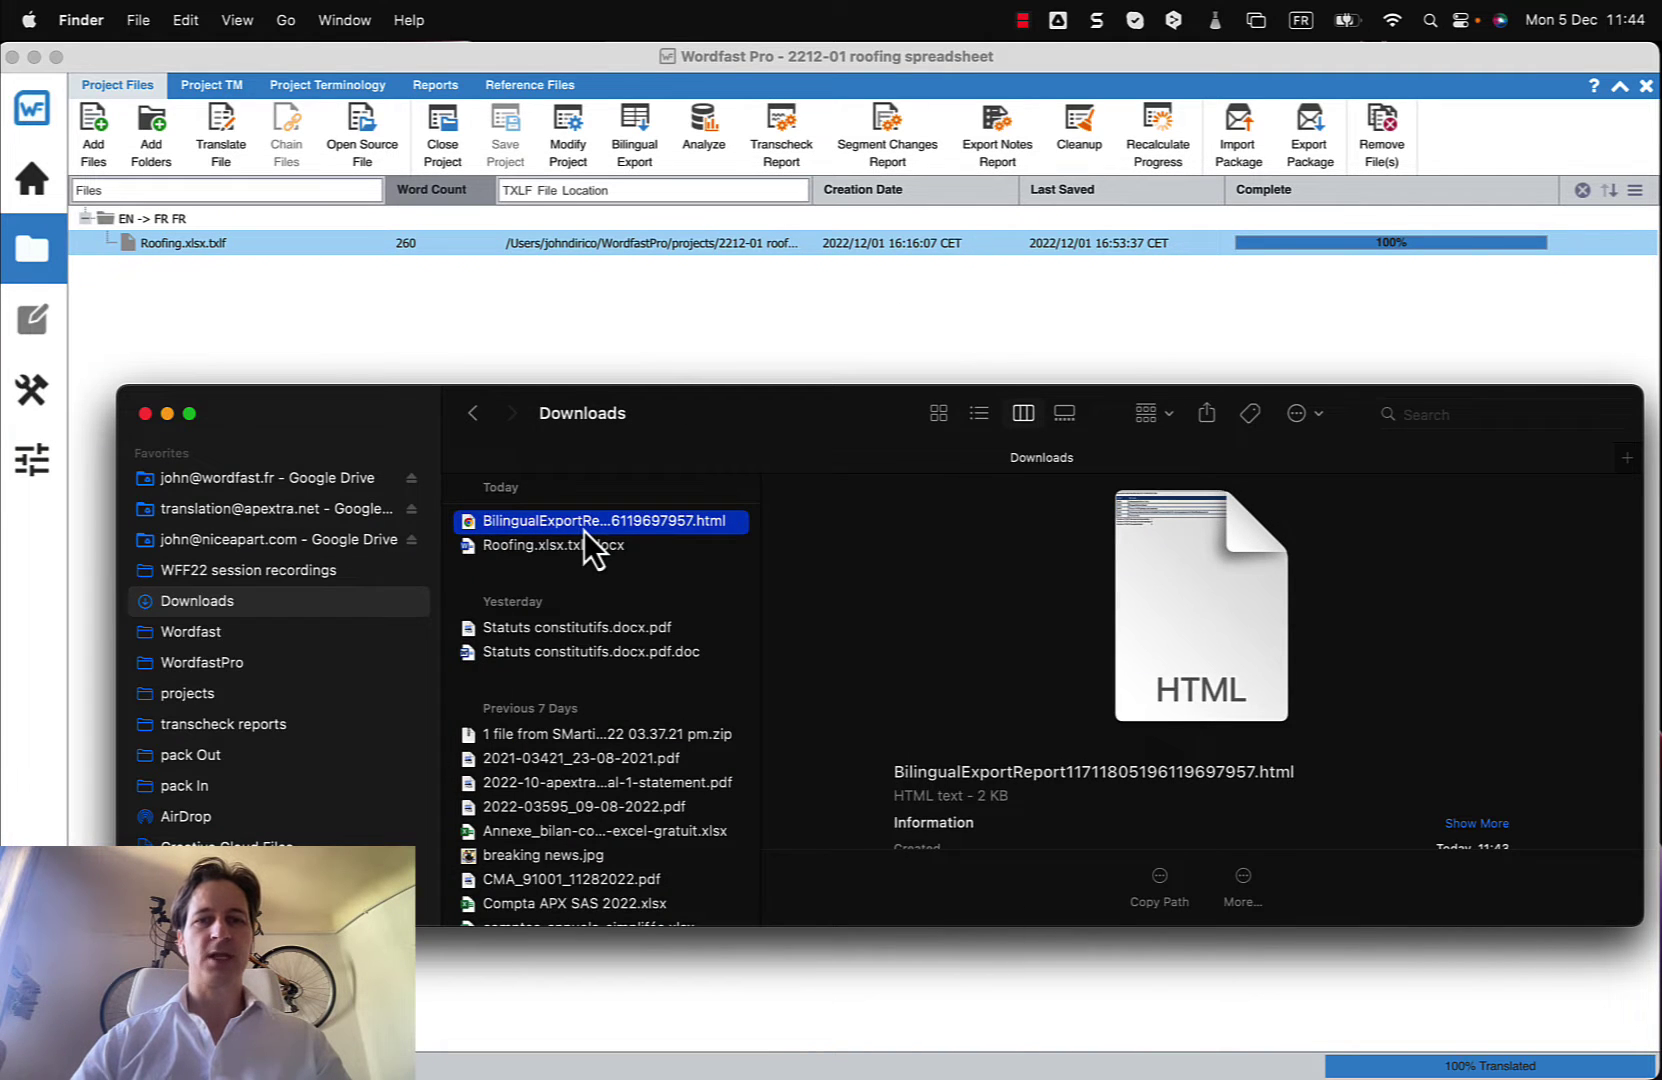
{"action": "key", "text": "space"}
{"action": "key", "text": "space"}
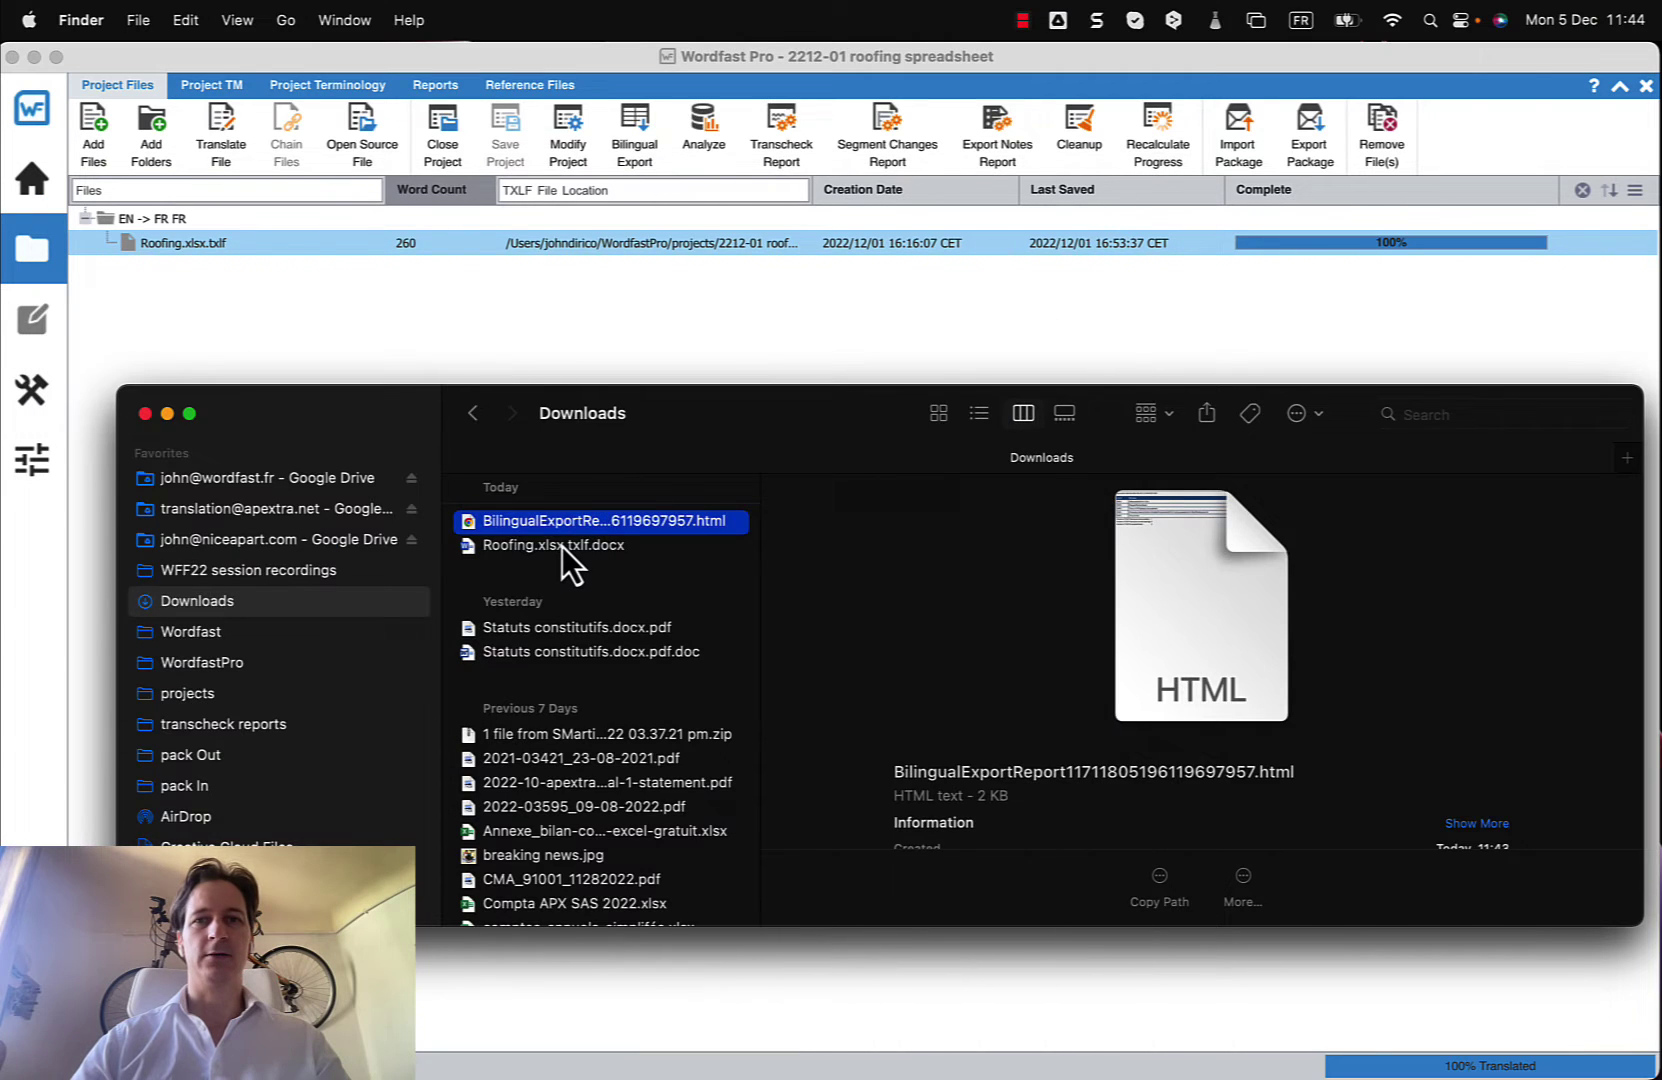
{"action": "left_click", "coordinate": [562, 547]}
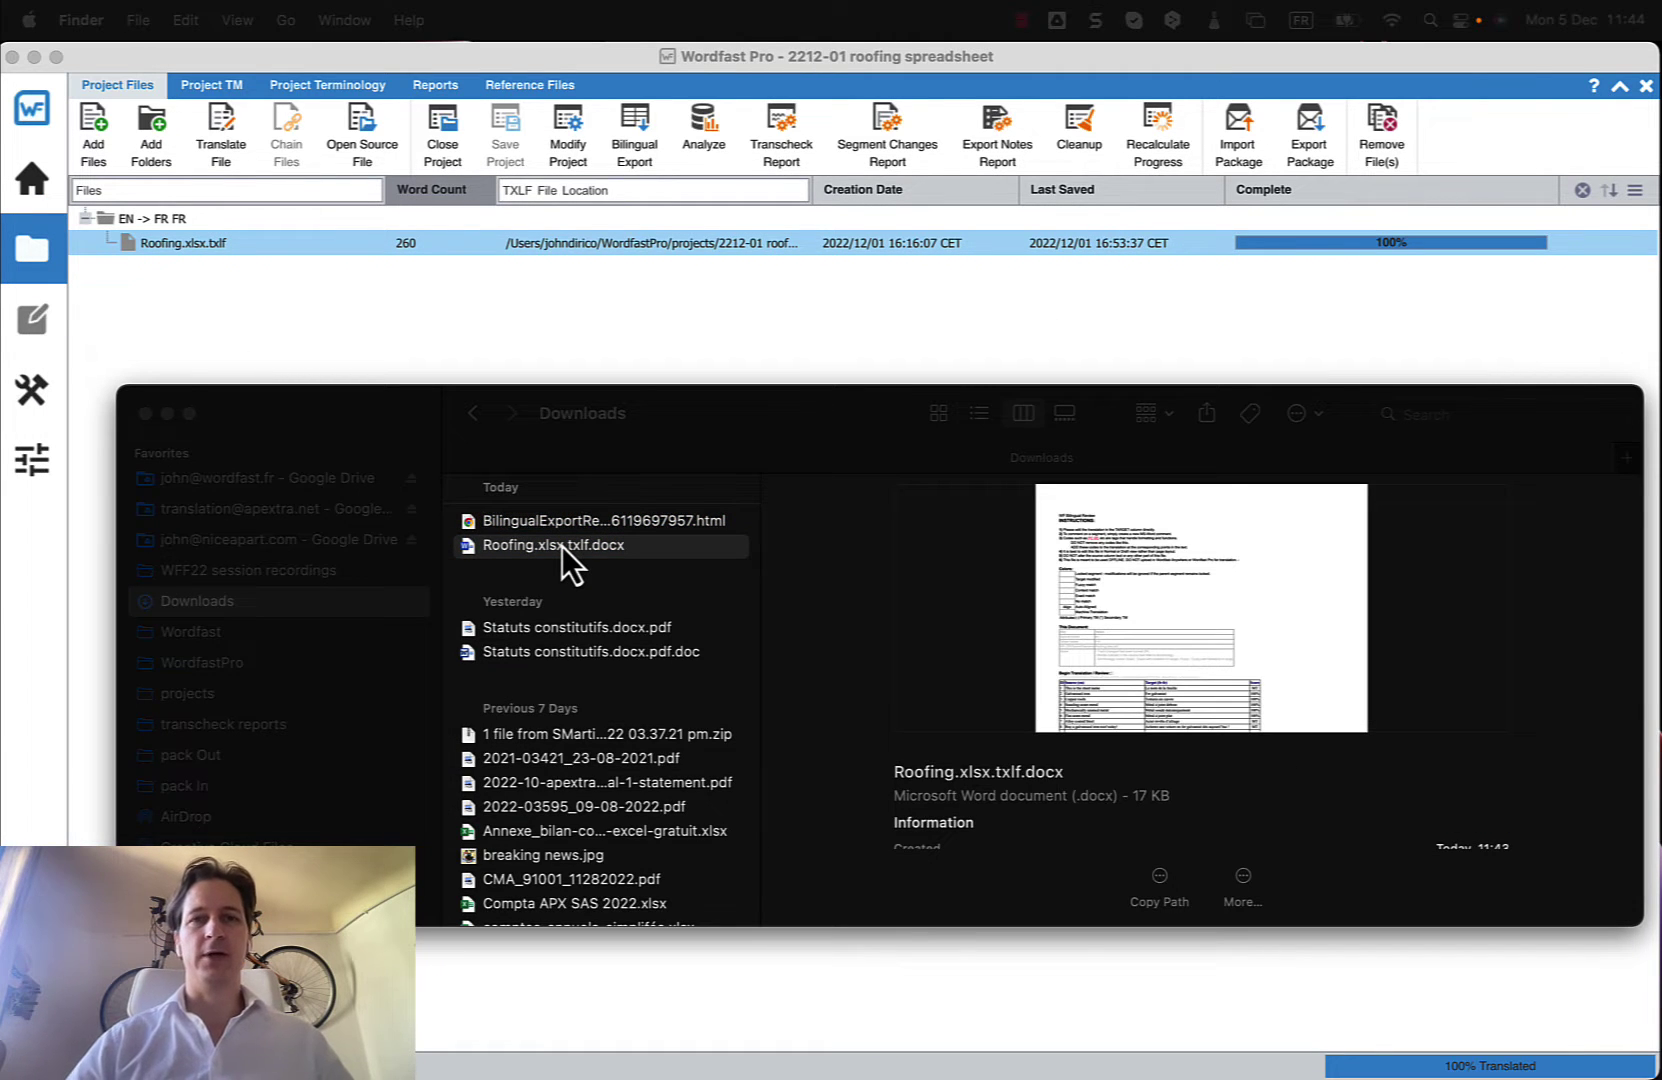
- Open Roofing.xlsx.txlf.docx in Word and scroll past the instructions to the Source/Target table
{"action": "double_click", "coordinate": [562, 547]}
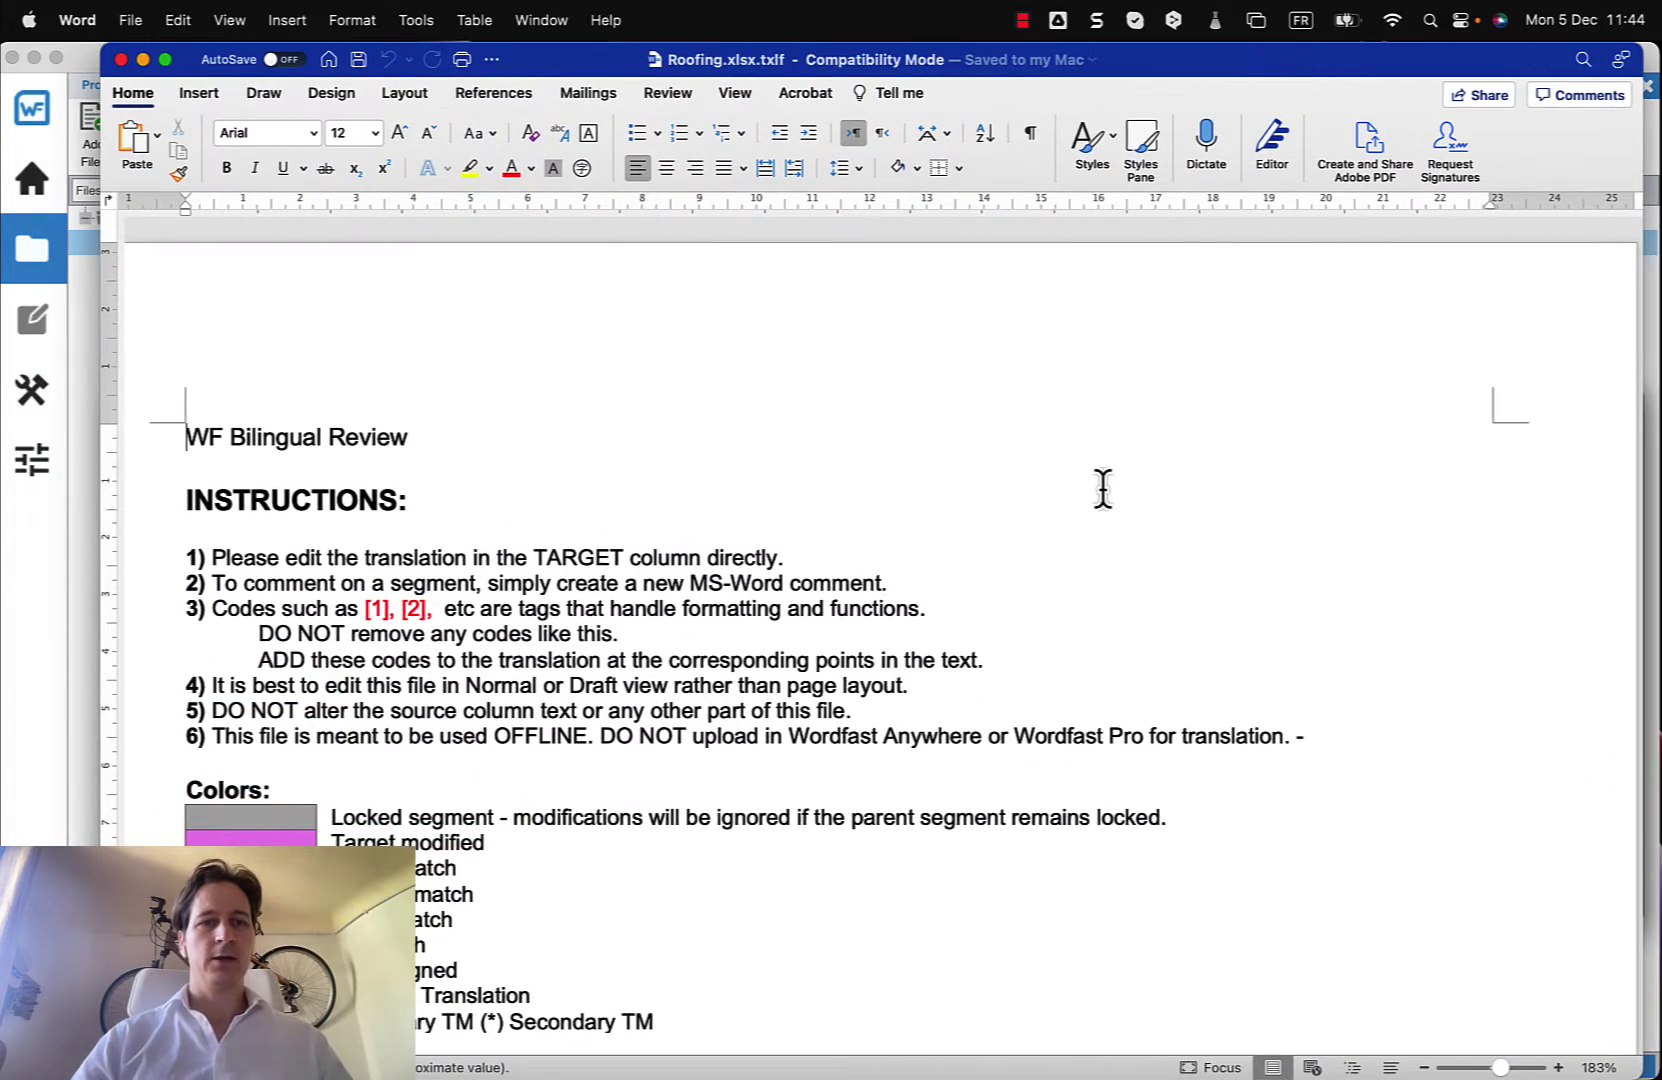
{"action": "scroll", "coordinate": [1103, 488], "scroll_direction": "down", "scroll_amount": 3}
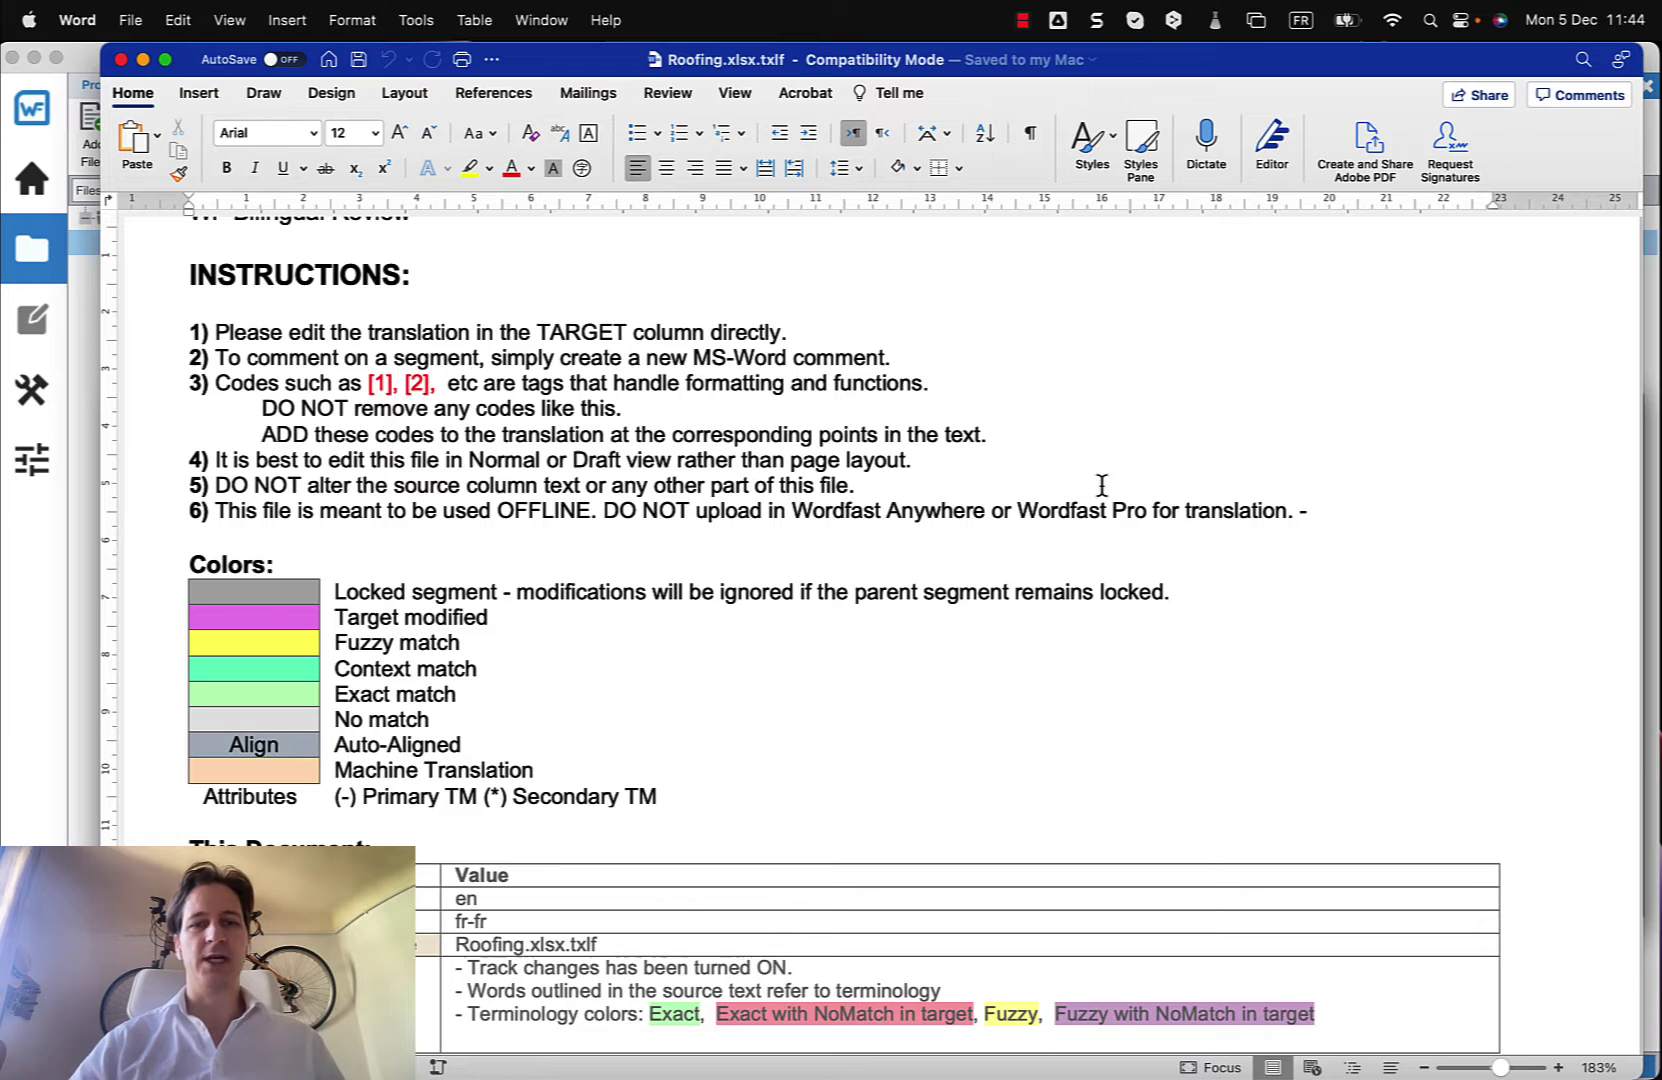
{"action": "scroll", "coordinate": [1100, 484], "scroll_direction": "down", "scroll_amount": 6}
{"action": "scroll", "coordinate": [1098, 482], "scroll_direction": "up", "scroll_amount": 8}
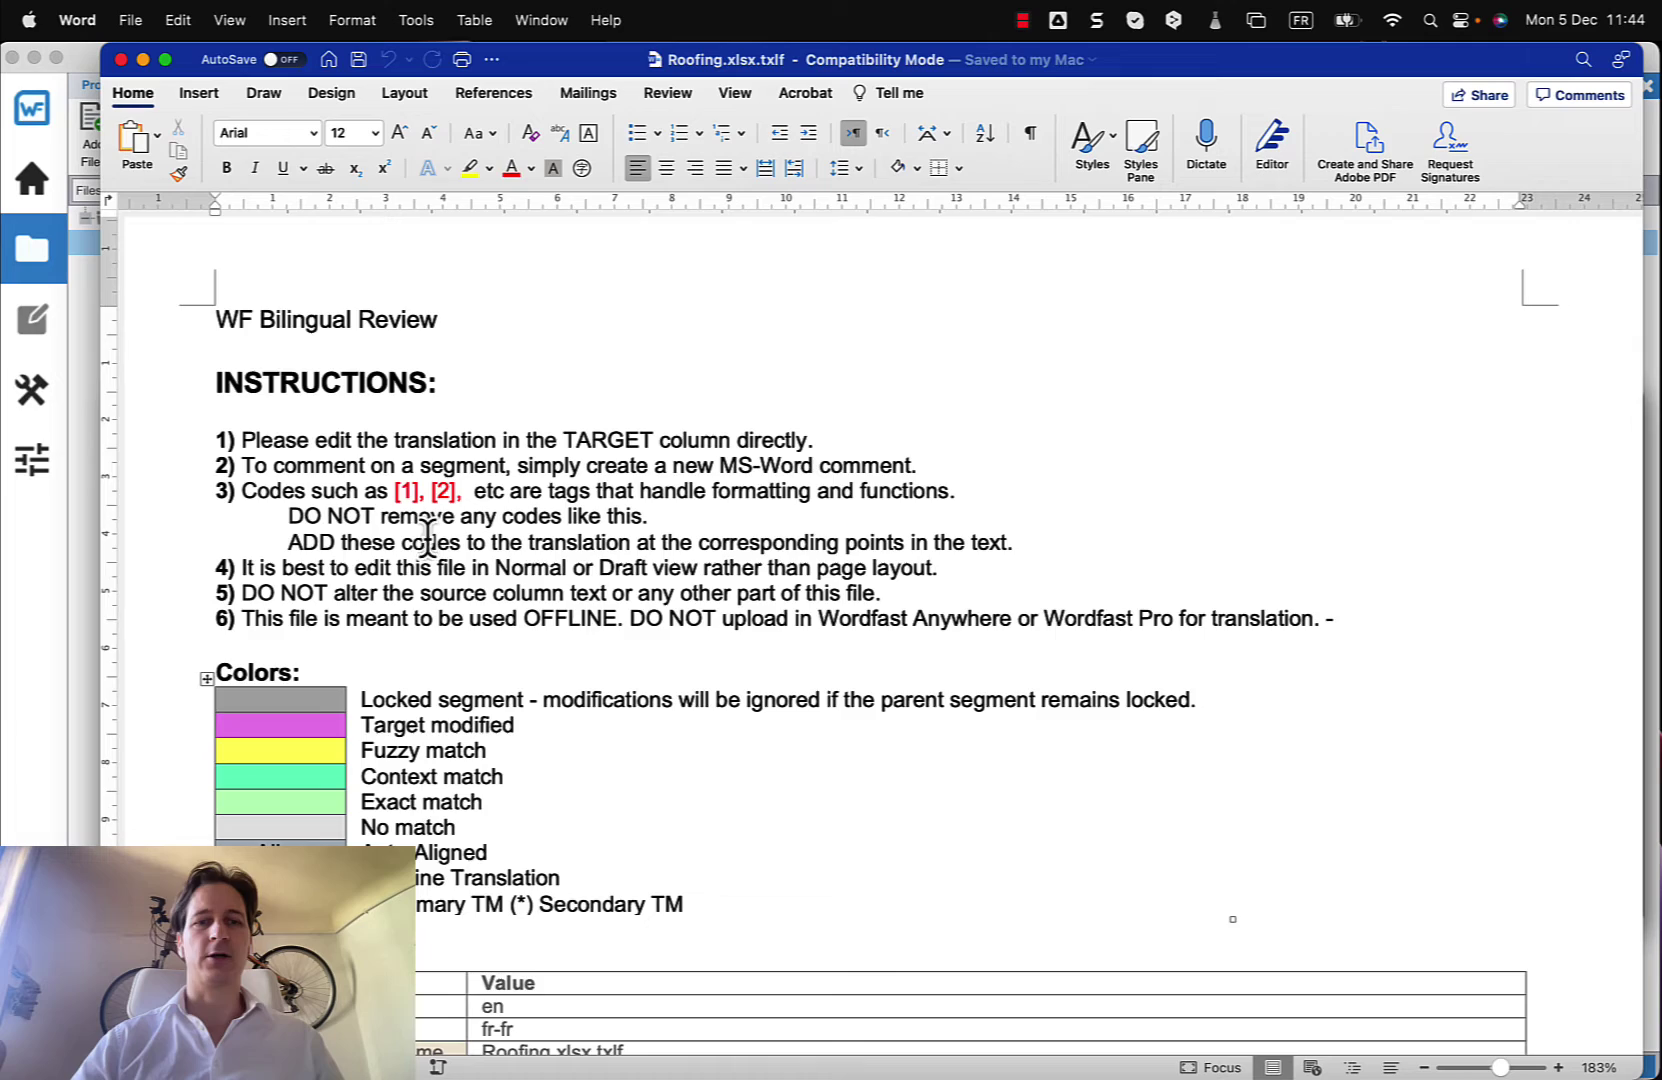
{"action": "scroll", "coordinate": [493, 668], "scroll_direction": "down", "scroll_amount": 5}
{"action": "scroll", "coordinate": [496, 668], "scroll_direction": "up", "scroll_amount": 6}
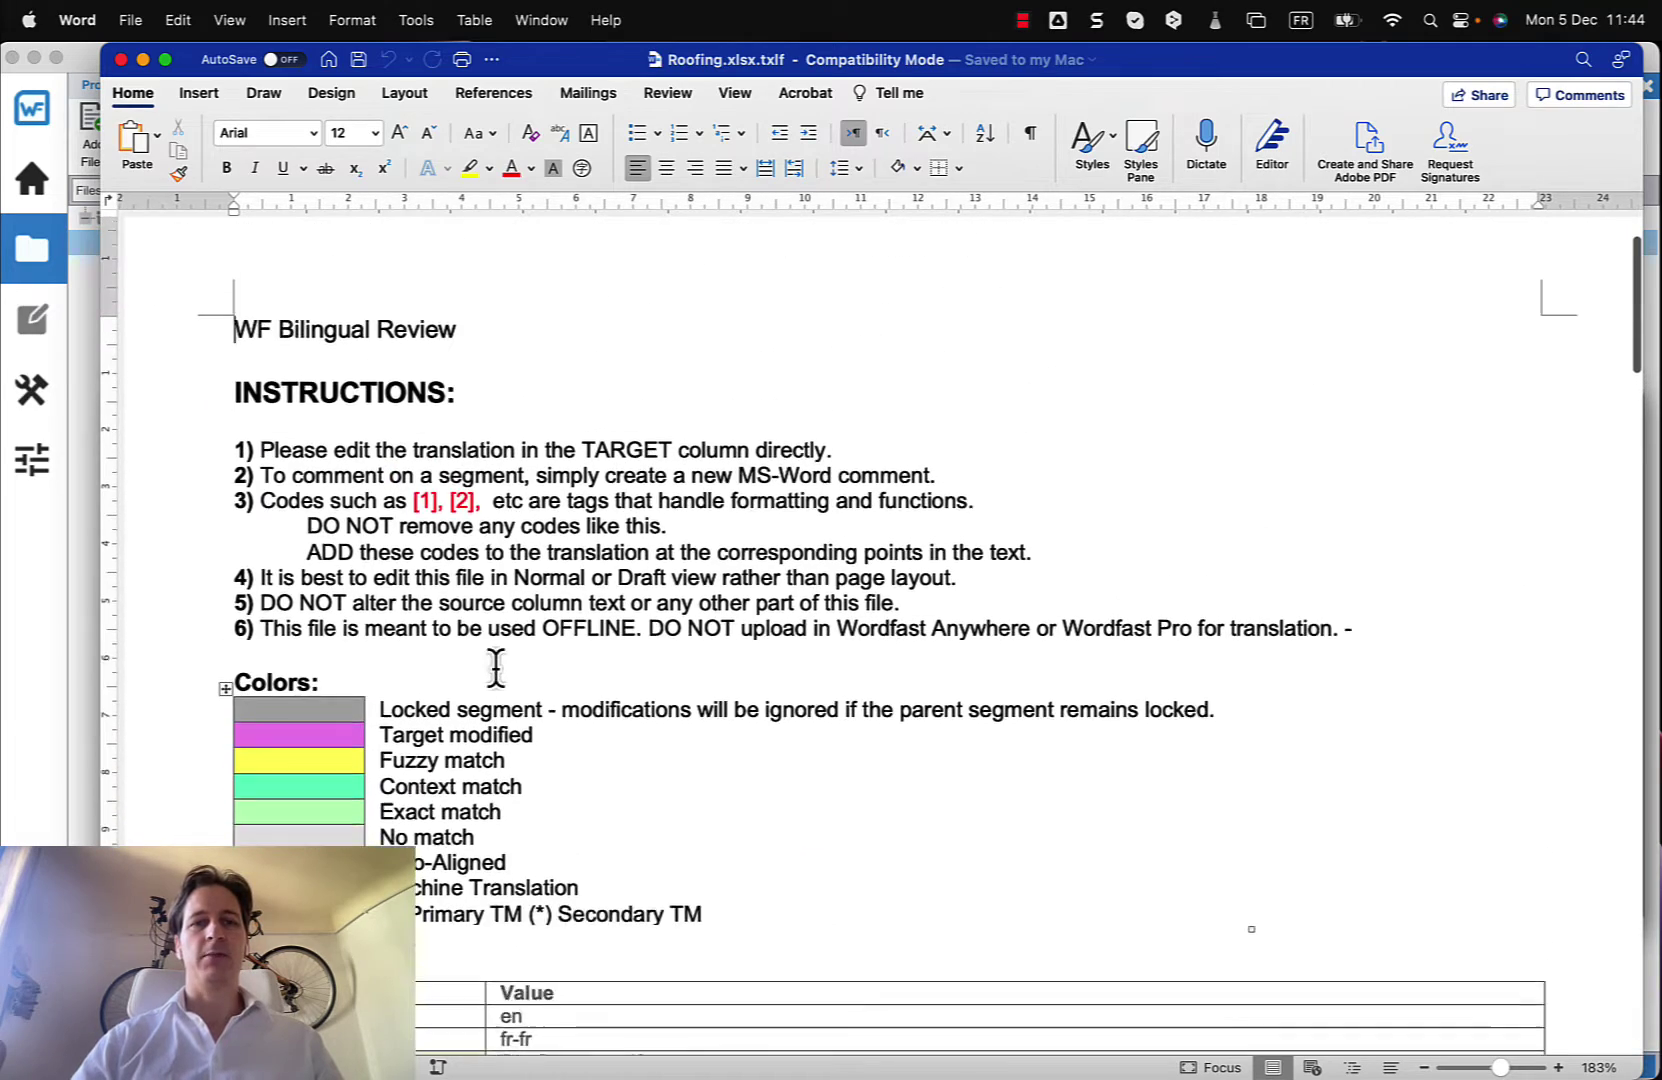
{"action": "scroll", "coordinate": [496, 668], "scroll_direction": "up", "scroll_amount": 1}
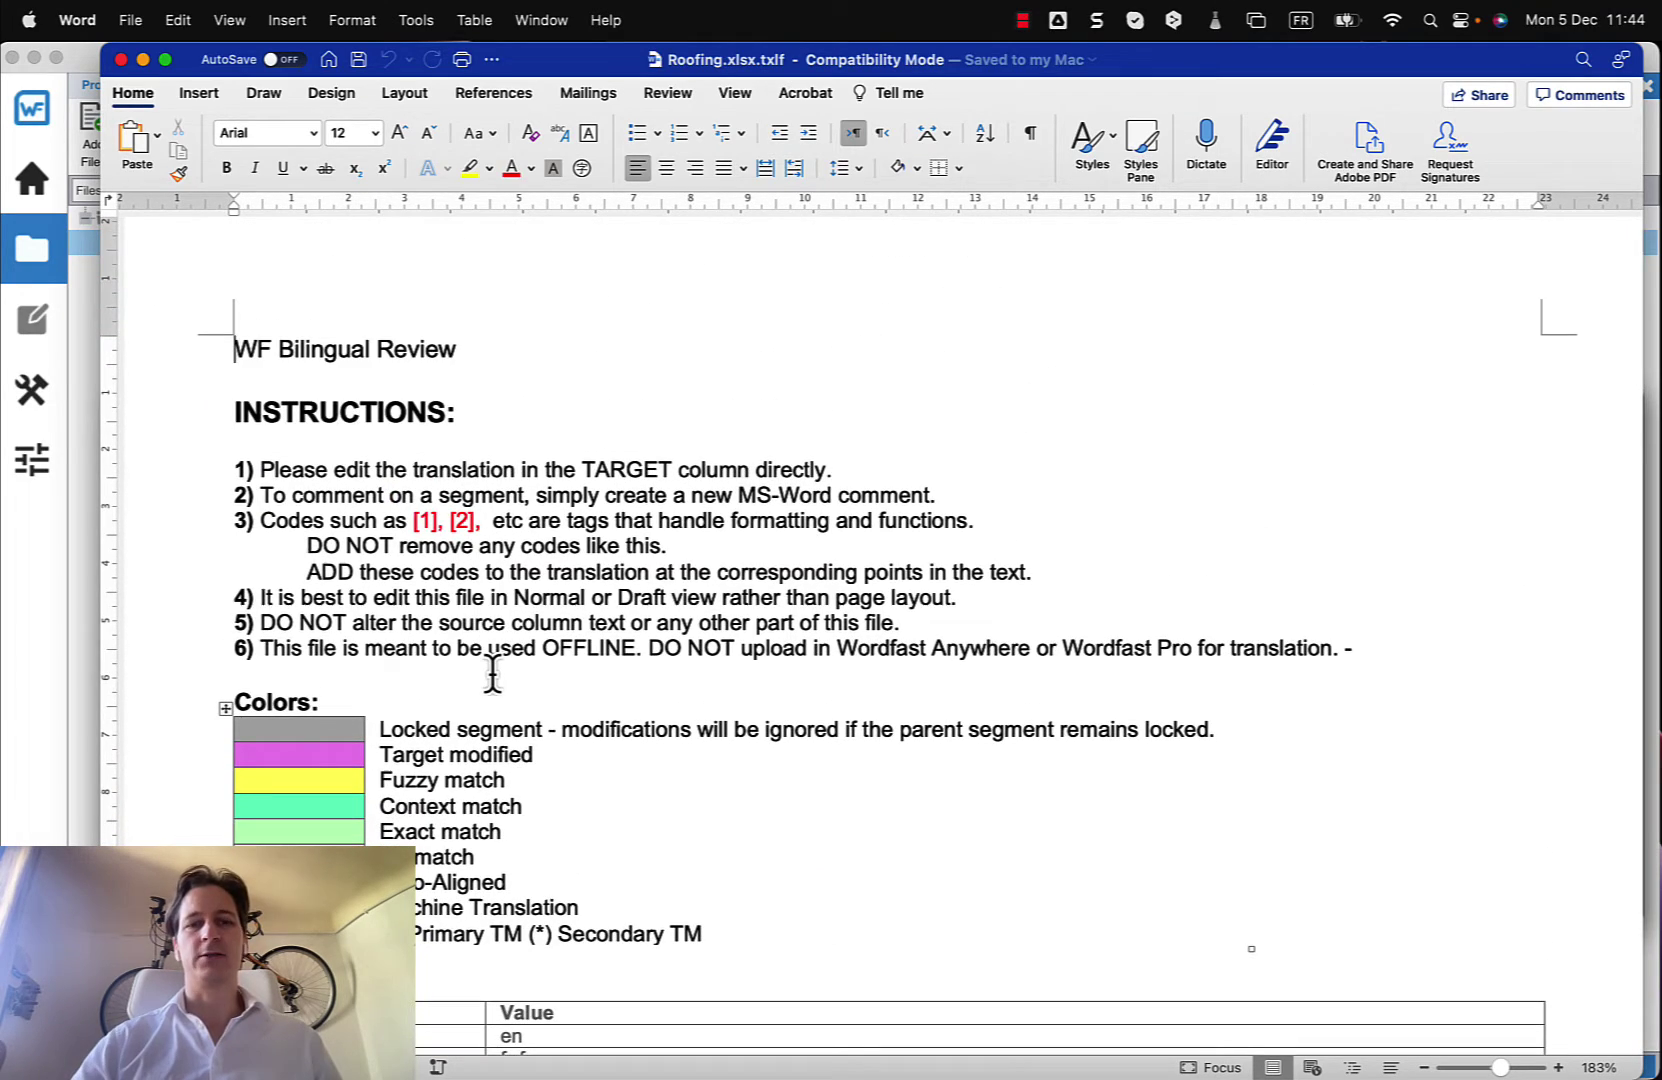
{"action": "scroll", "coordinate": [493, 672], "scroll_direction": "down", "scroll_amount": 8}
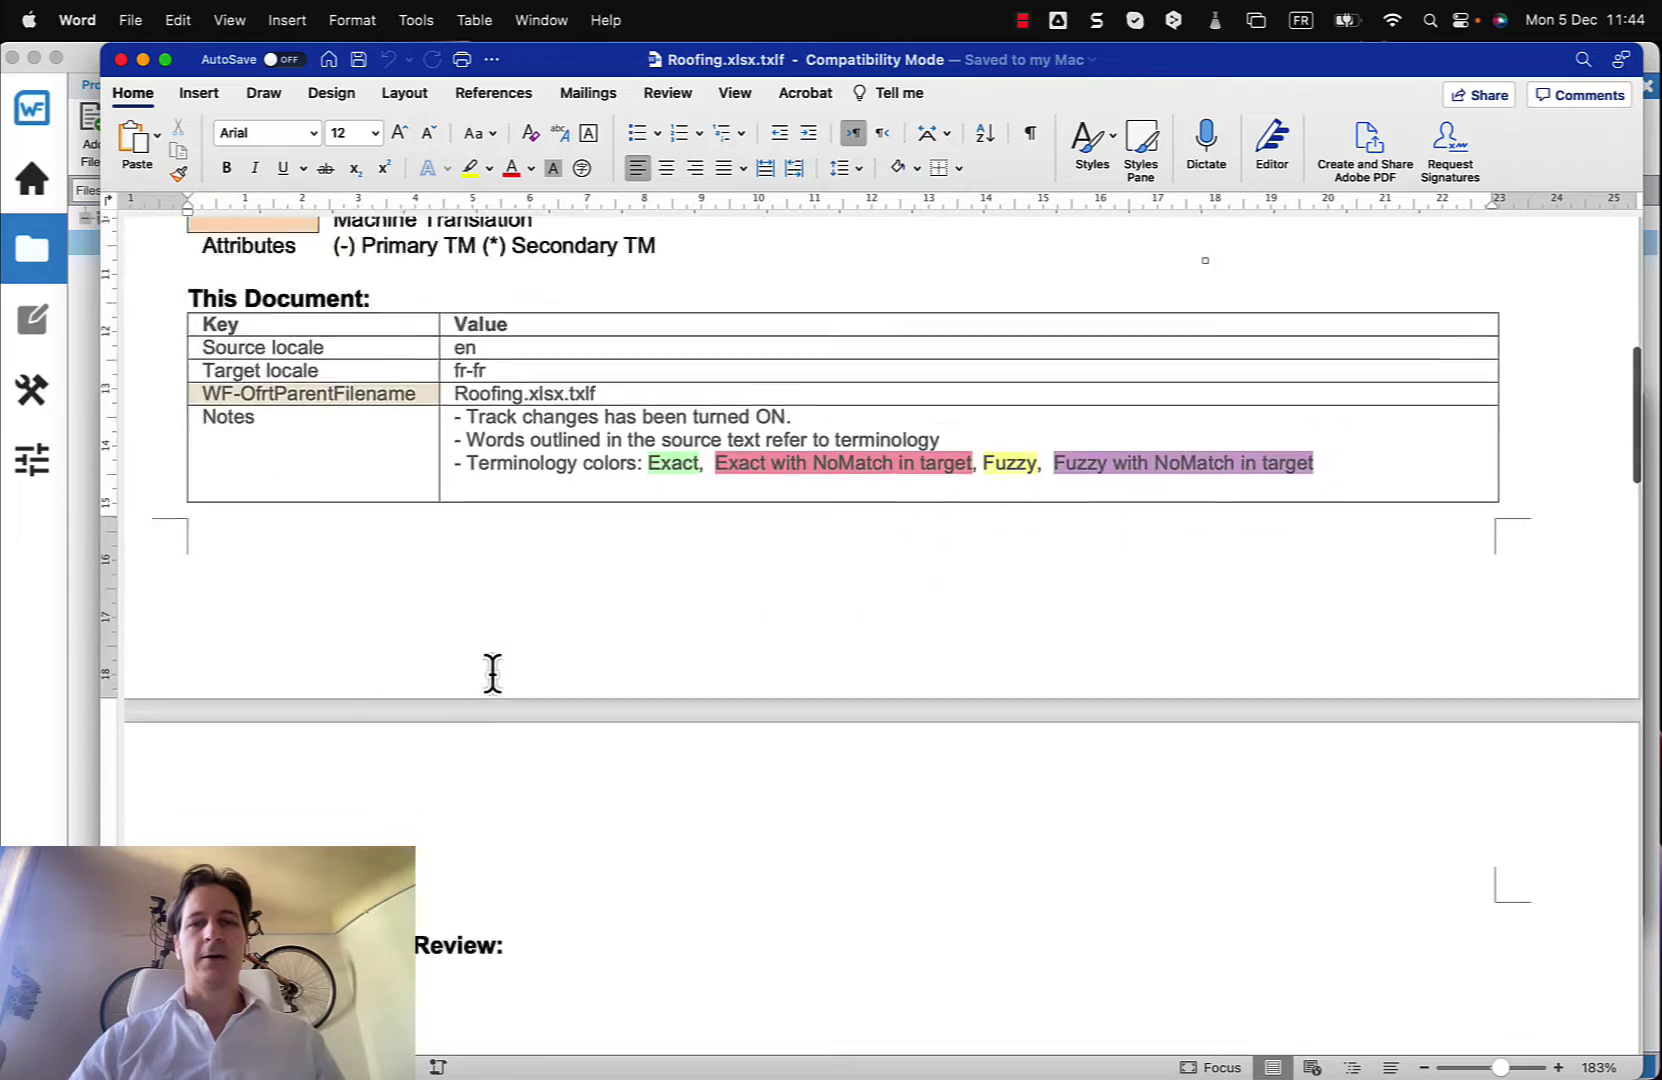
{"action": "scroll", "coordinate": [493, 672], "scroll_direction": "down", "scroll_amount": 15}
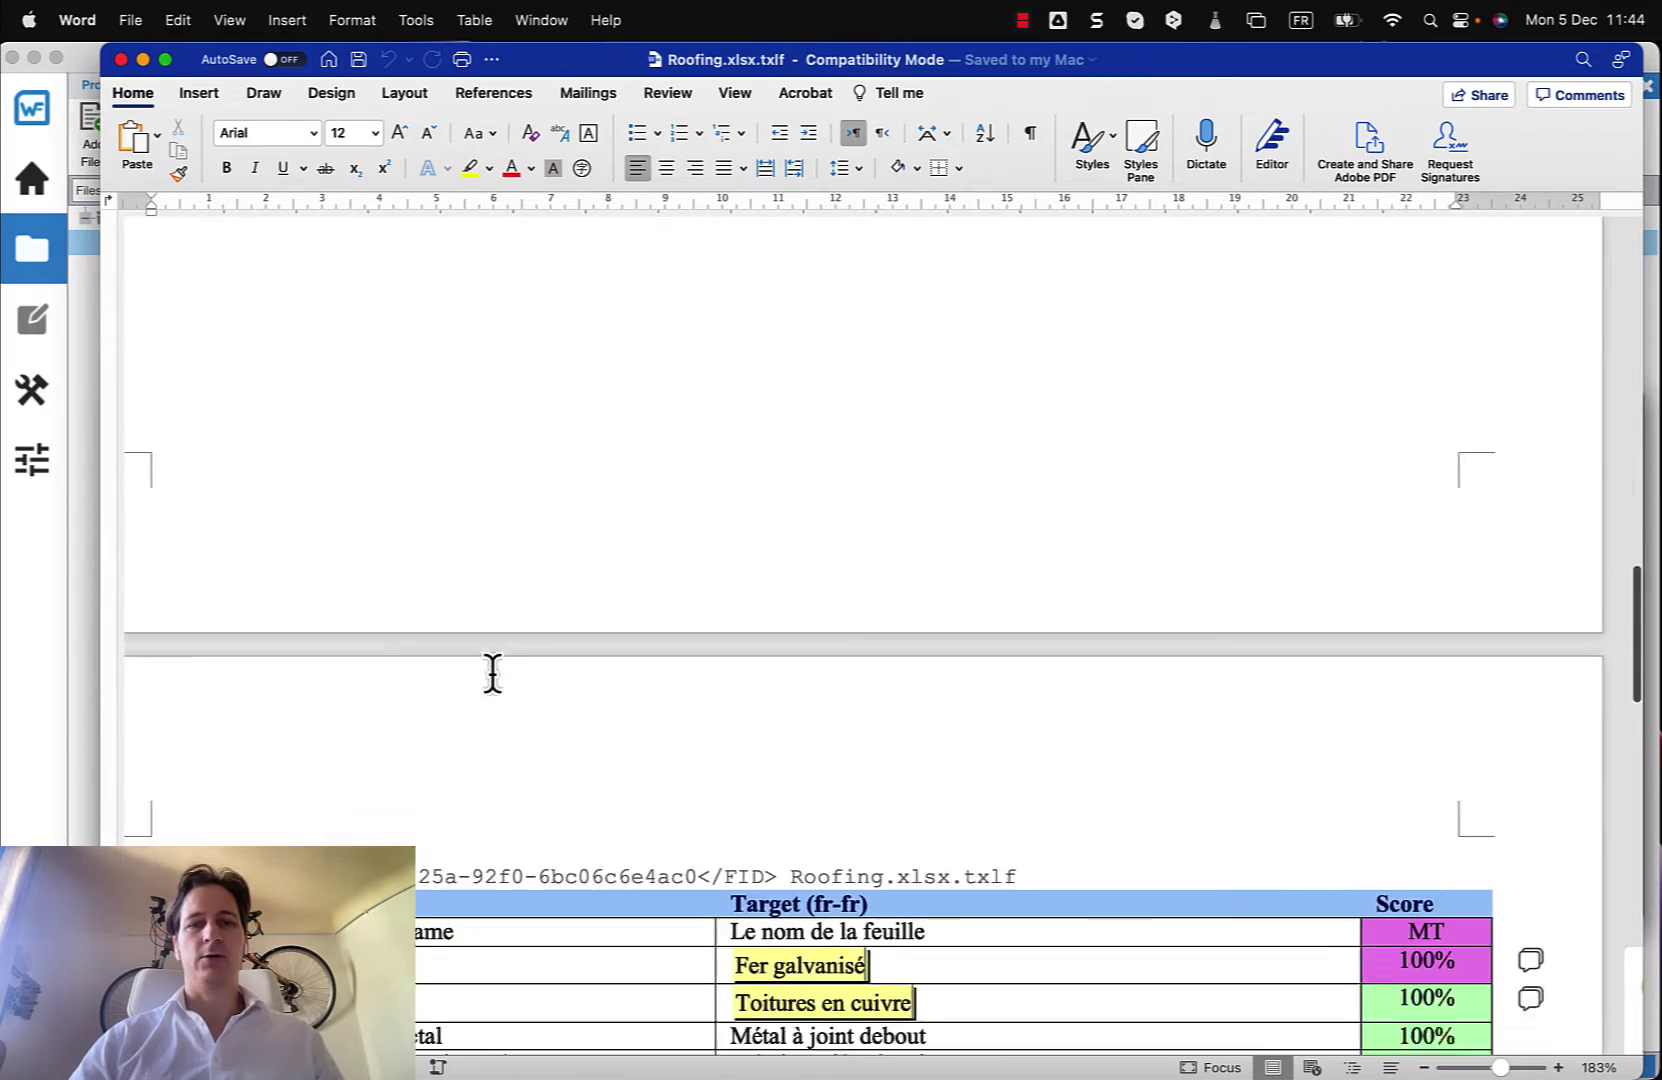
{"action": "scroll", "coordinate": [493, 672], "scroll_direction": "down", "scroll_amount": 10}
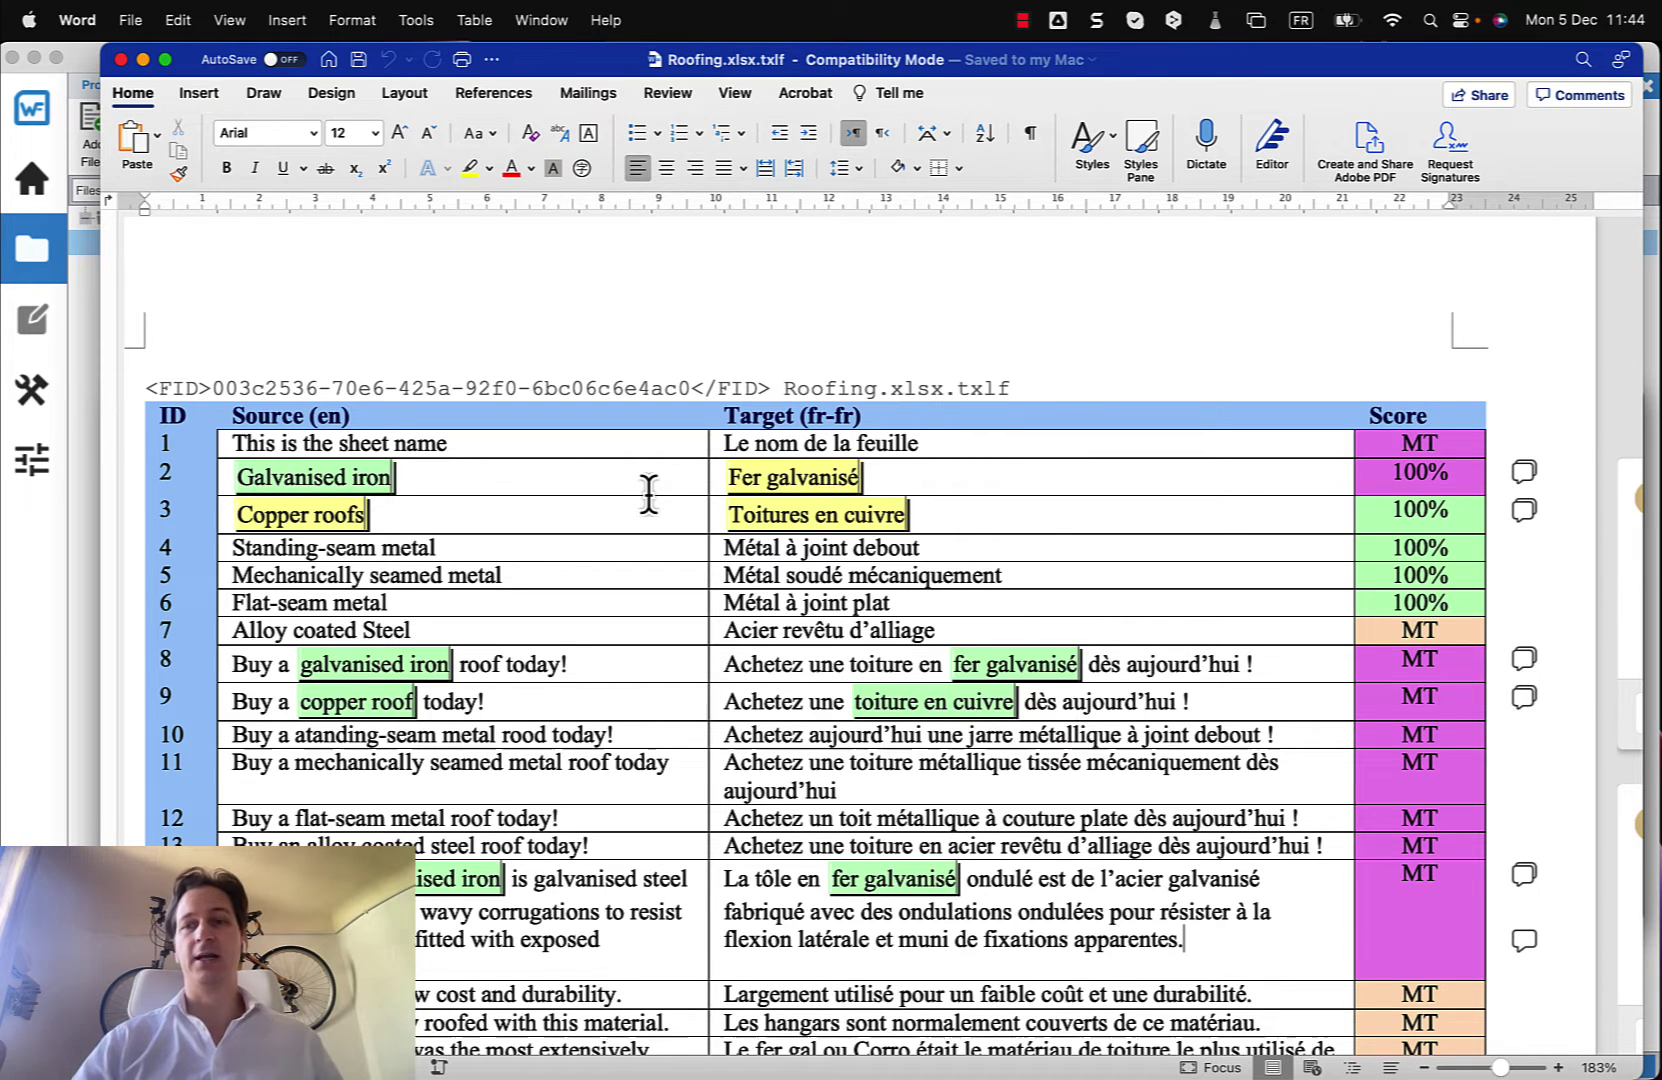
{"action": "scroll", "coordinate": [1306, 535], "scroll_direction": "right", "scroll_amount": 3}
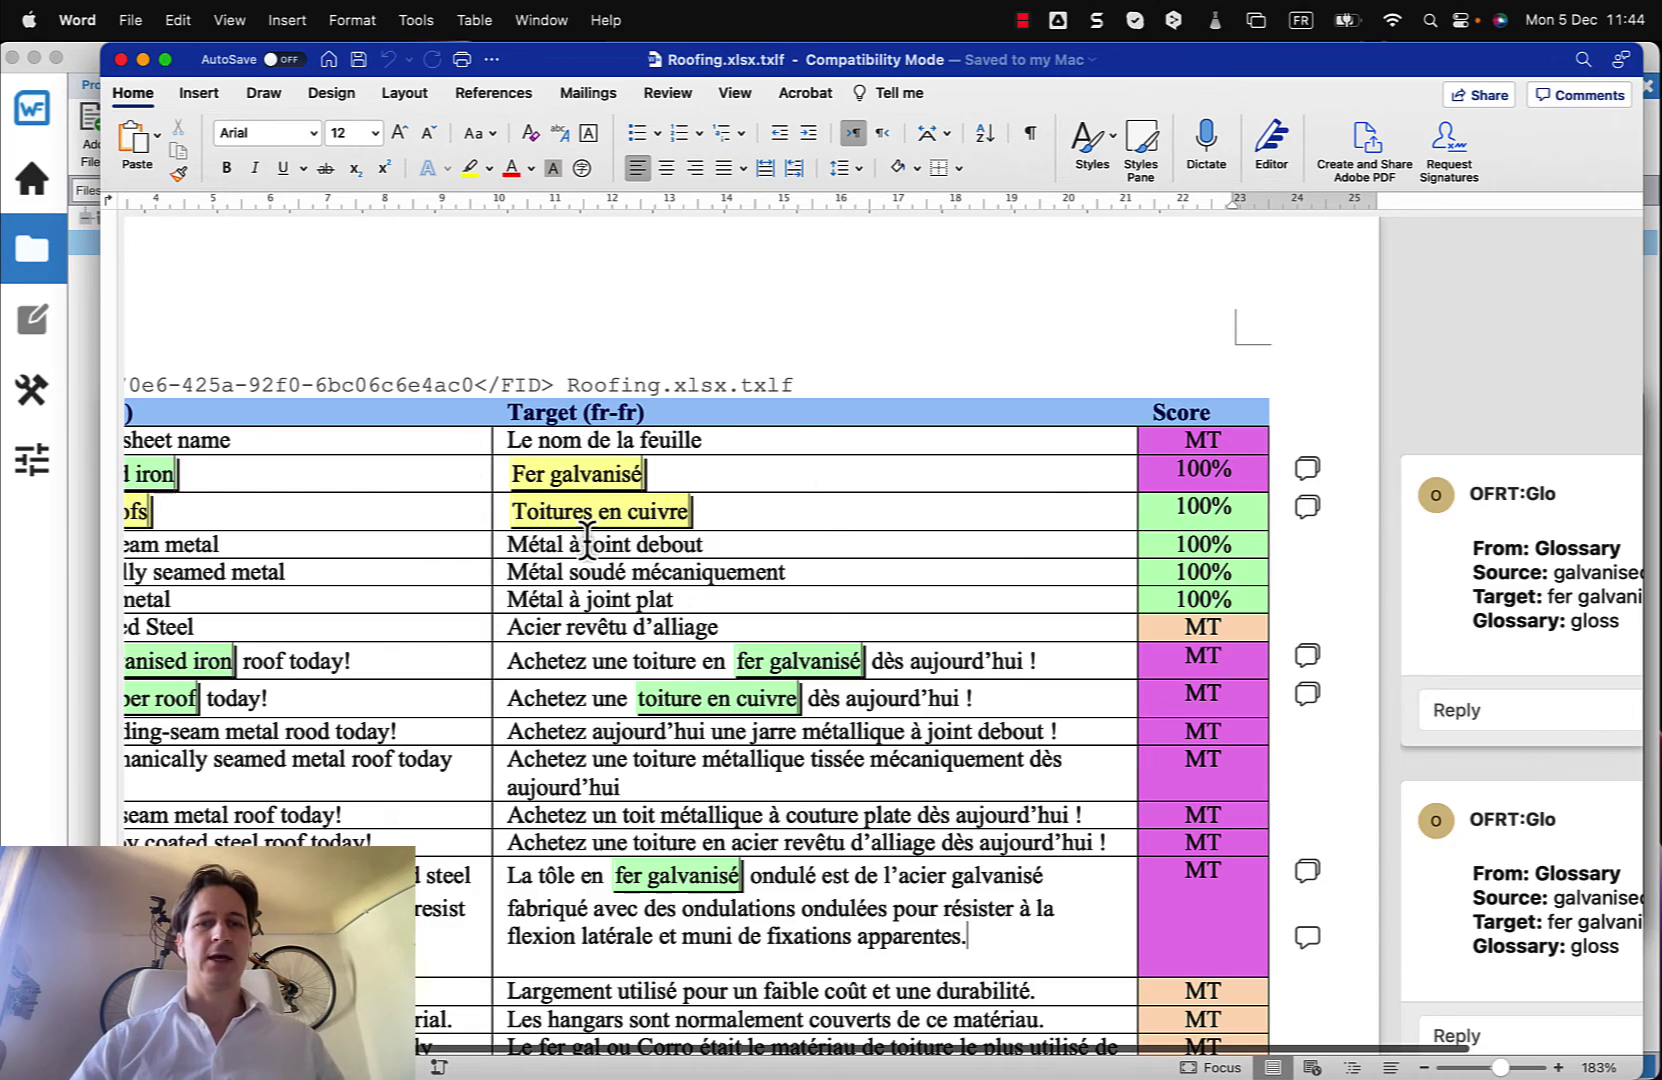
{"action": "scroll", "coordinate": [587, 541], "scroll_direction": "down", "scroll_amount": 4}
{"action": "scroll", "coordinate": [587, 541], "scroll_direction": "left", "scroll_amount": 2}
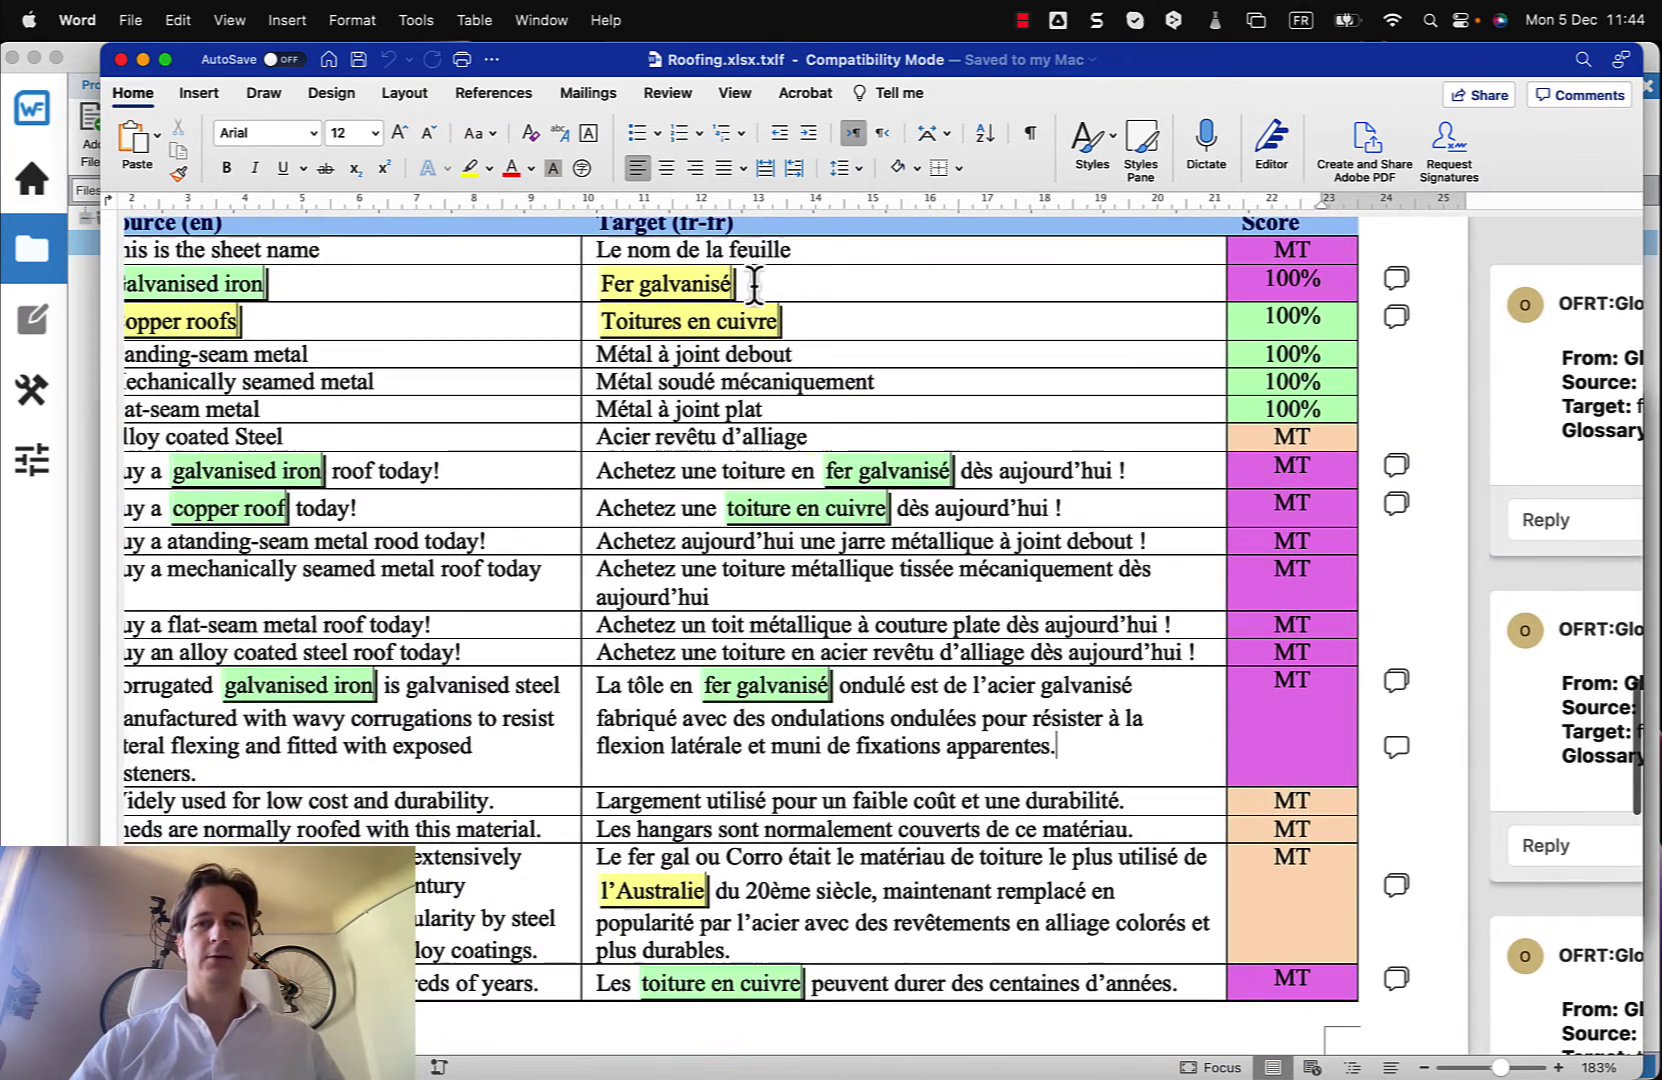
{"action": "scroll", "coordinate": [680, 255], "scroll_direction": "left", "scroll_amount": 2}
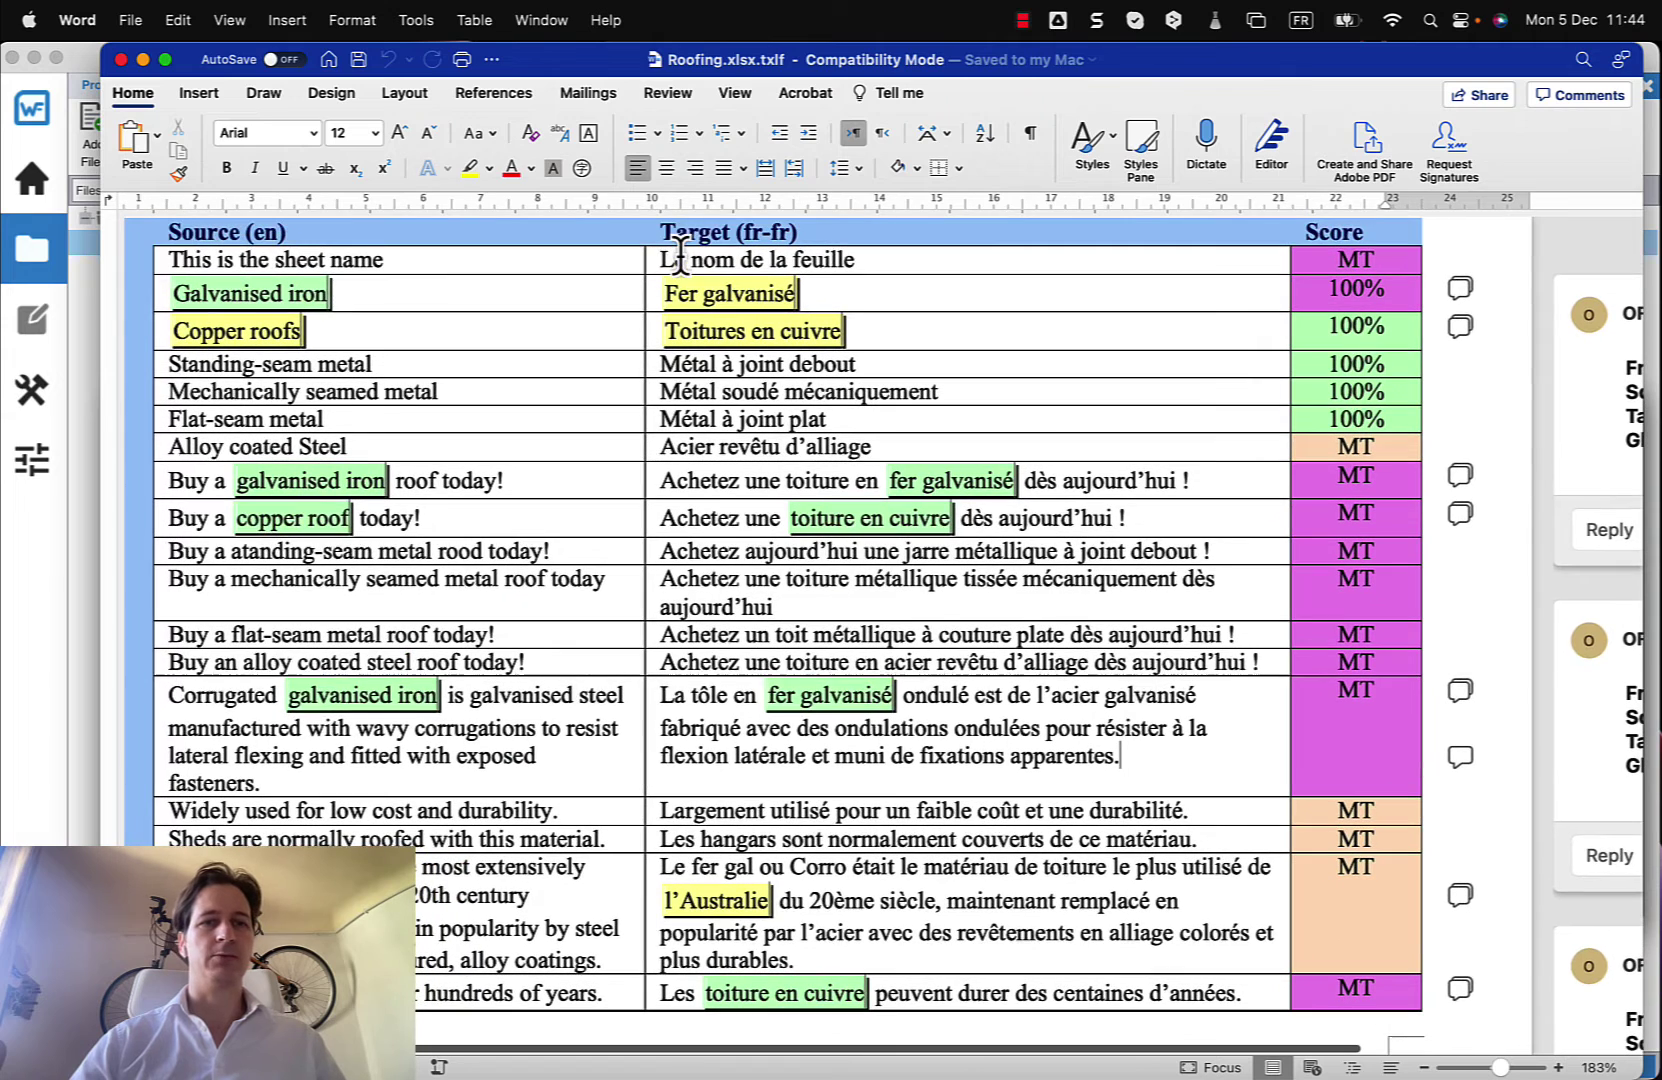
- Append 'de calcul' so segment 1's target reads 'Le nom de la feuille de calcul'
{"action": "left_click", "coordinate": [869, 262]}
{"action": "type", "text": "d"}
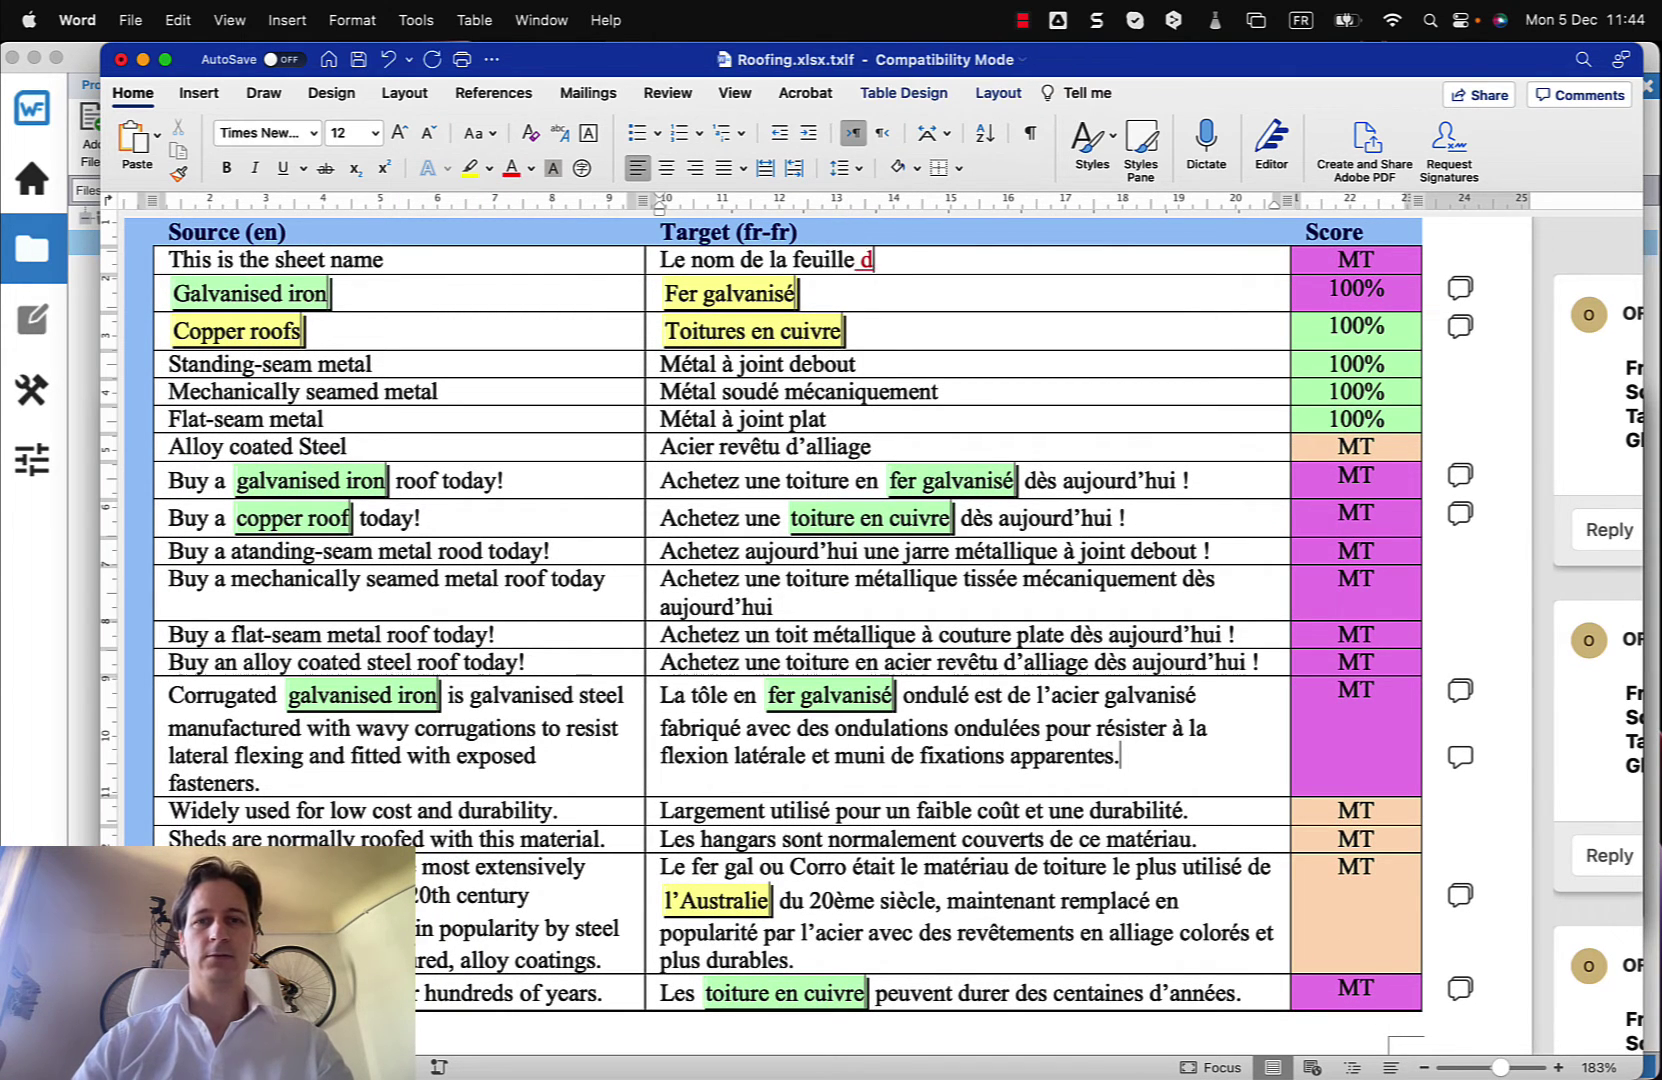
{"action": "type", "text": "e calcul"}
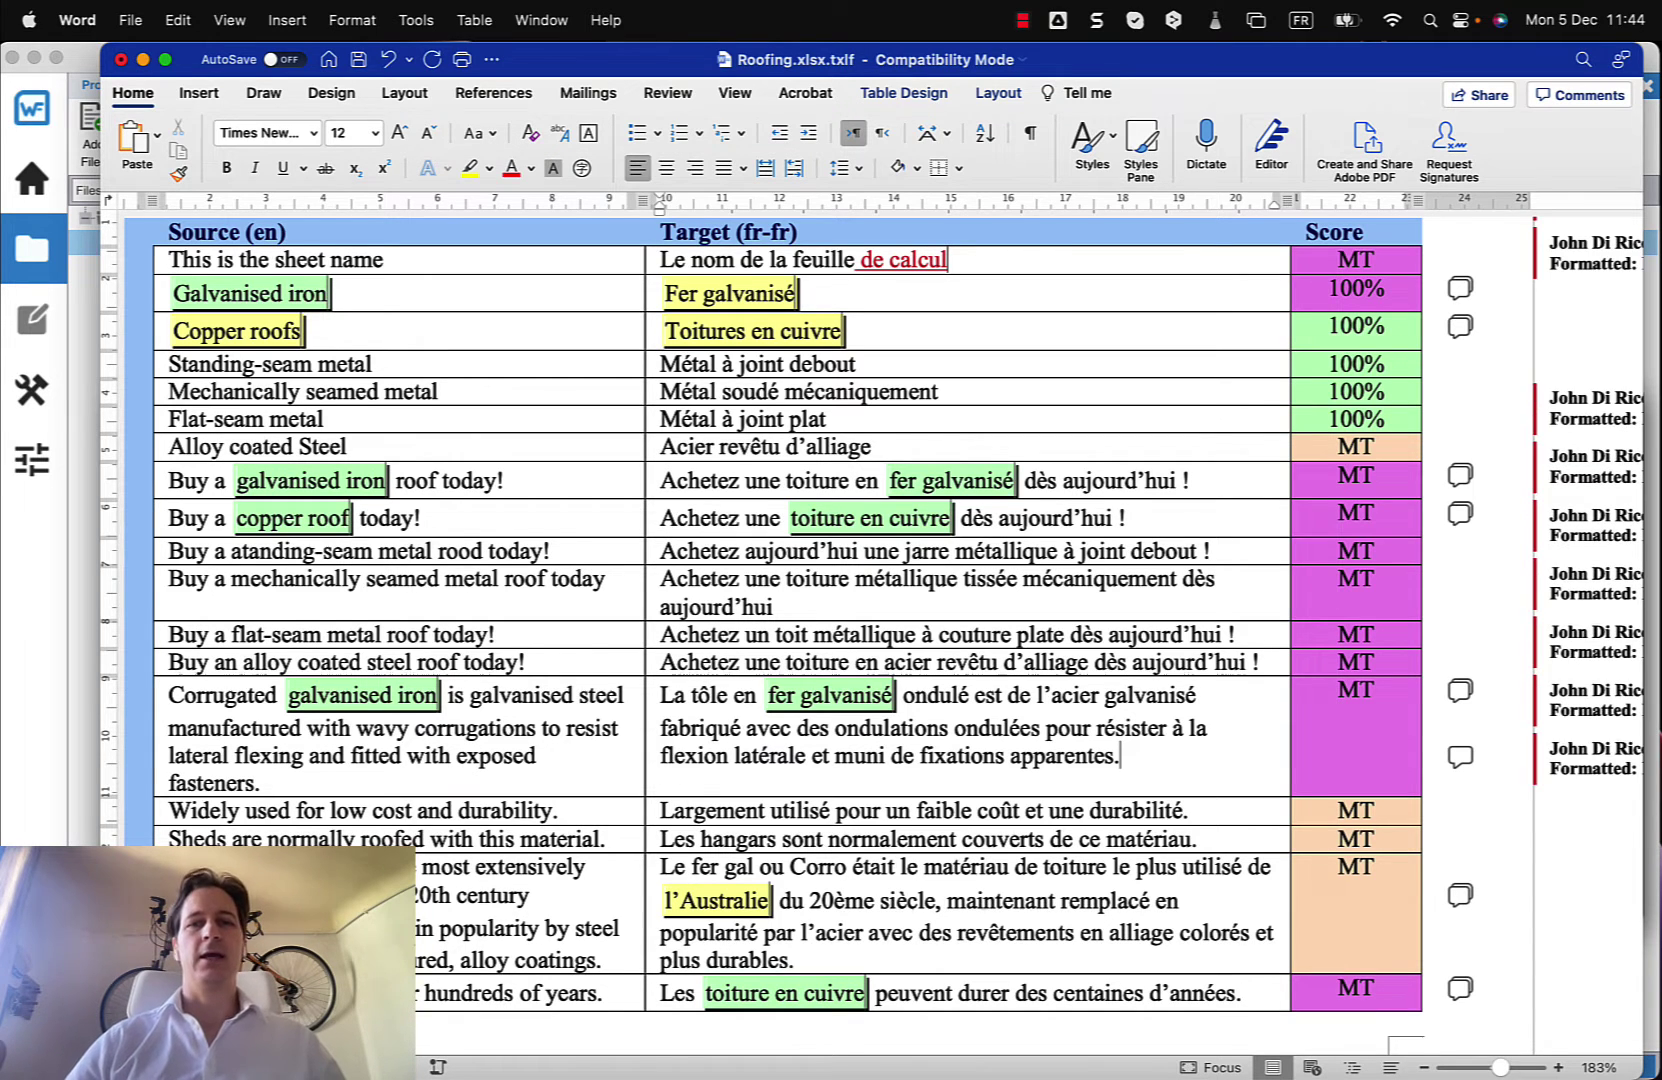
{"action": "scroll", "coordinate": [1576, 444], "scroll_direction": "right", "scroll_amount": 2}
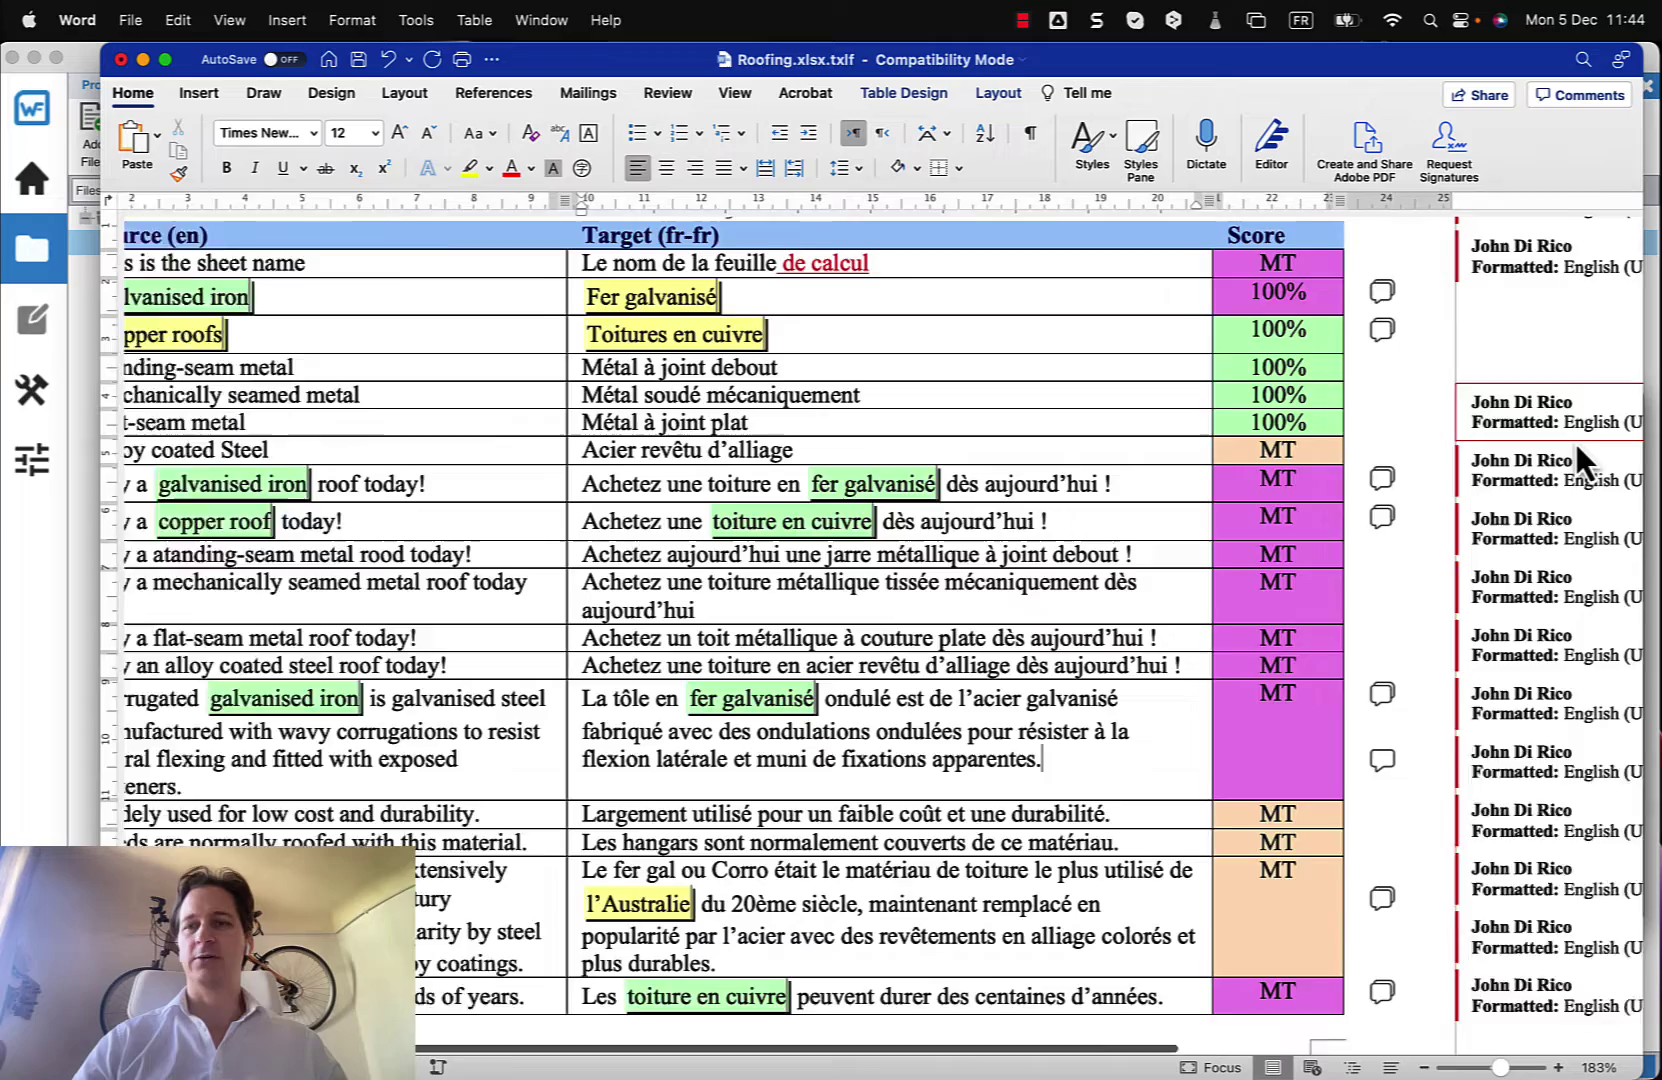
{"action": "scroll", "coordinate": [1576, 444], "scroll_direction": "right", "scroll_amount": 3}
{"action": "scroll", "coordinate": [1574, 439], "scroll_direction": "left", "scroll_amount": 5}
{"action": "scroll", "coordinate": [1580, 440], "scroll_direction": "right", "scroll_amount": 4}
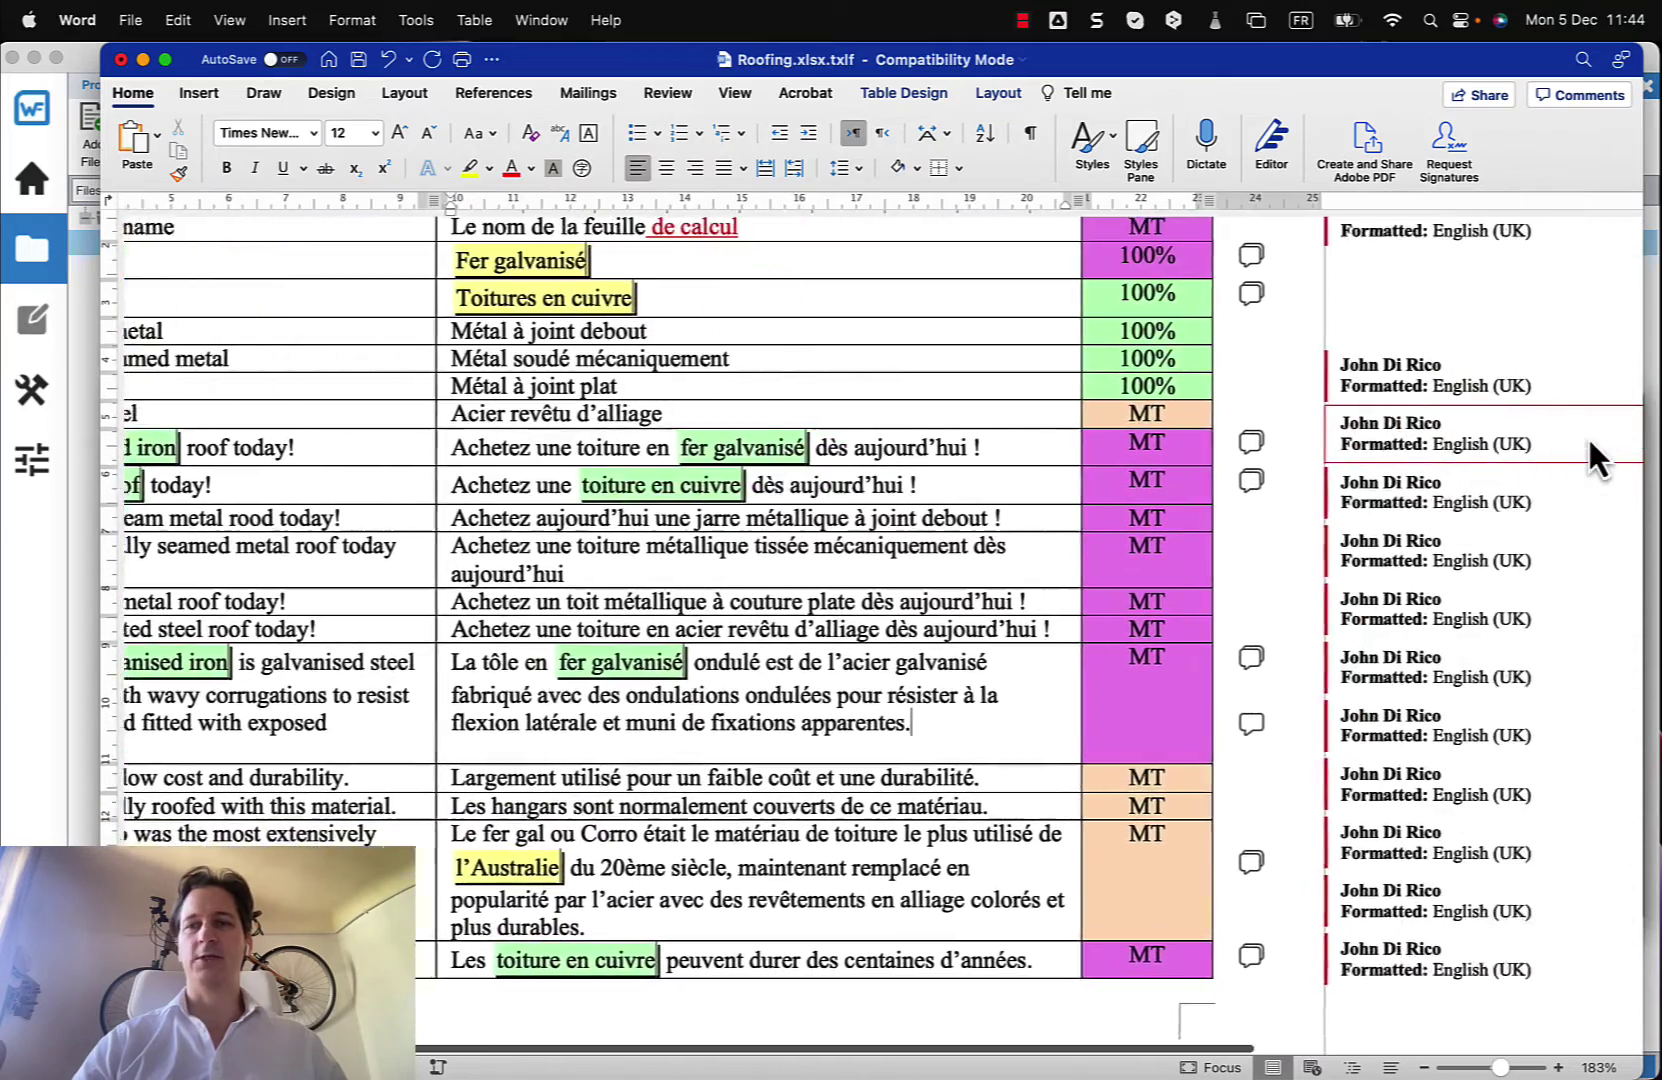
{"action": "scroll", "coordinate": [1587, 437], "scroll_direction": "left", "scroll_amount": 6}
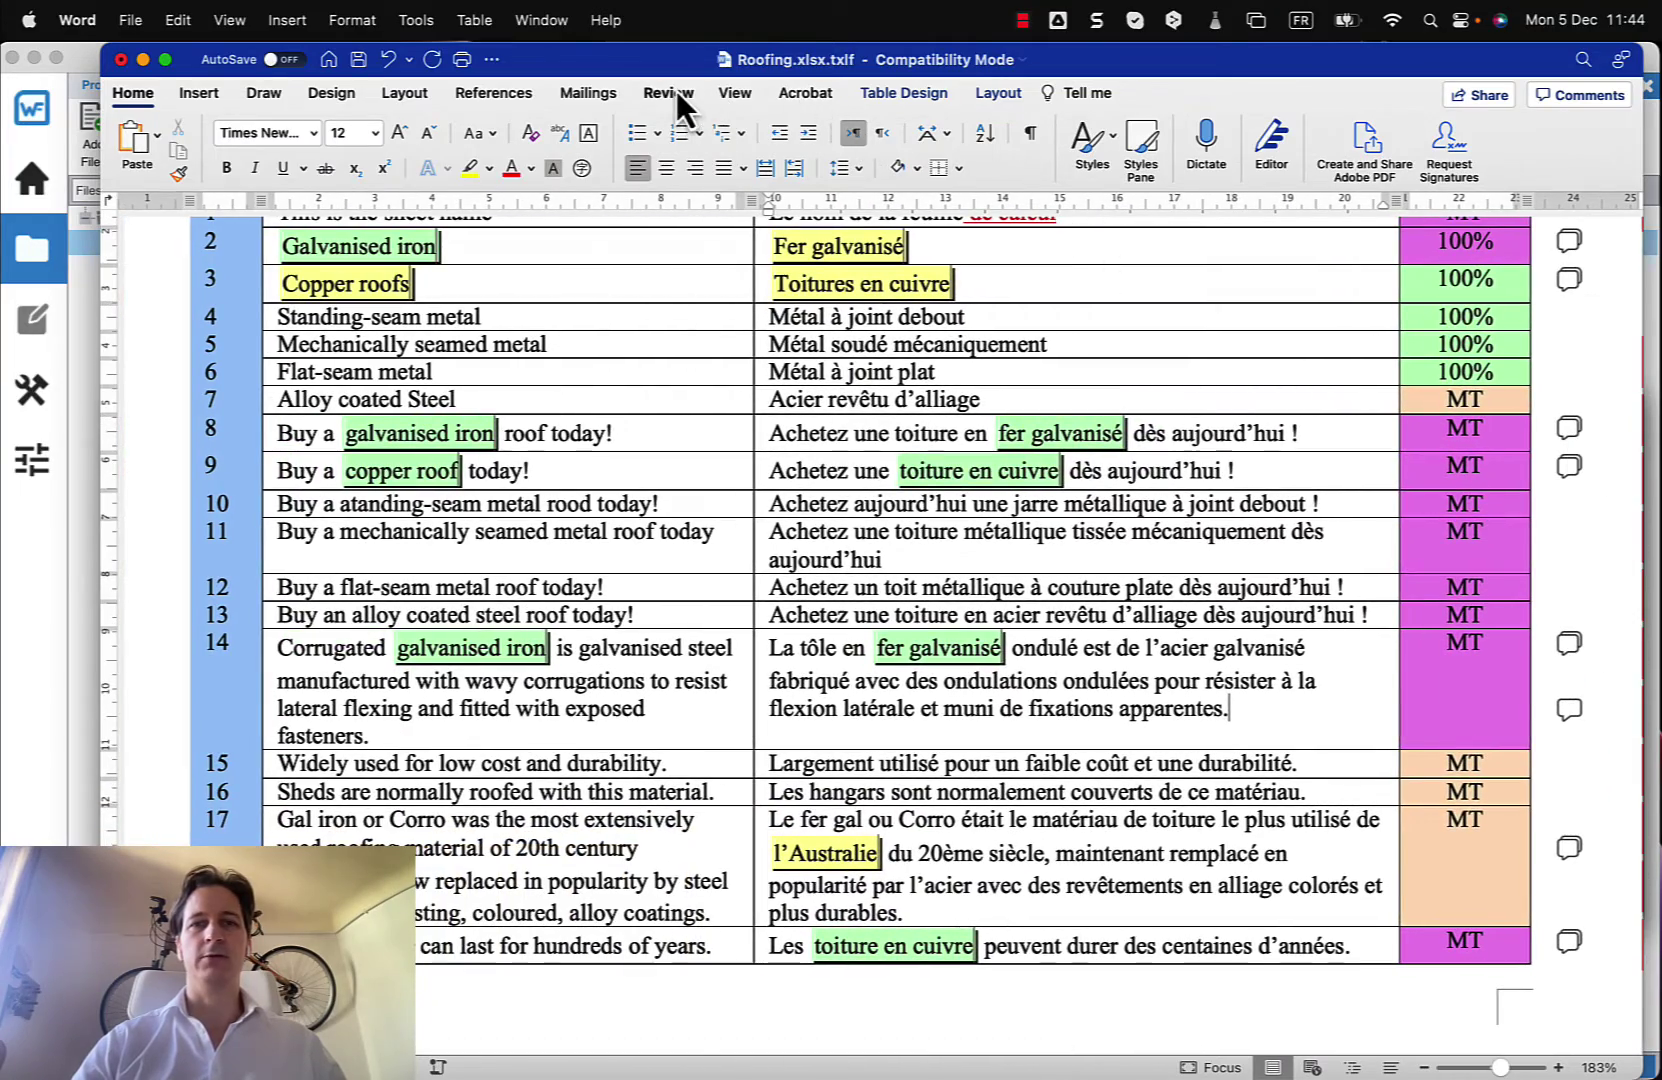
- Hide formatting changes in the tracked-changes markup and save the review document
{"action": "left_click", "coordinate": [676, 91]}
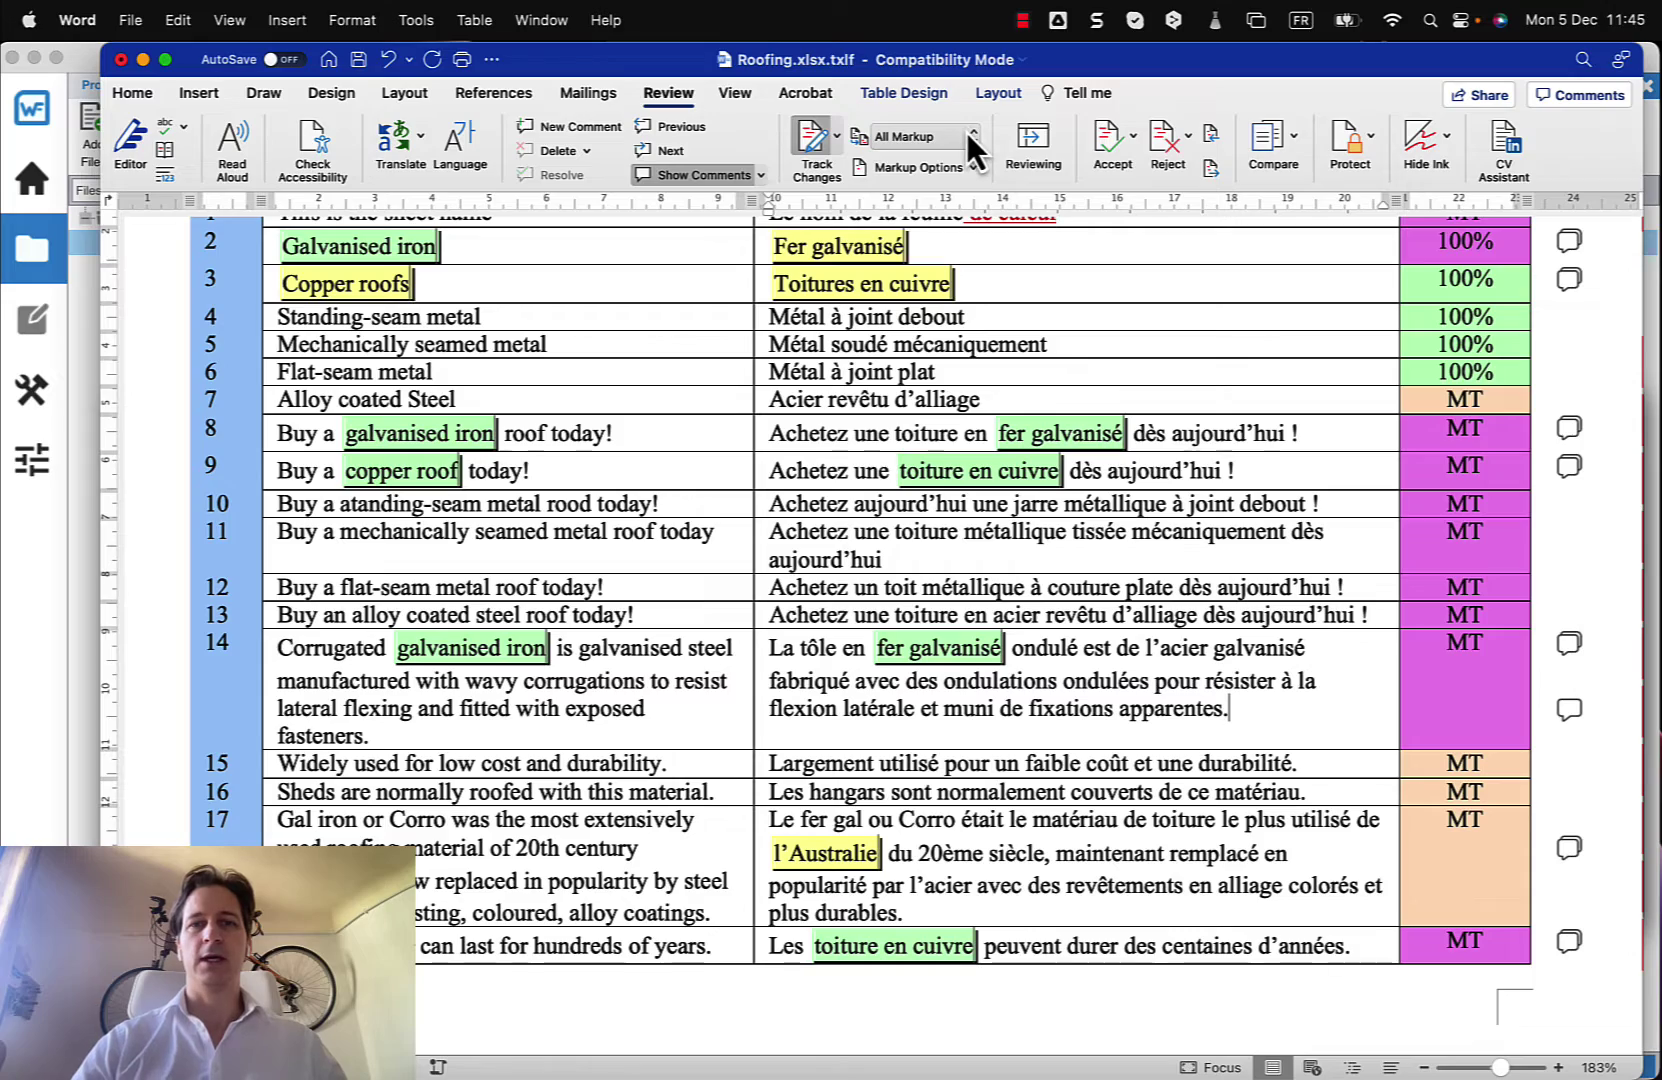
{"action": "left_click", "coordinate": [970, 162]}
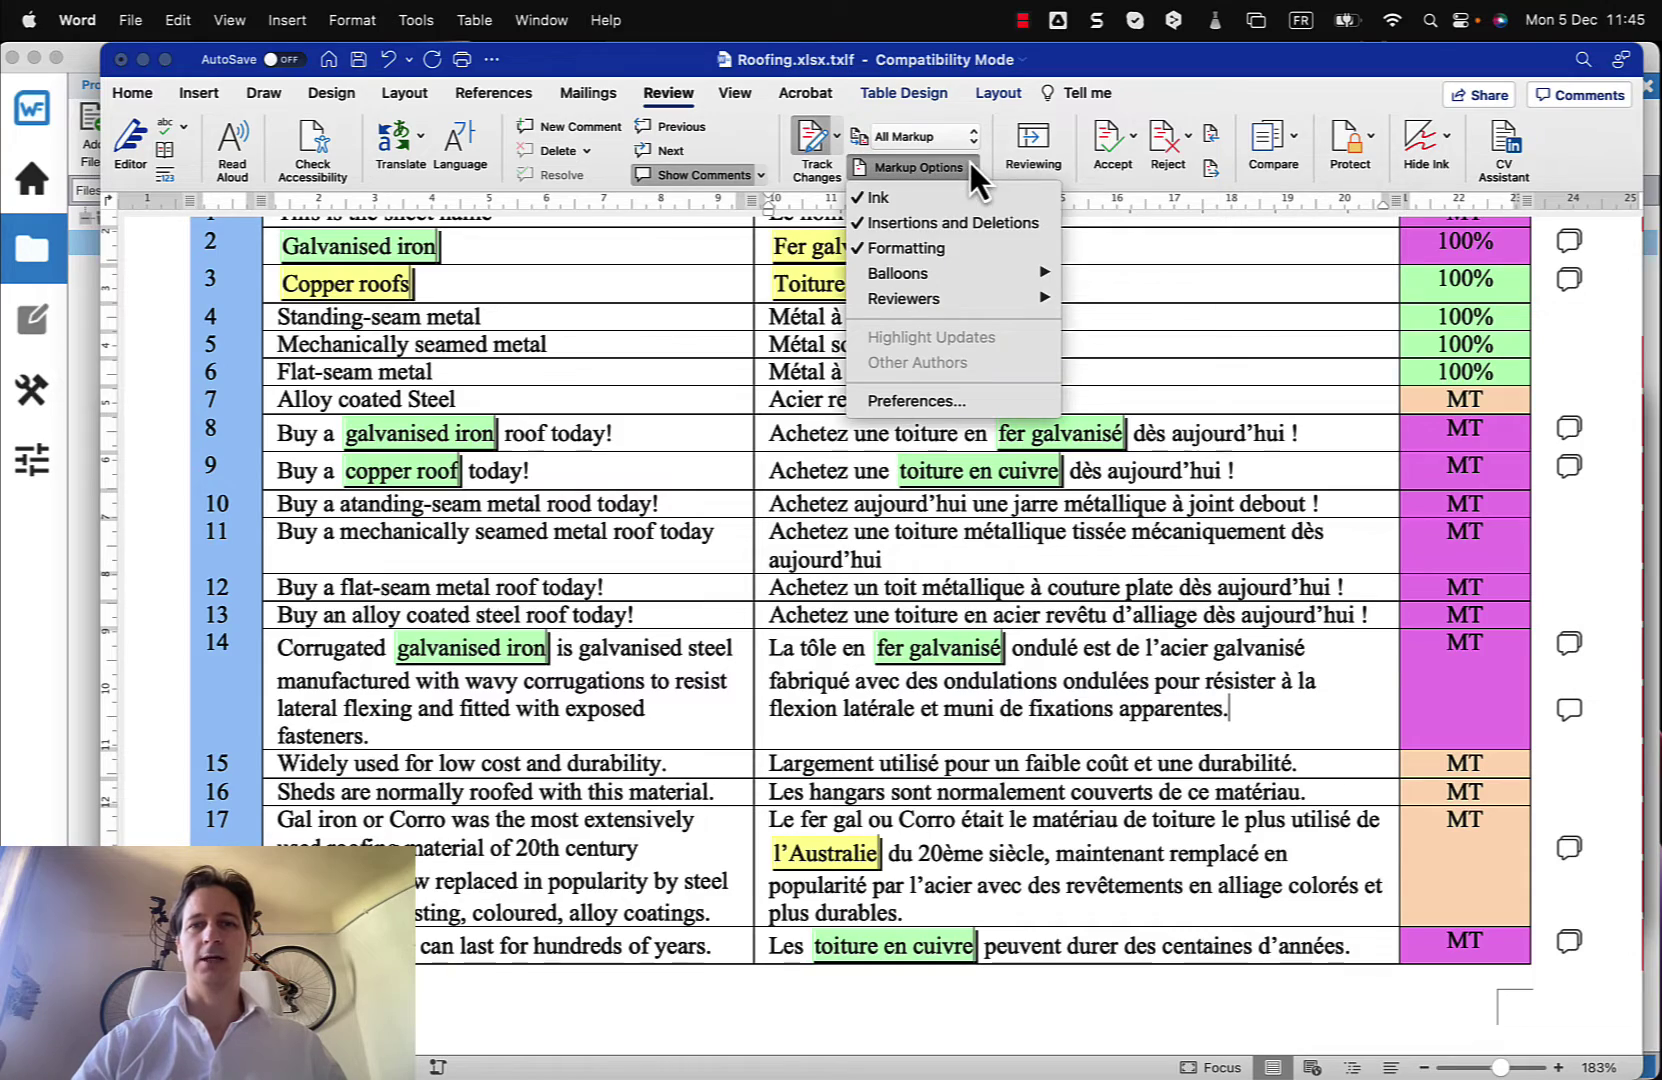
{"action": "left_click", "coordinate": [934, 257]}
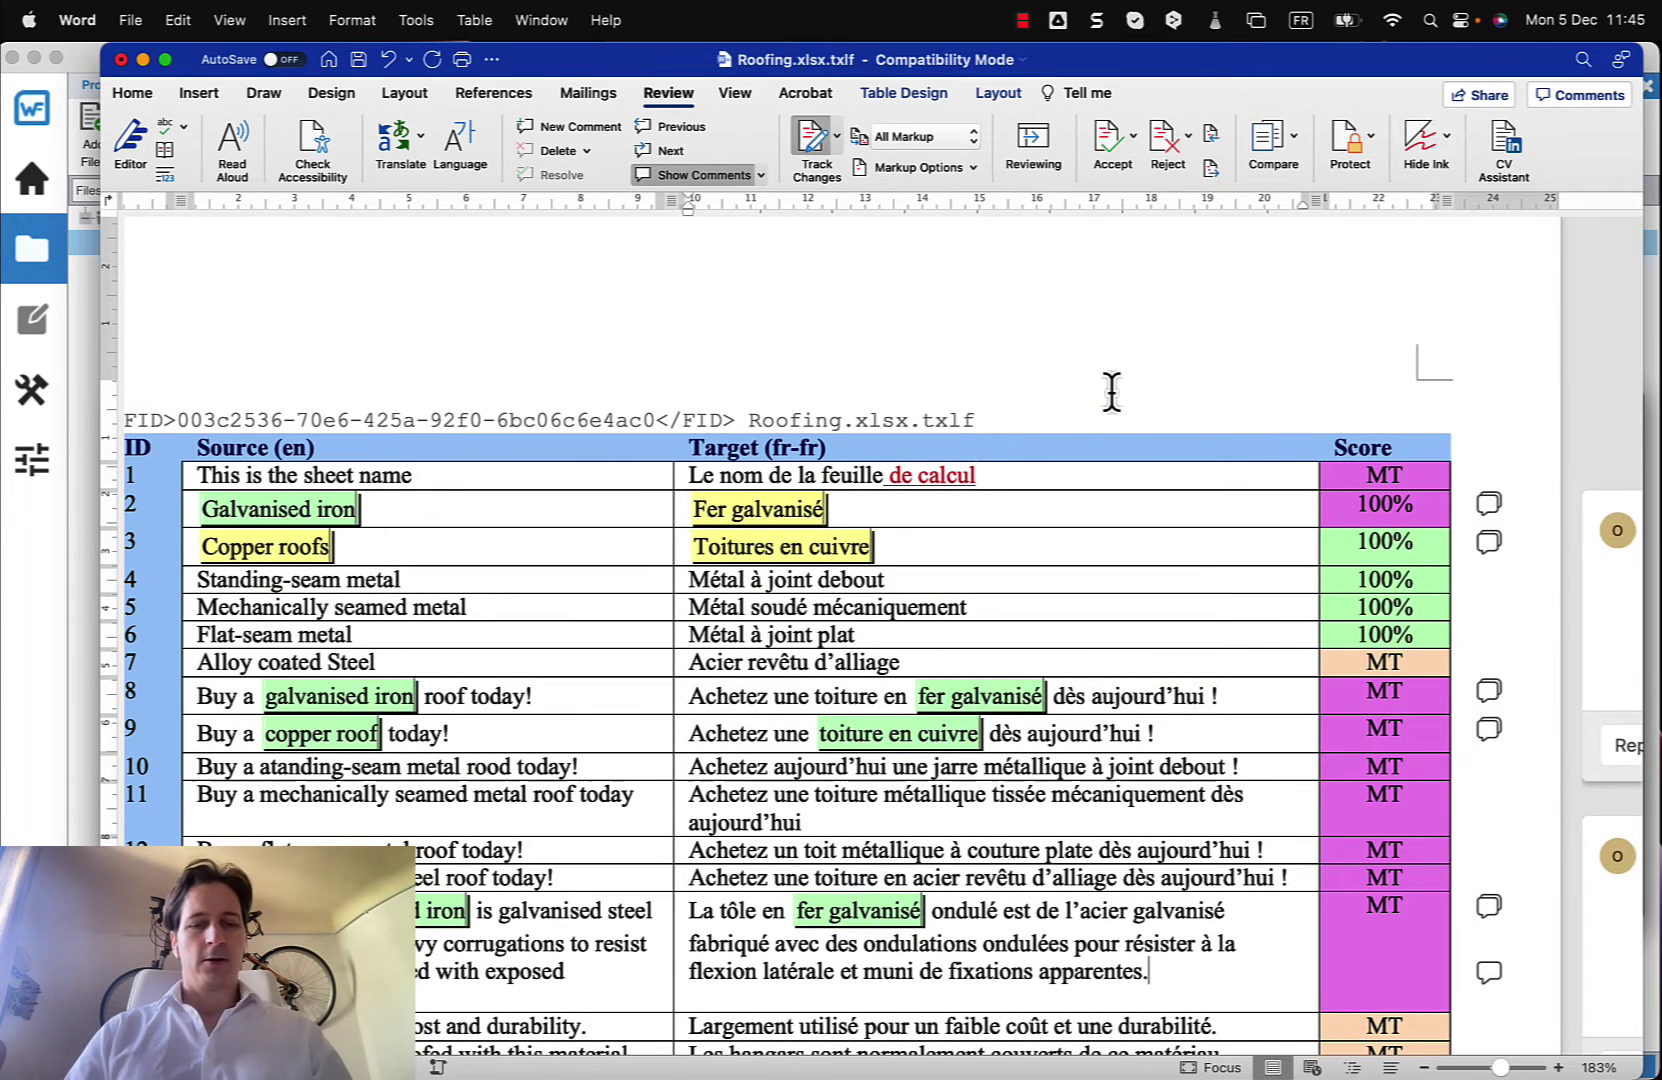
{"action": "key", "text": "super+s"}
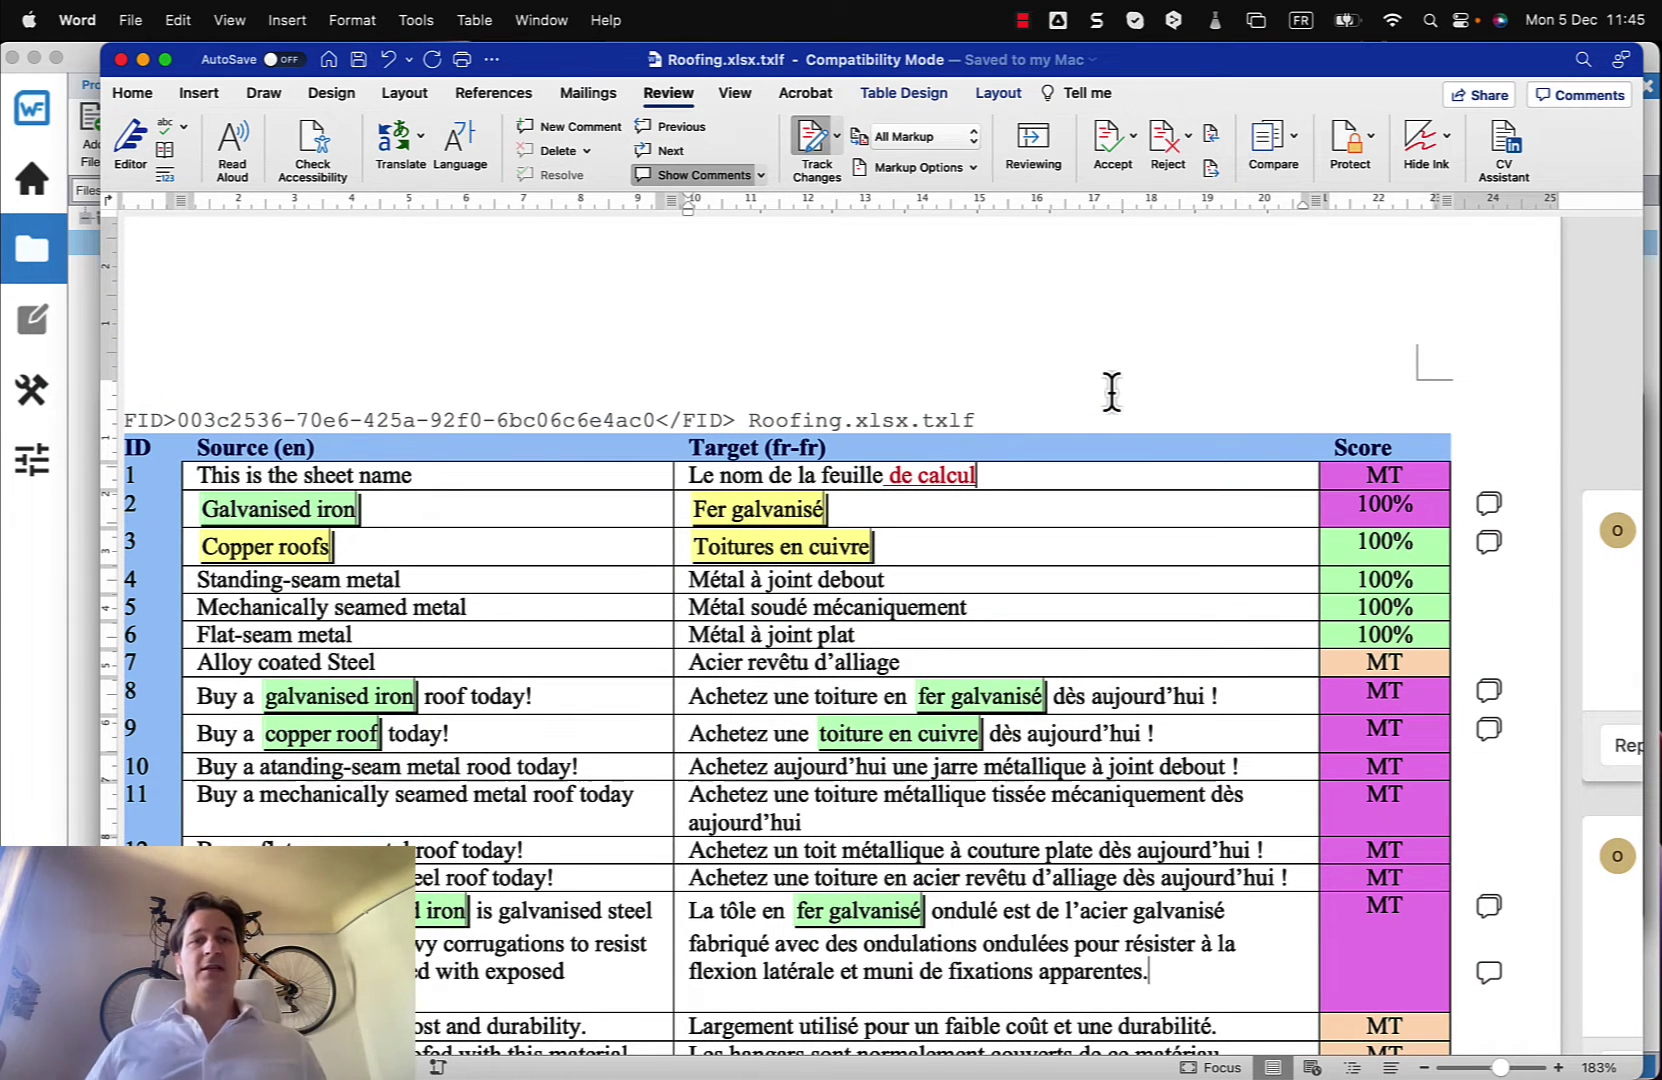
{"action": "key", "text": "super+Tab"}
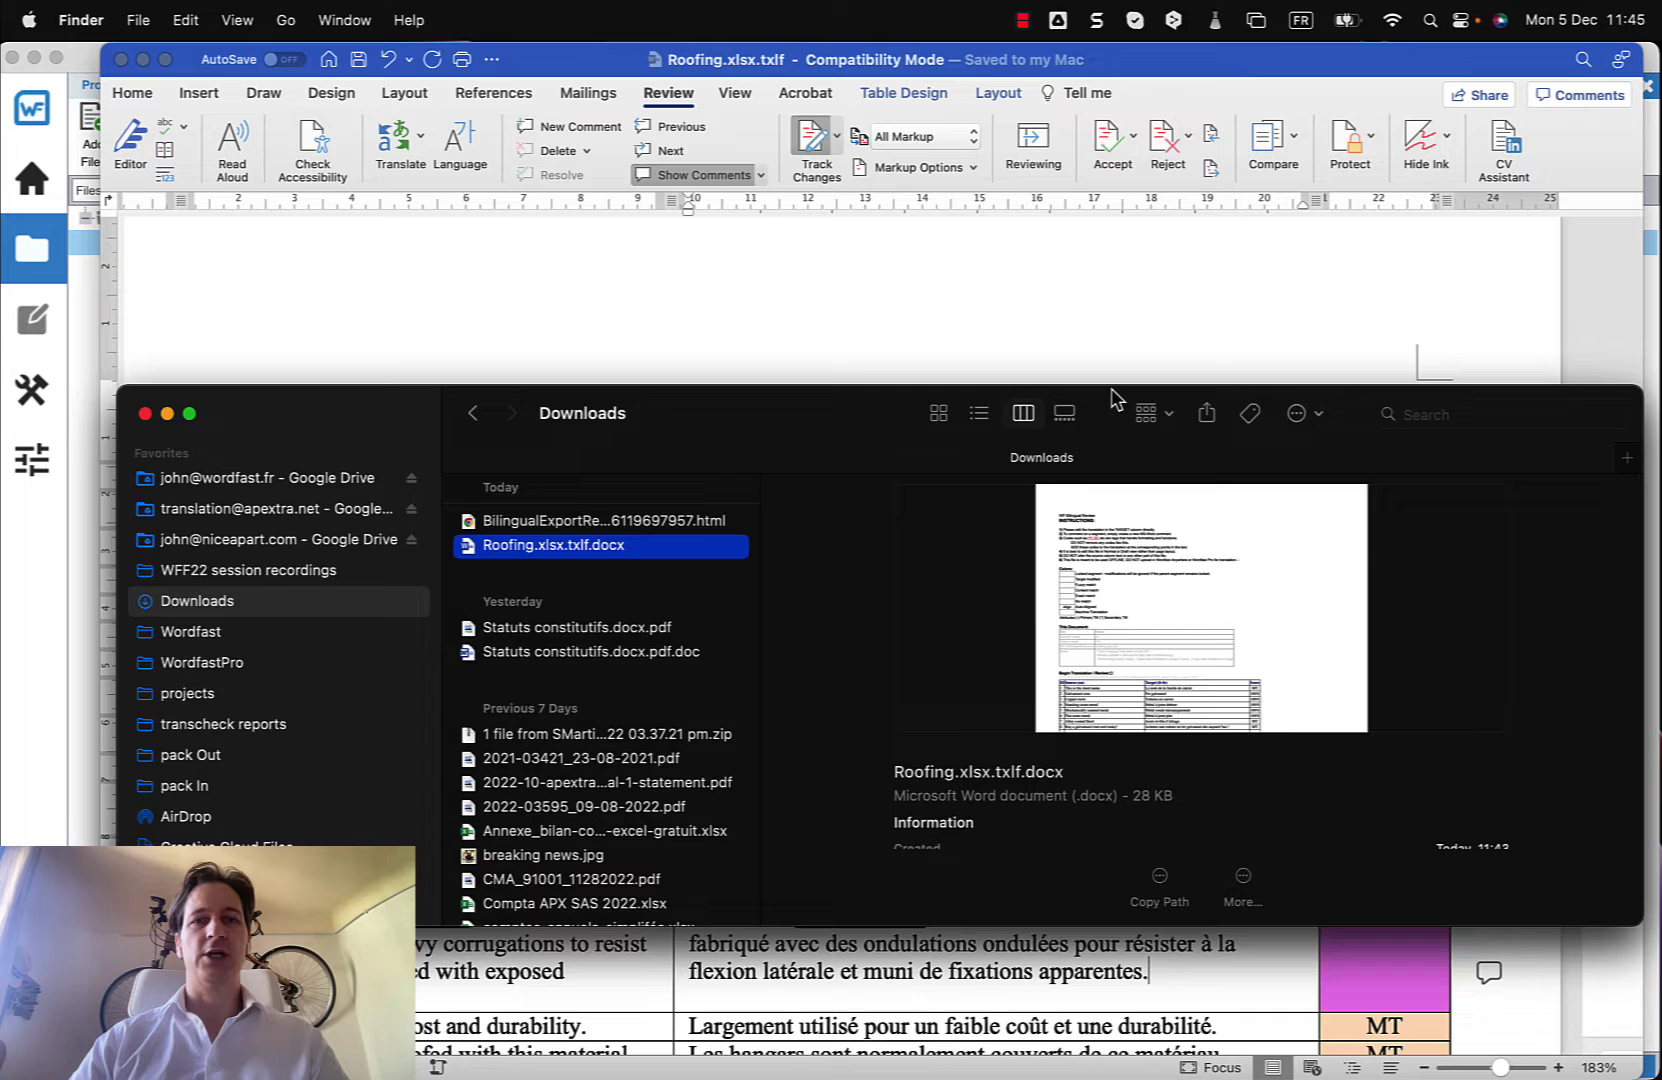
{"action": "key", "text": "super+Tab"}
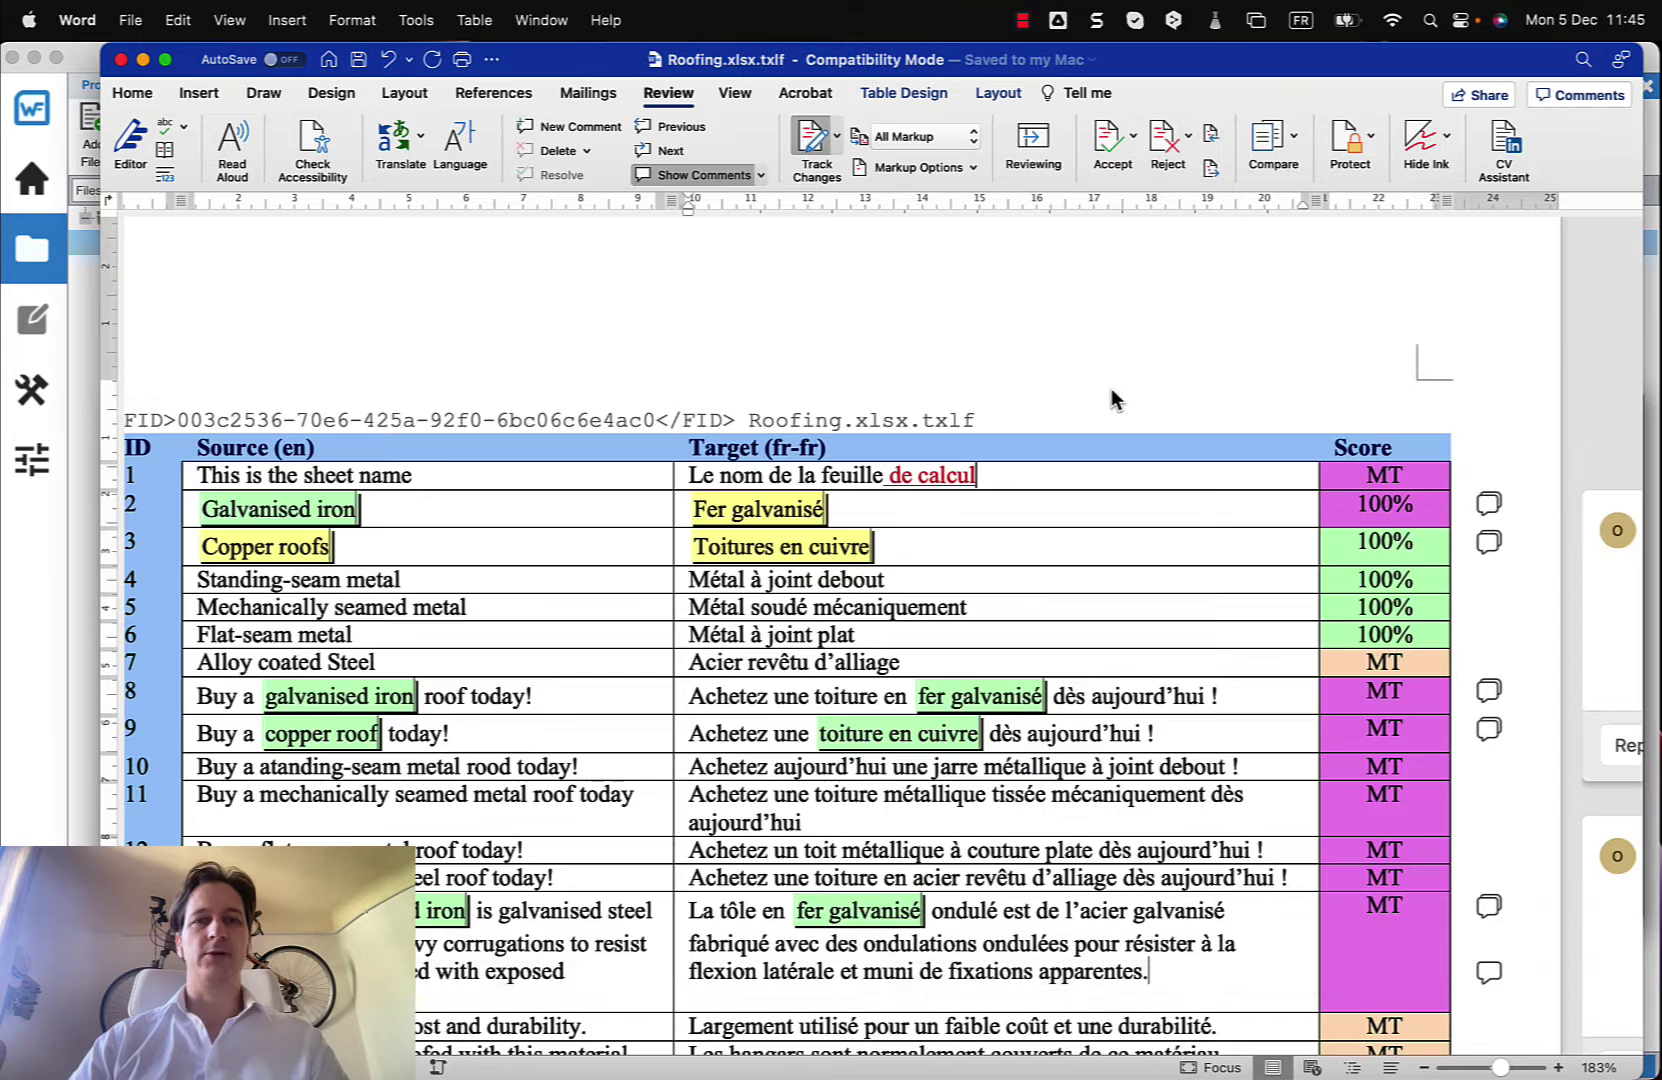
- Open Wordfast Pro's Preferences, look through the General page, and cancel without changes
{"action": "left_click", "coordinate": [81, 66]}
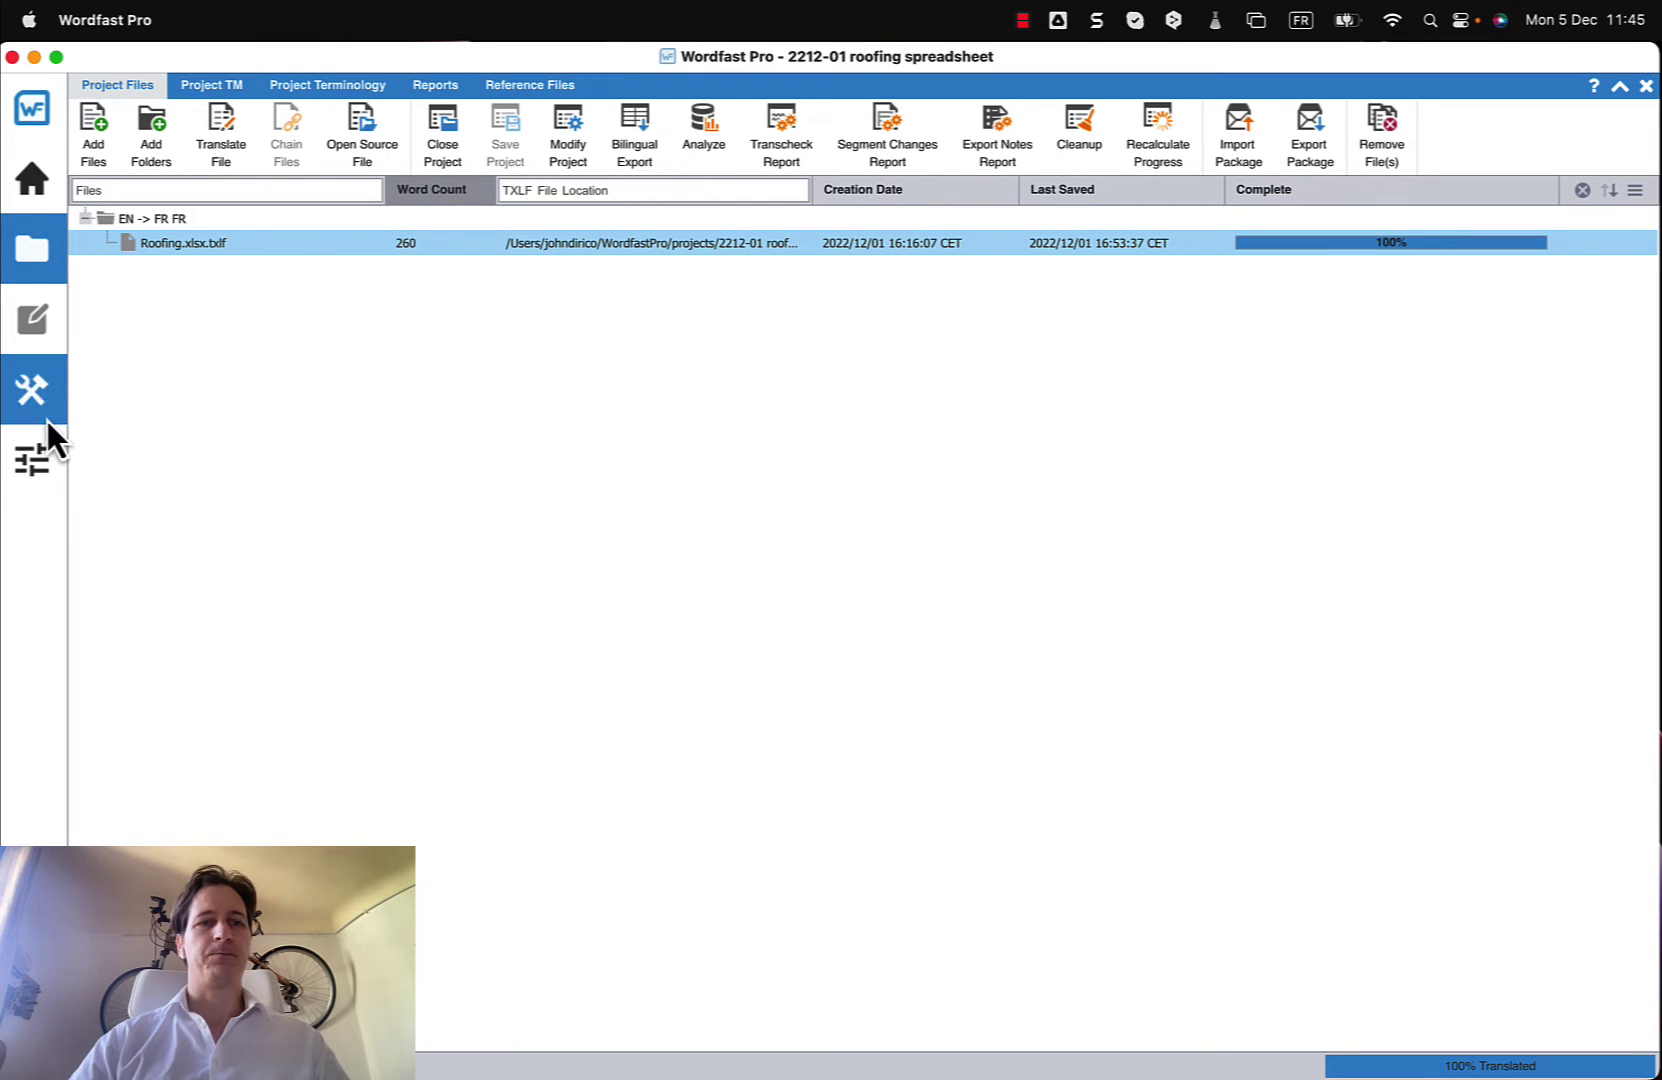
{"action": "left_click", "coordinate": [30, 468]}
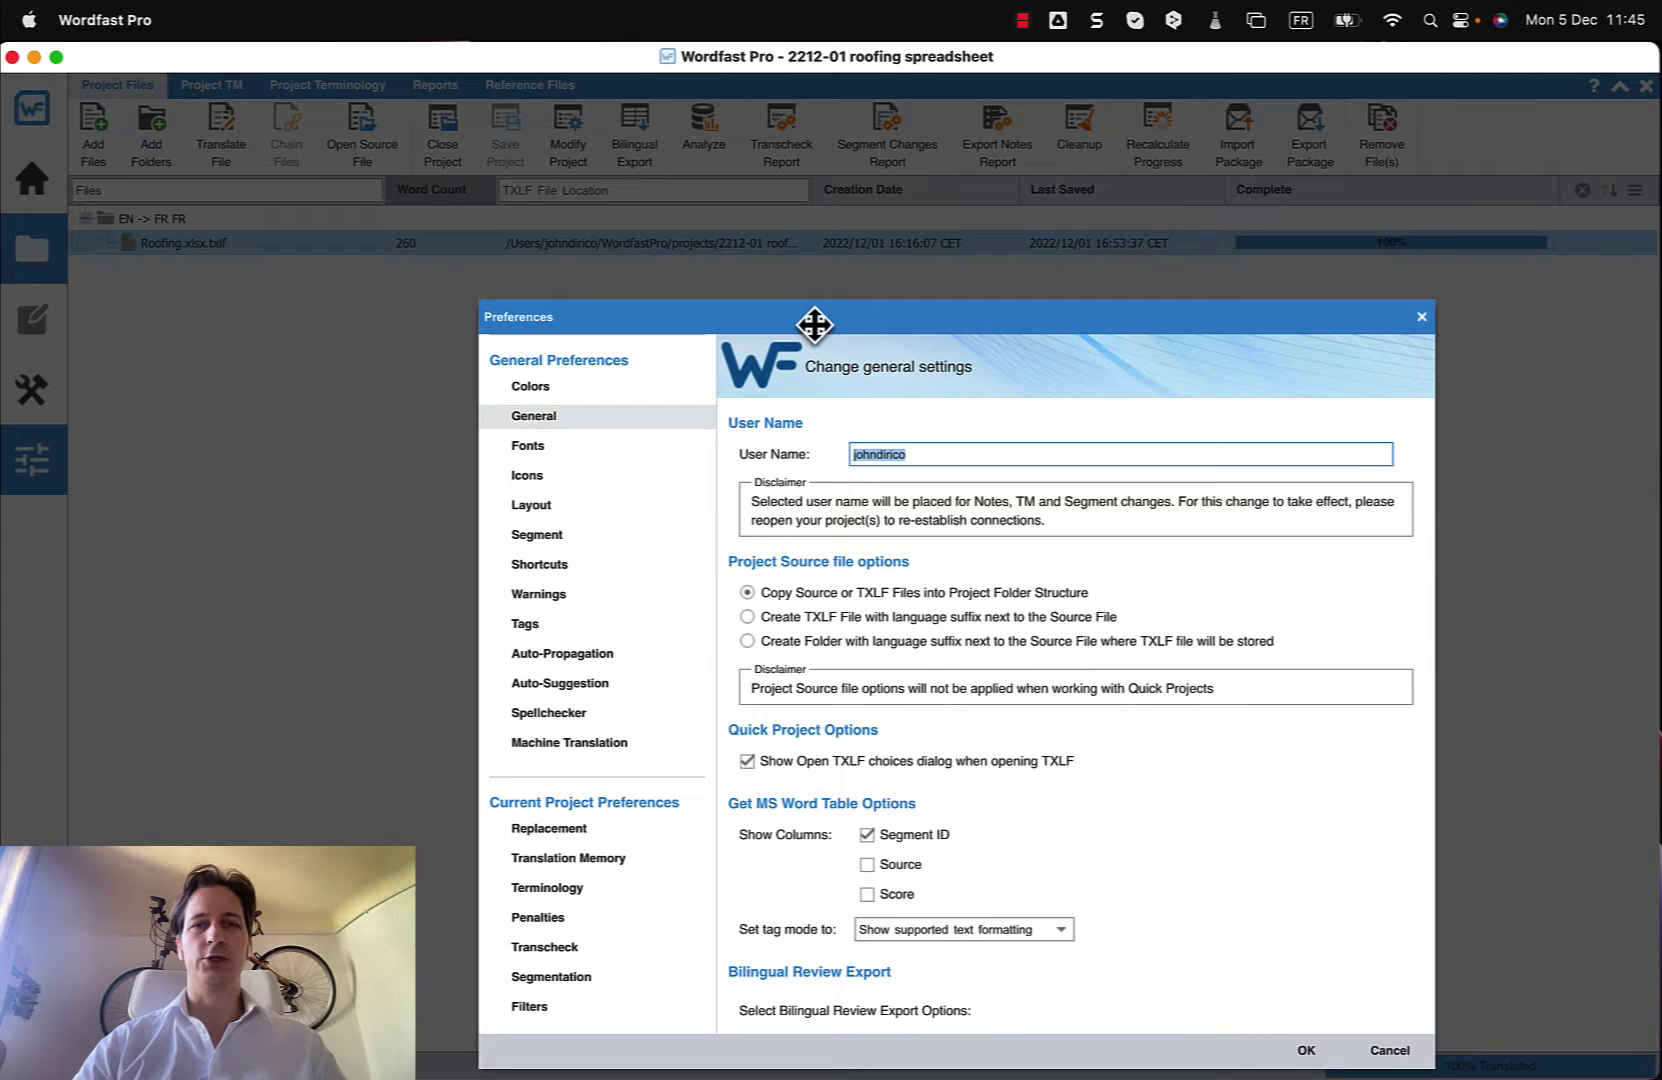
{"action": "left_click_drag", "start_coordinate": [815, 324], "coordinate": [772, 212]}
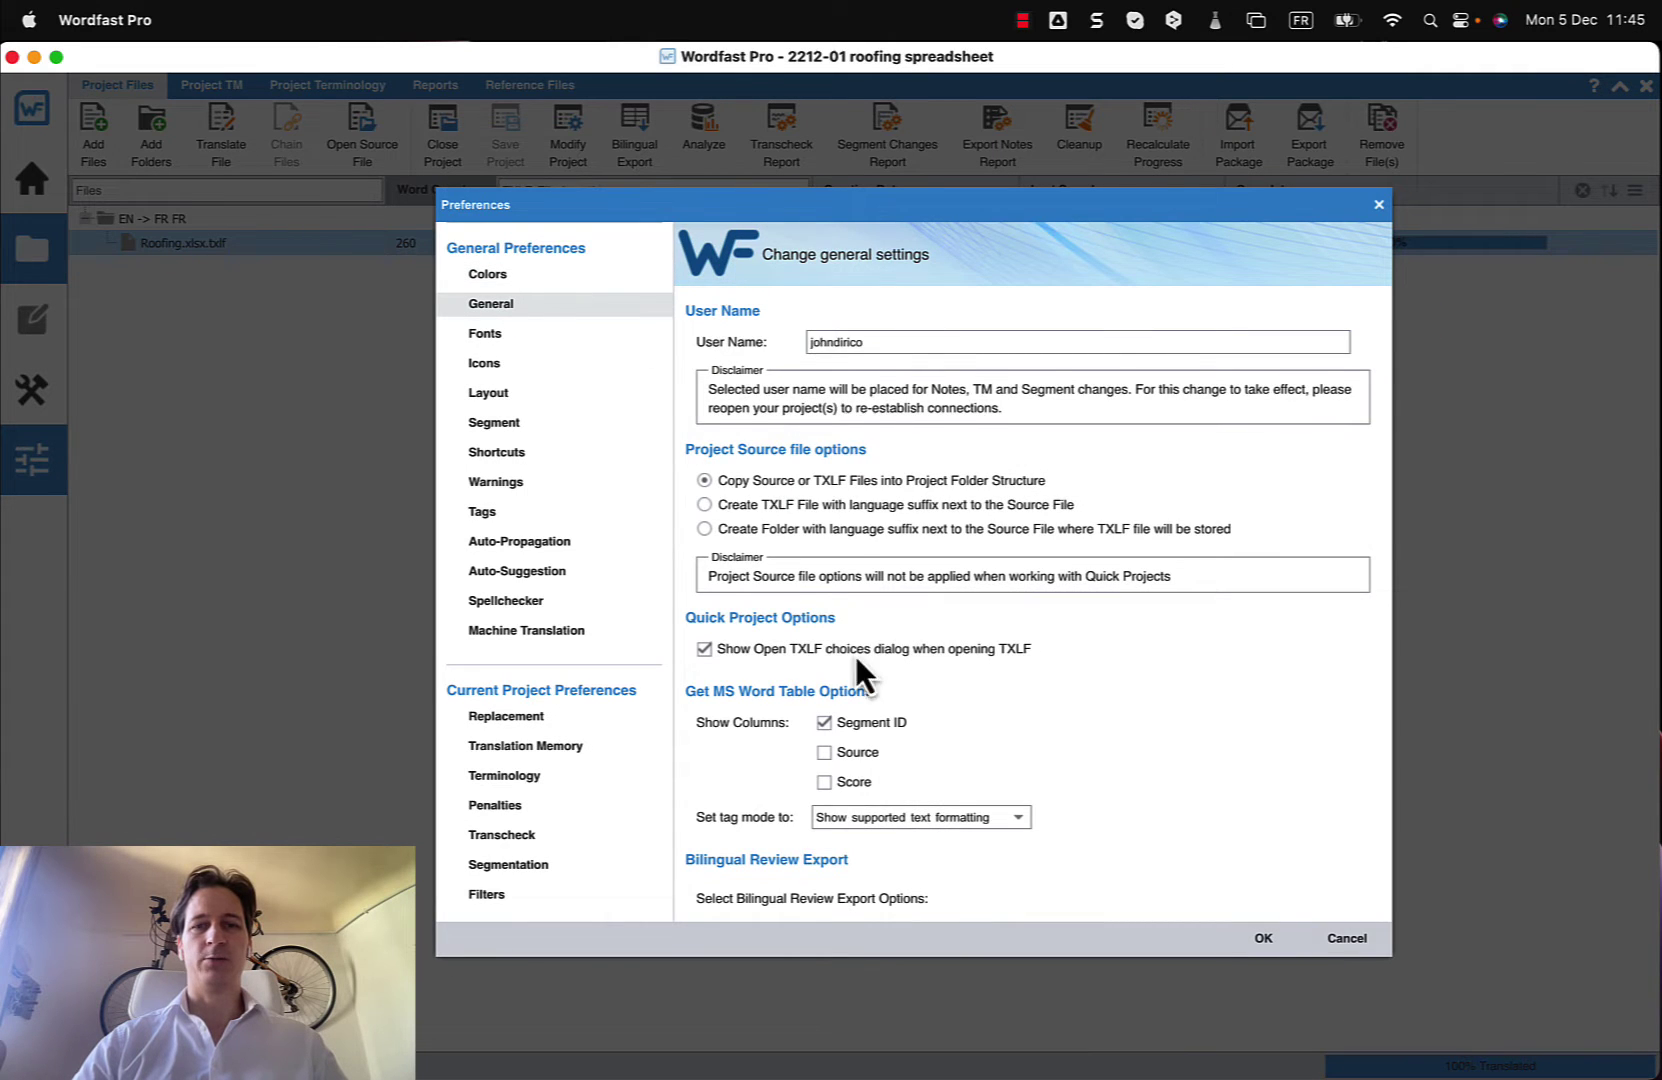
{"action": "scroll", "coordinate": [856, 660], "scroll_direction": "down", "scroll_amount": 5}
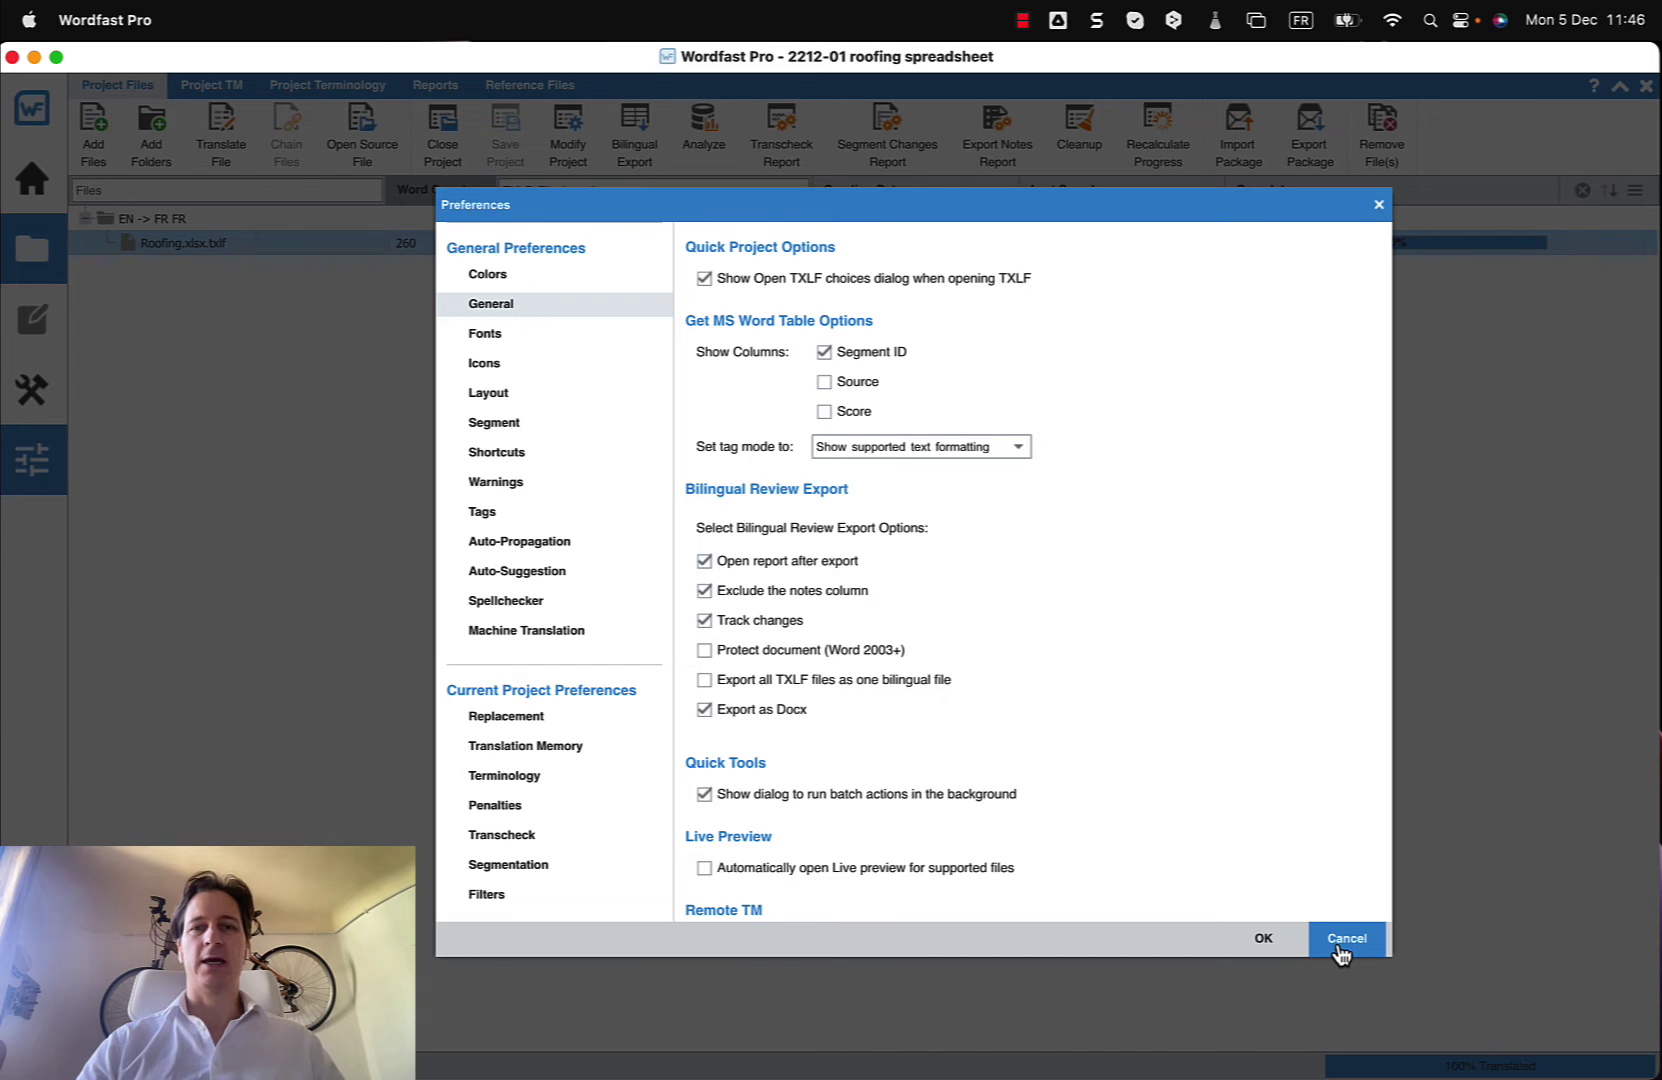
{"action": "left_click", "coordinate": [1345, 939]}
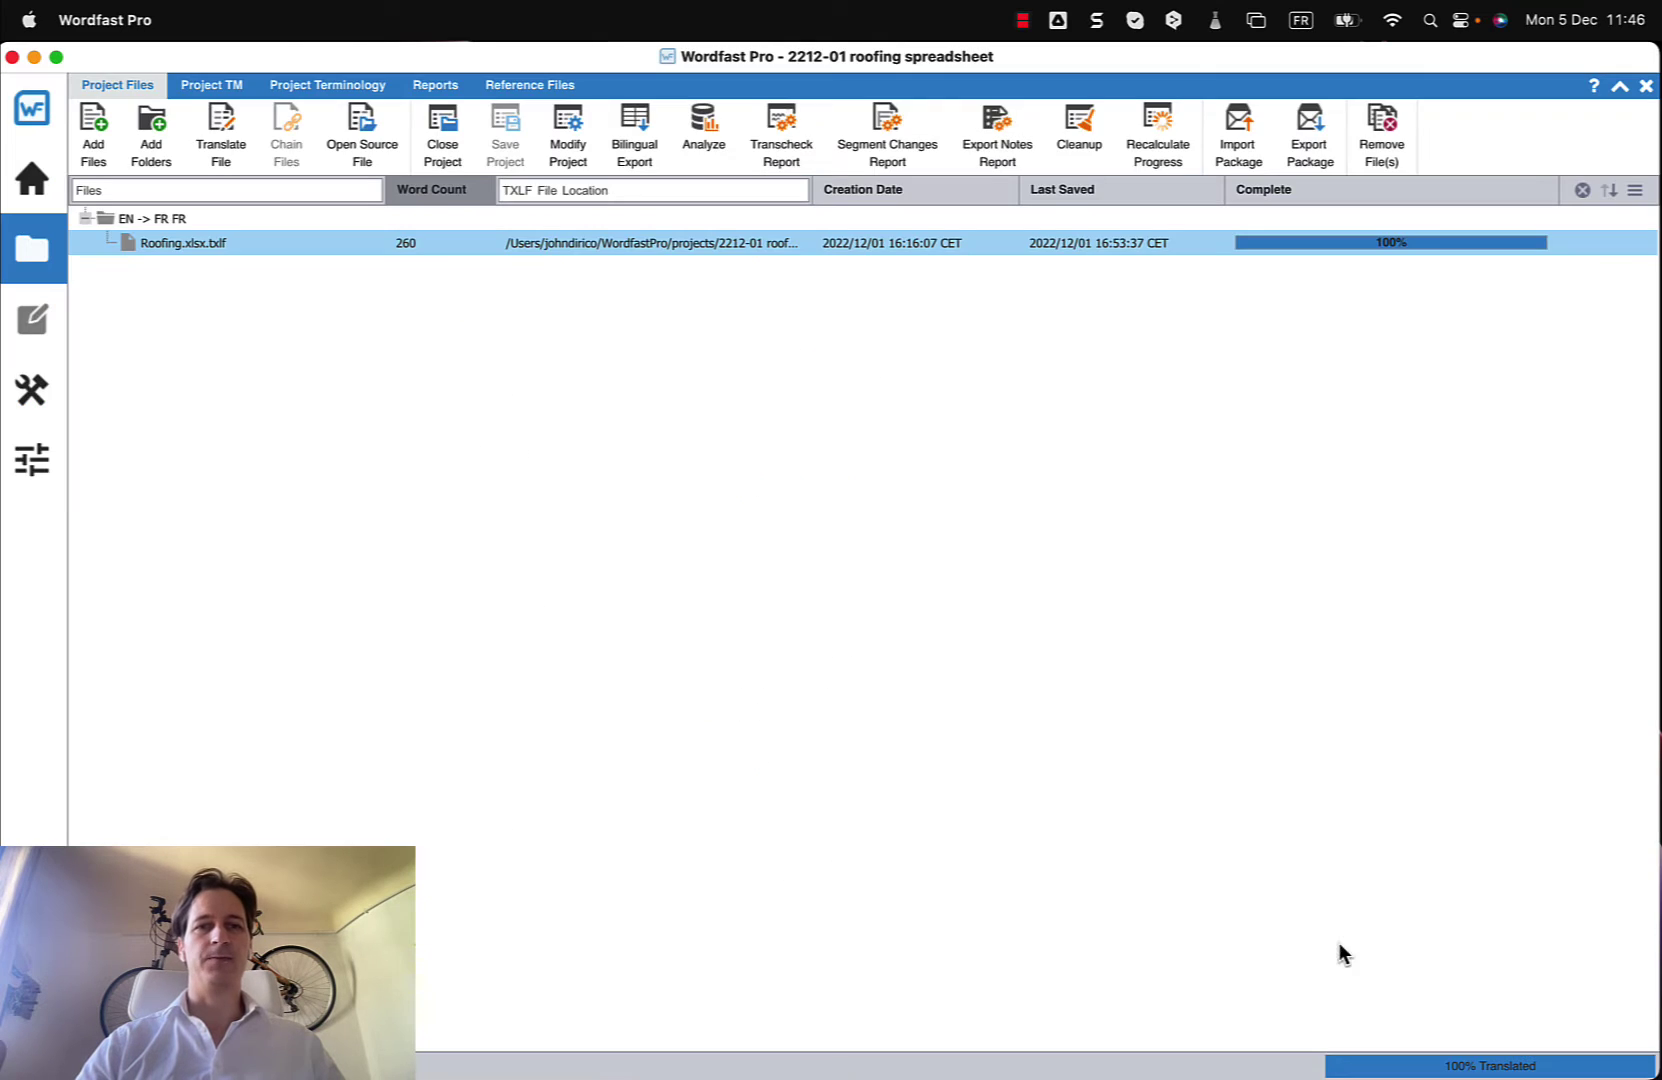
- Reveal Roofing.xlsx.txlf's txlf folder in Finder using Open Location
{"action": "right_click", "coordinate": [432, 242]}
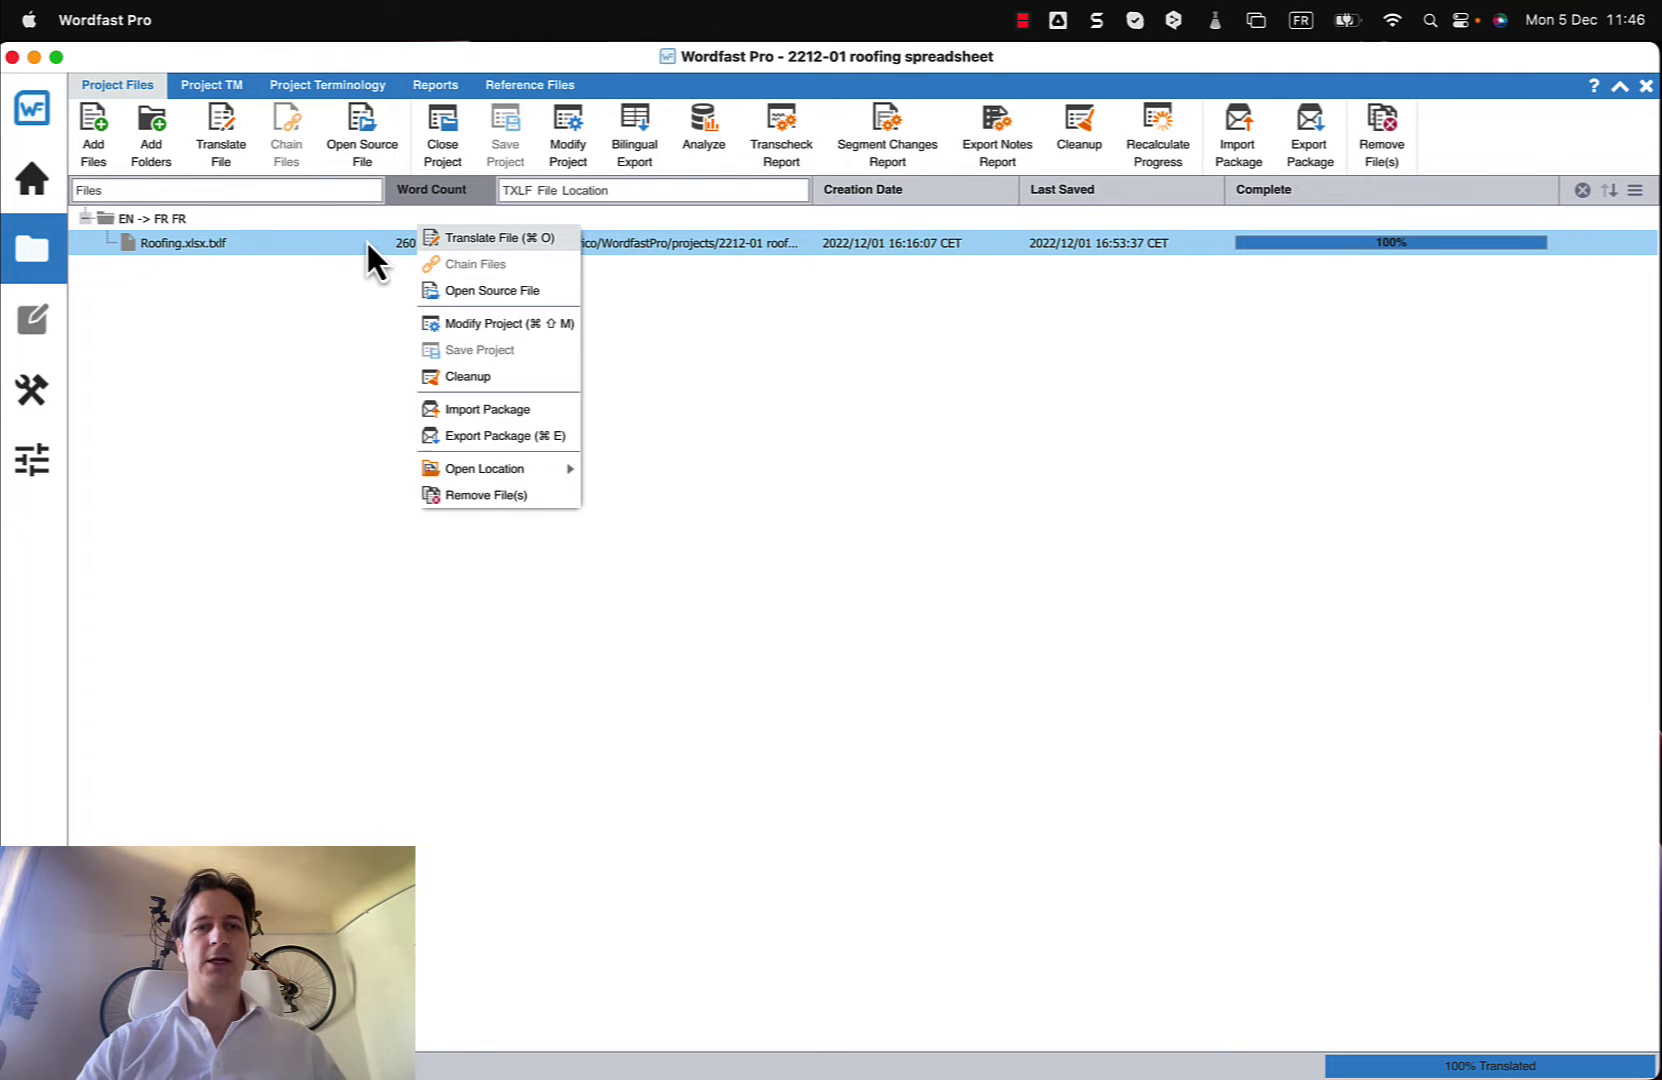
{"action": "mouse_move", "coordinate": [490, 469]}
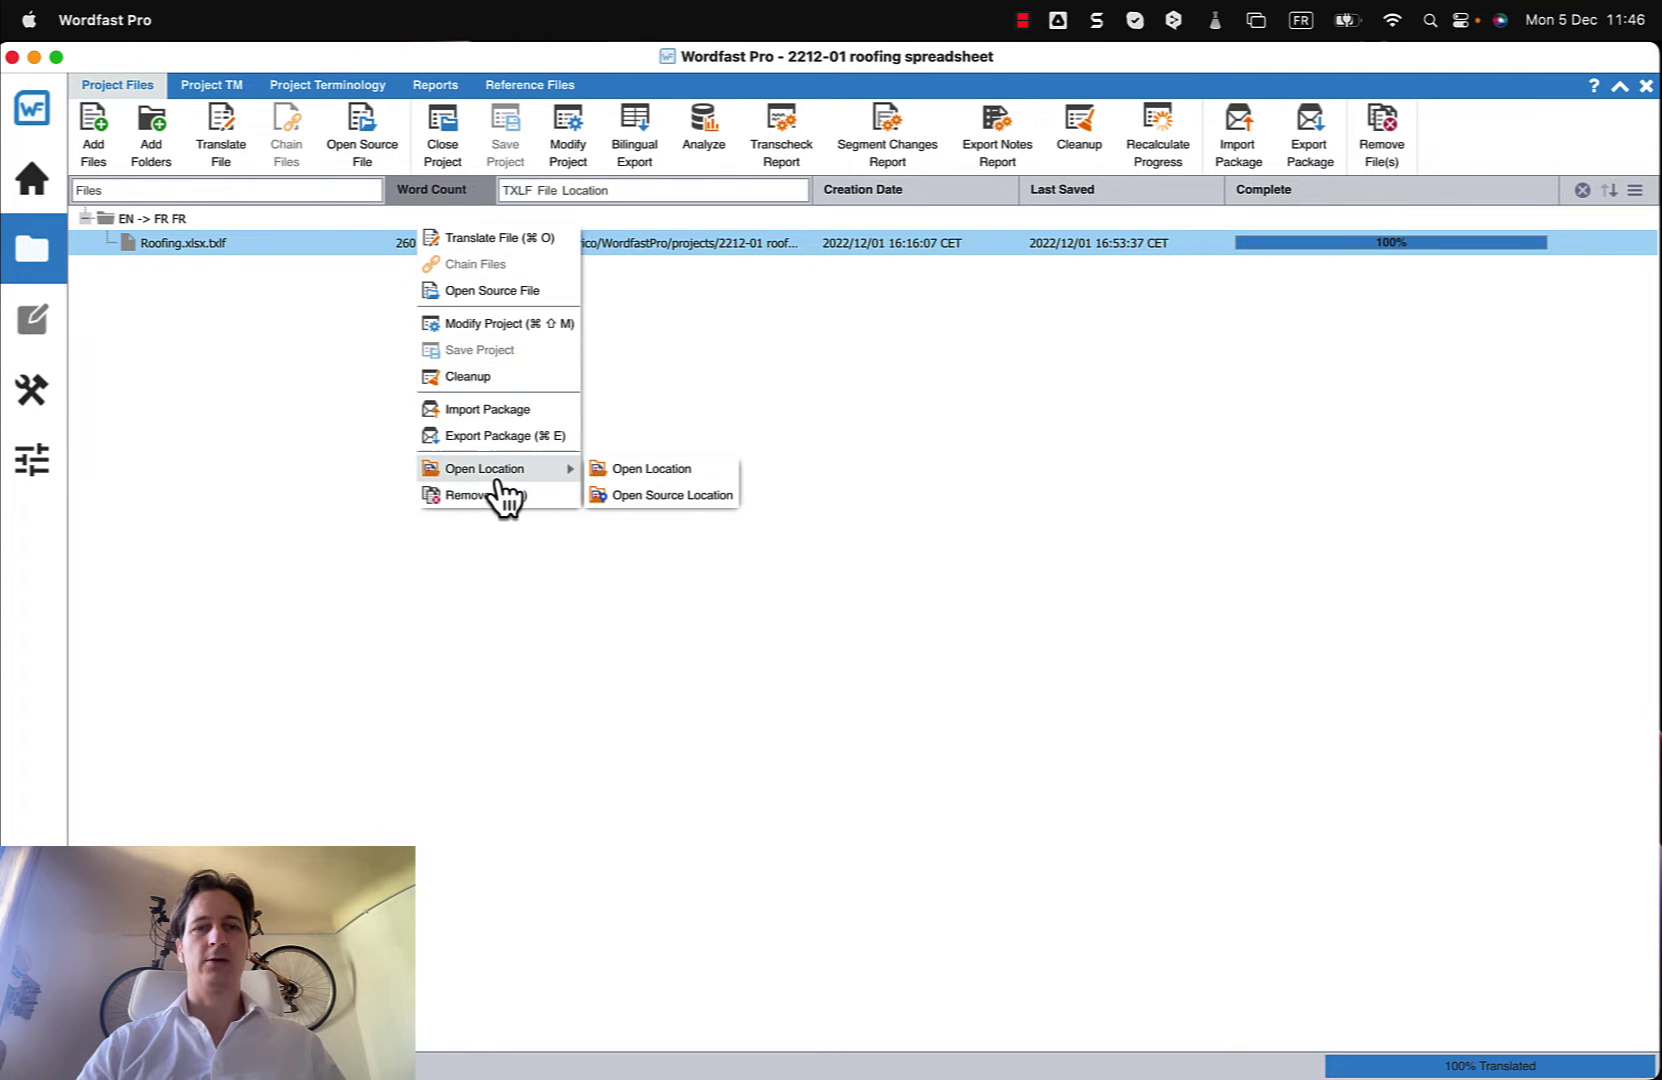
{"action": "left_click", "coordinate": [636, 470]}
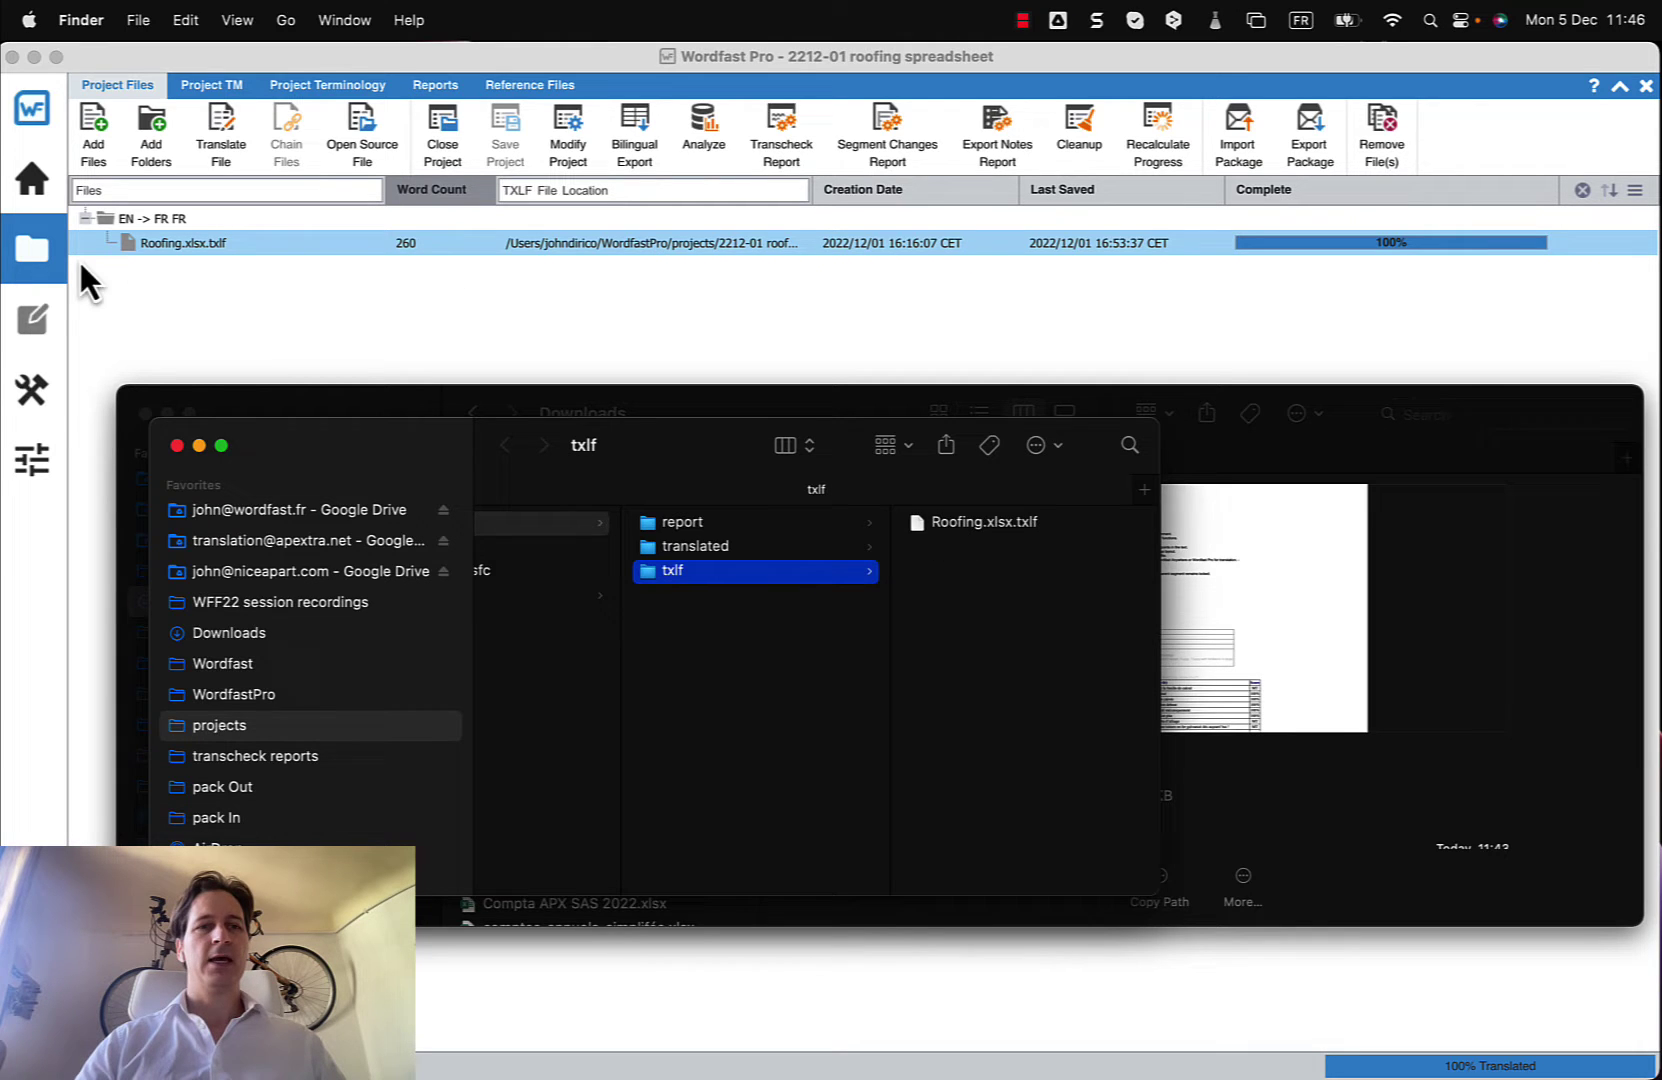
- Return to Wordfast Pro, open Preferences again and cancel it
{"action": "left_click", "coordinate": [43, 460]}
{"action": "left_click", "coordinate": [40, 460]}
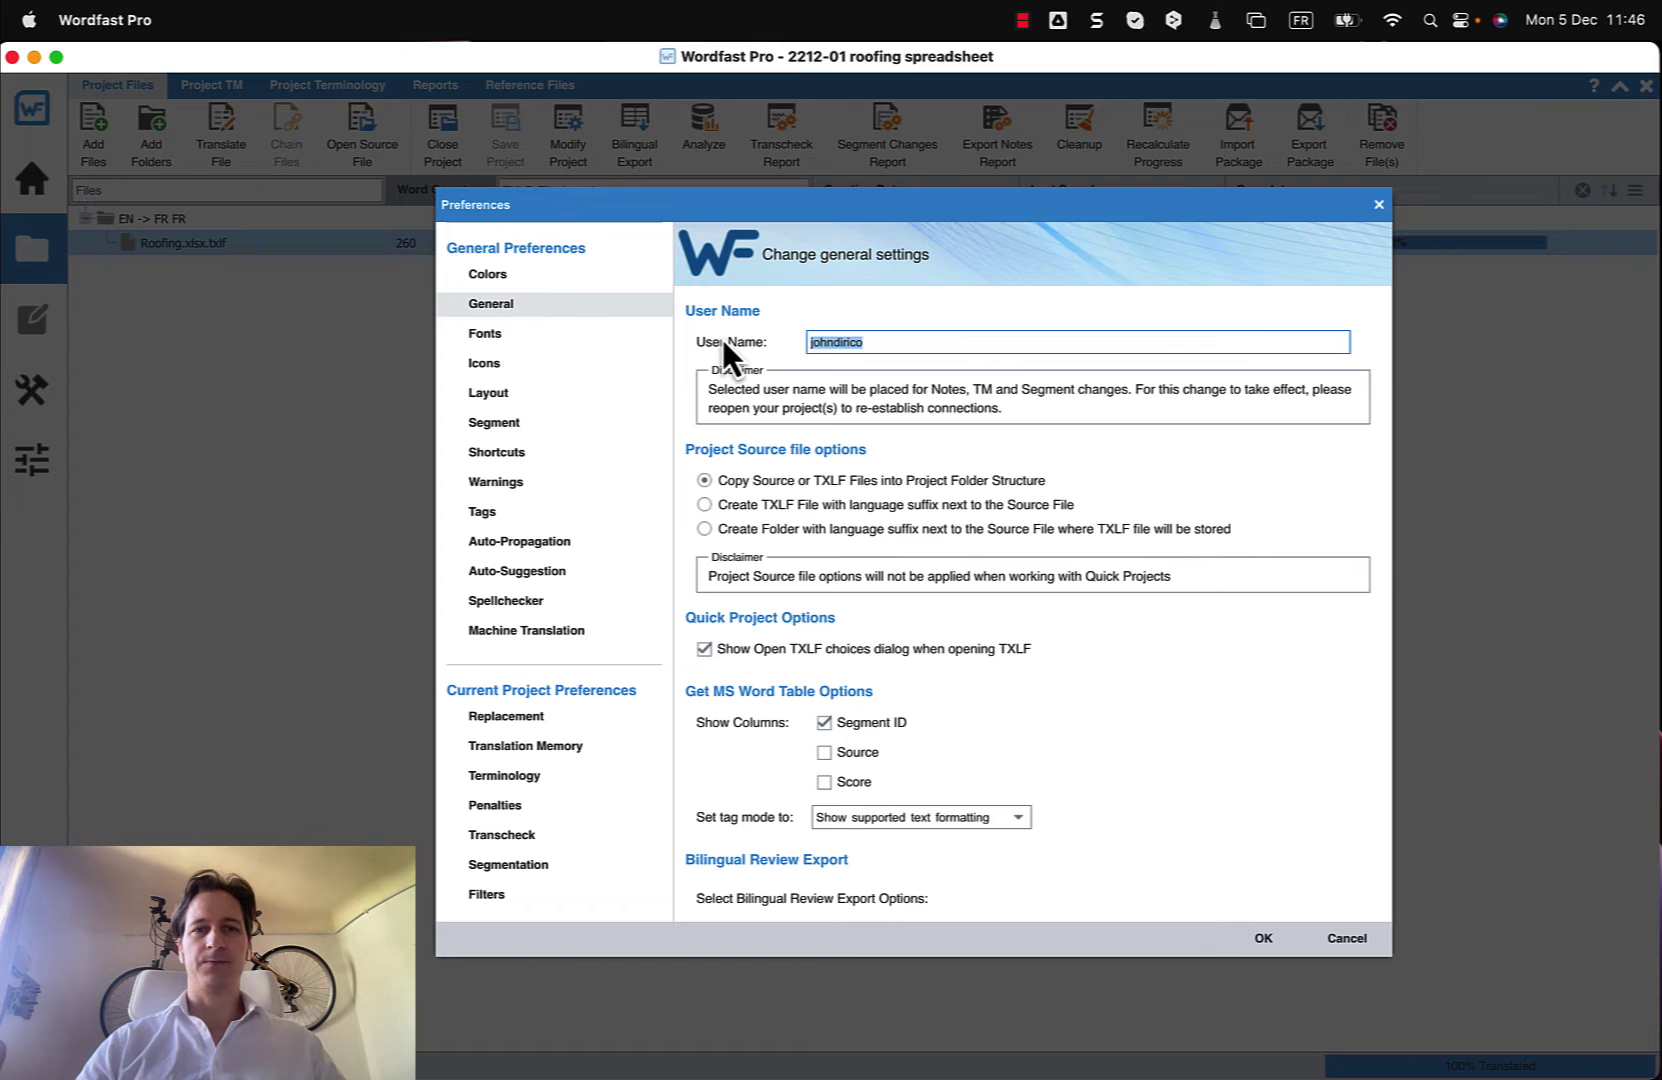
{"action": "left_click", "coordinate": [1349, 944]}
- Drag Roofing.xlsx.txlf from Finder into the Quick Tools Bilingual Export TXLF Files list
{"action": "left_click", "coordinate": [31, 421]}
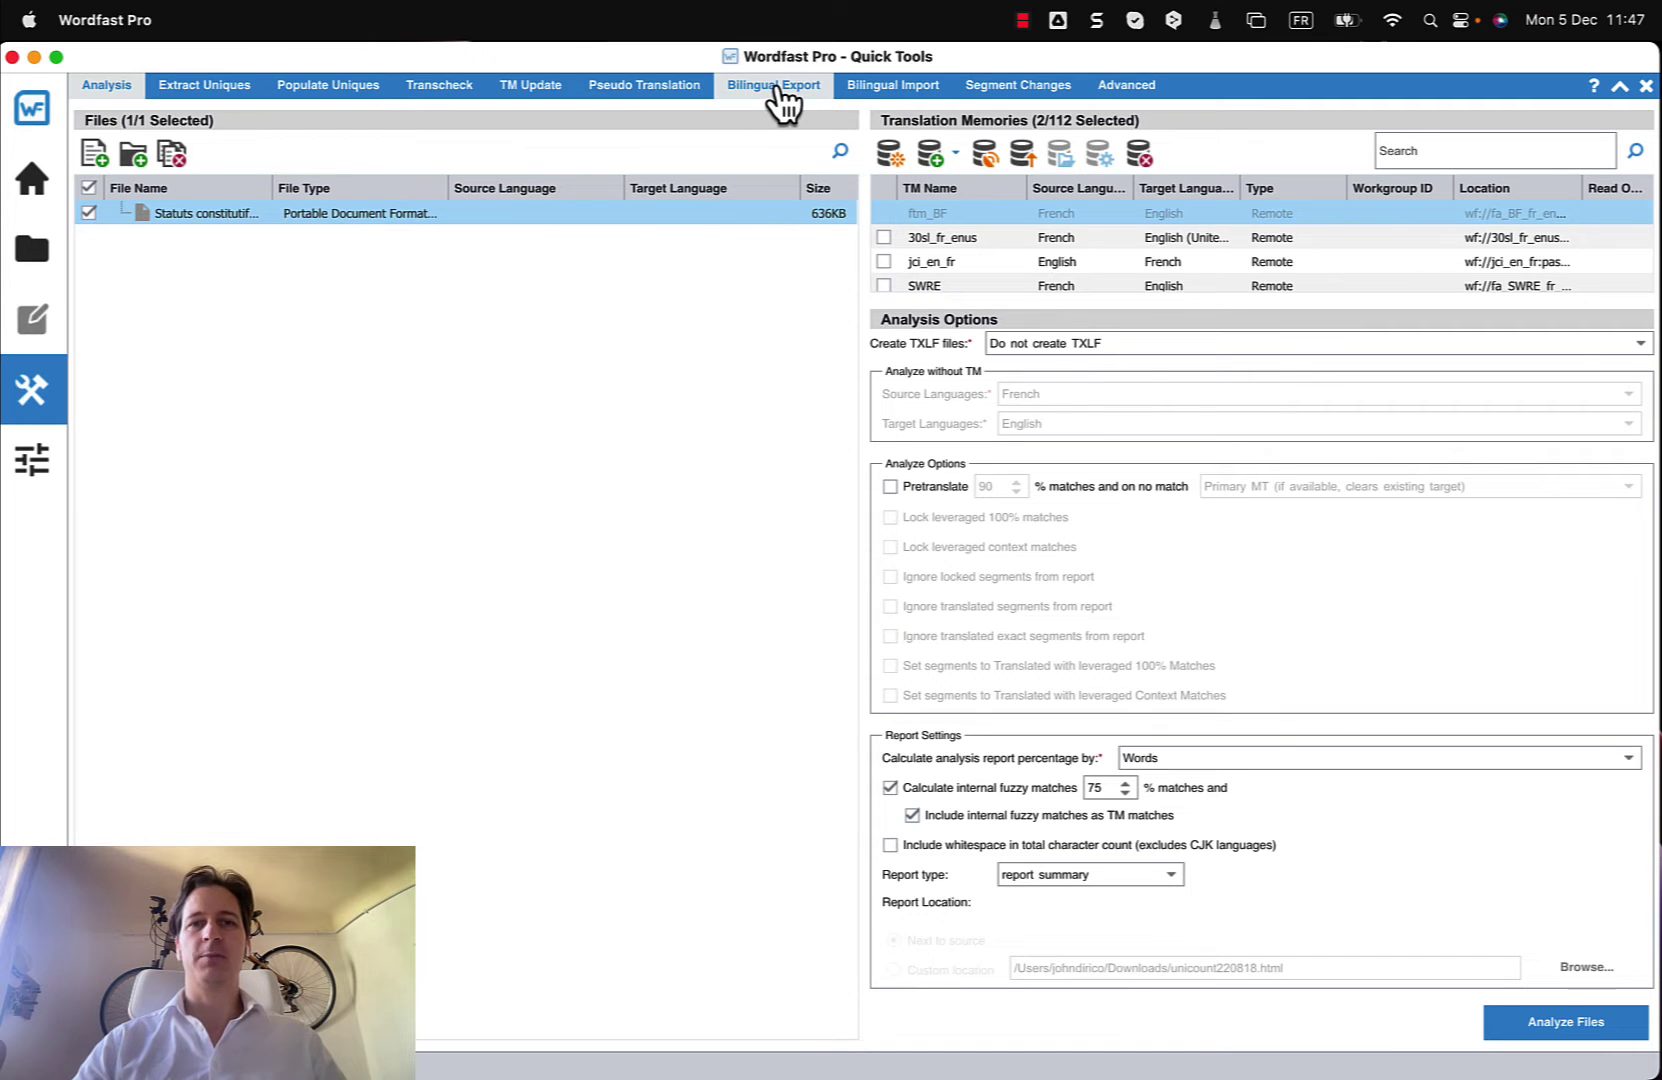
{"action": "left_click", "coordinate": [778, 88]}
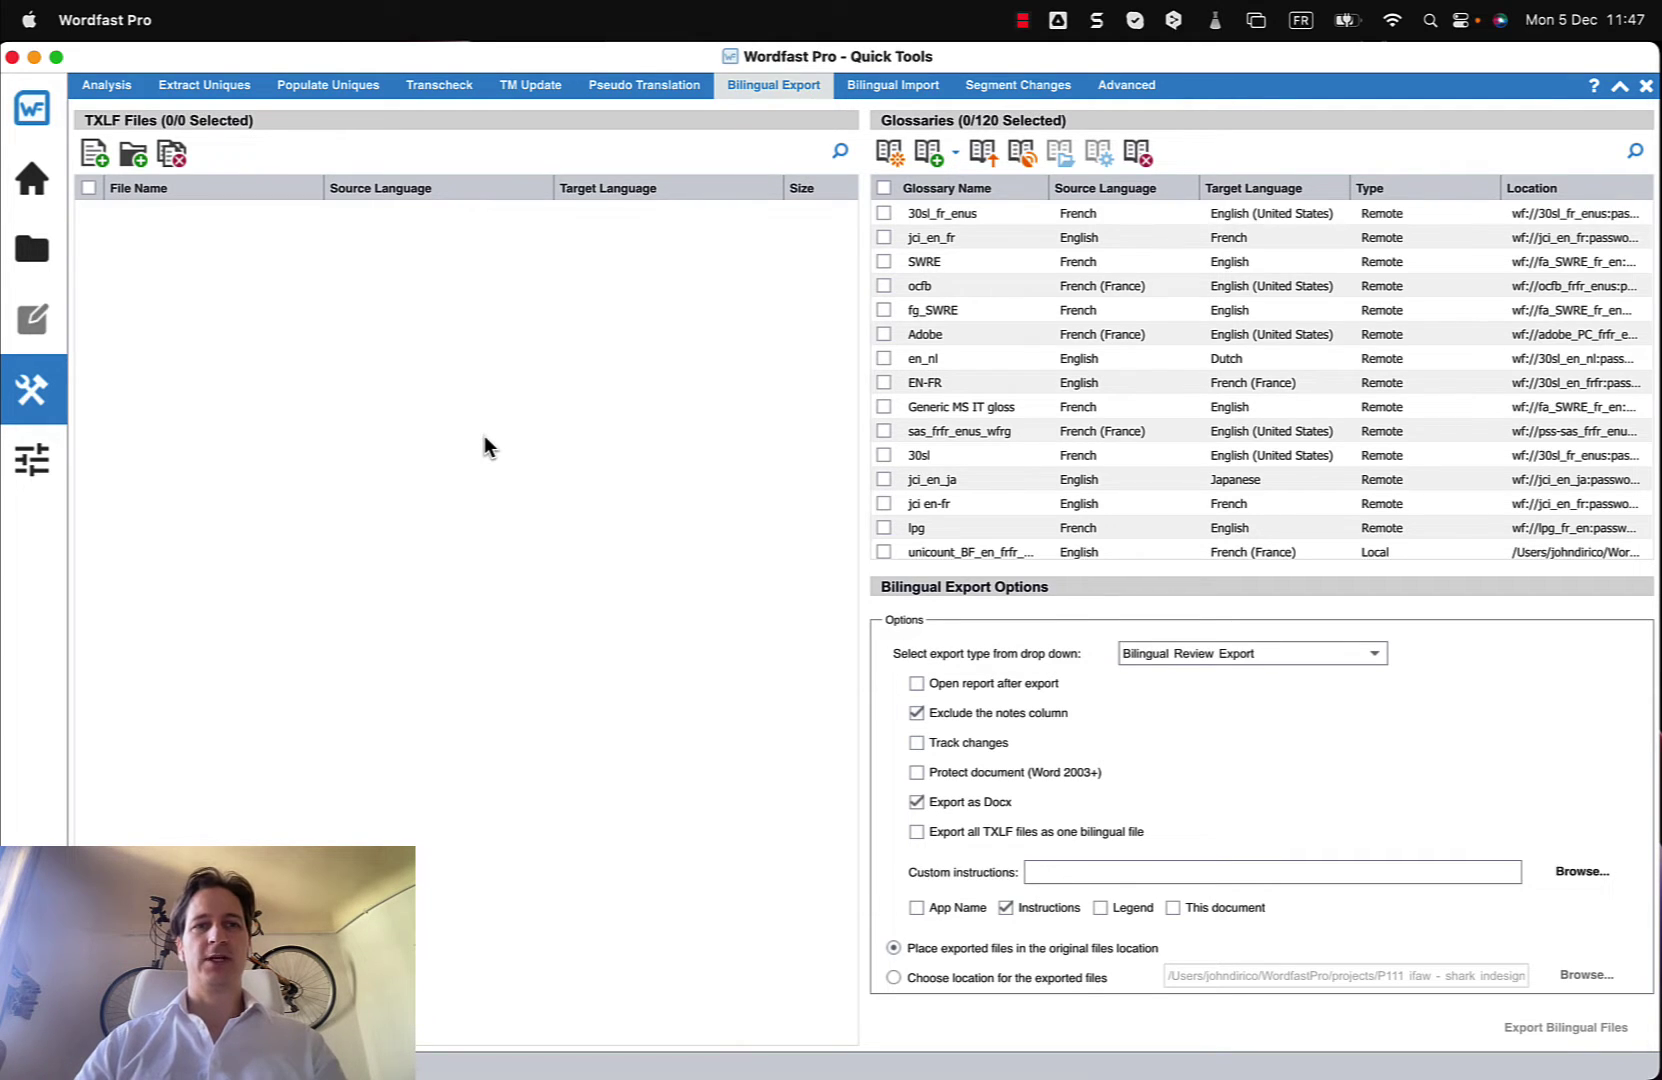
{"action": "key", "text": "super+Tab"}
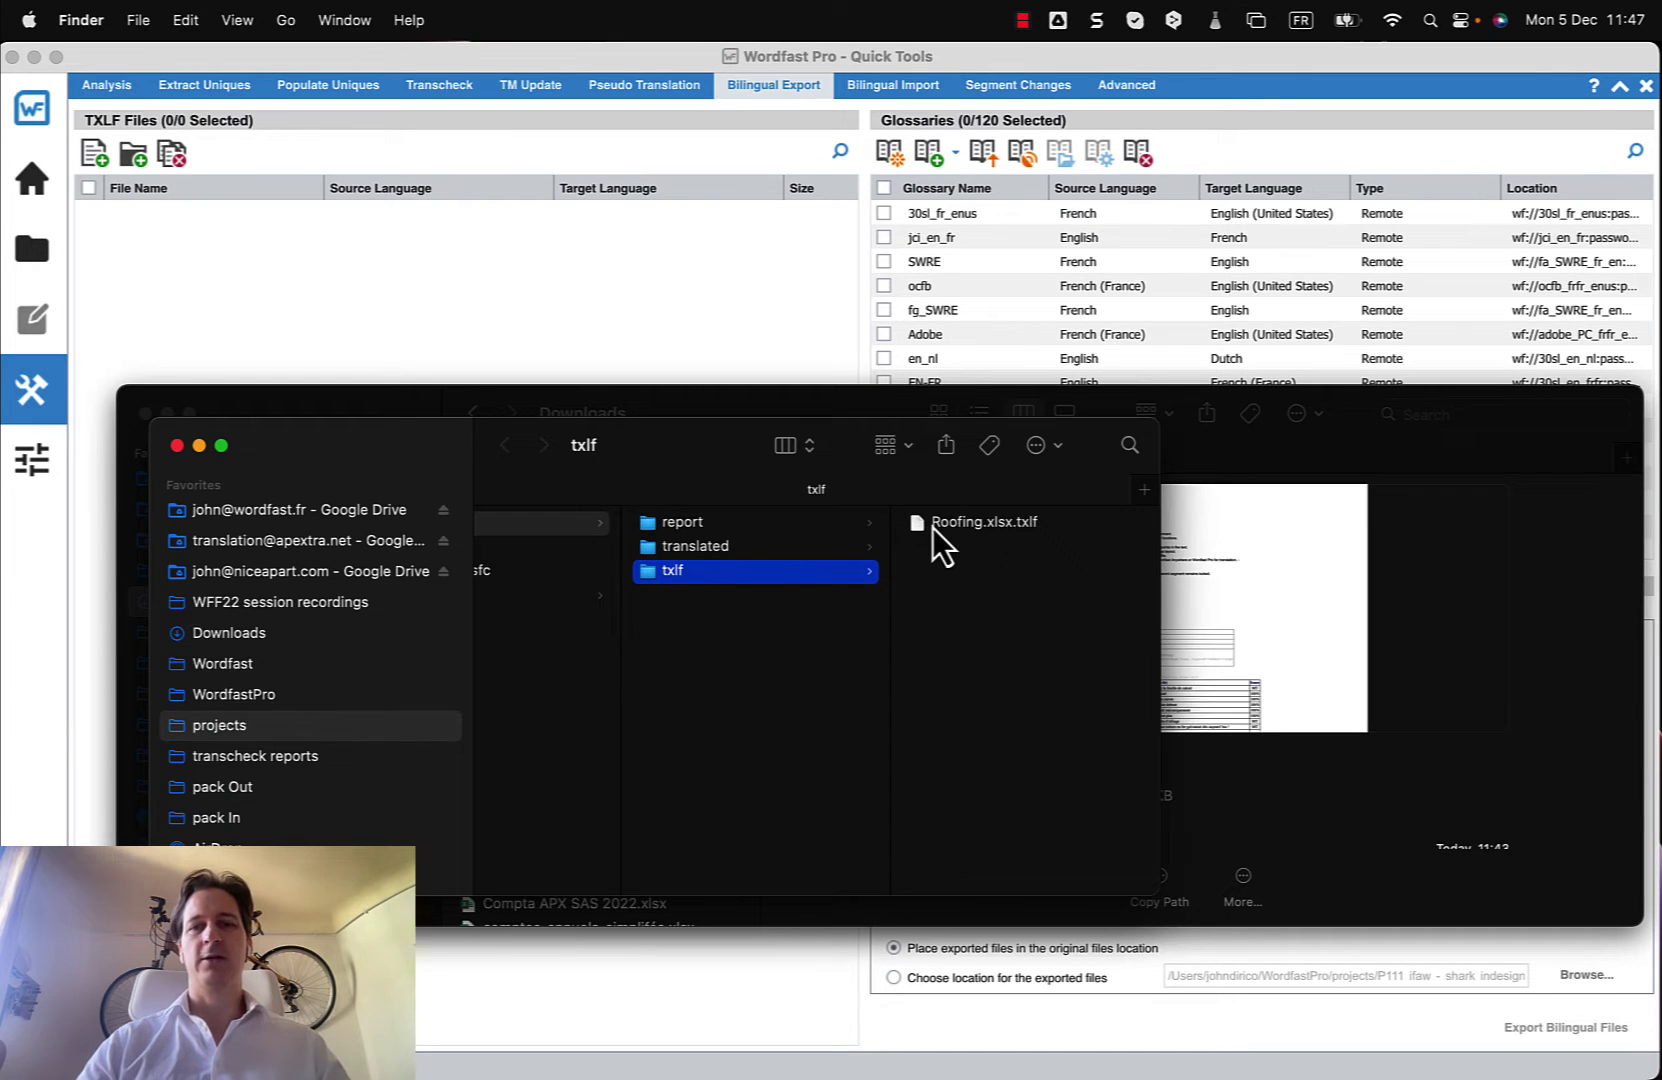
{"action": "left_click_drag", "start_coordinate": [975, 526], "coordinate": [583, 271]}
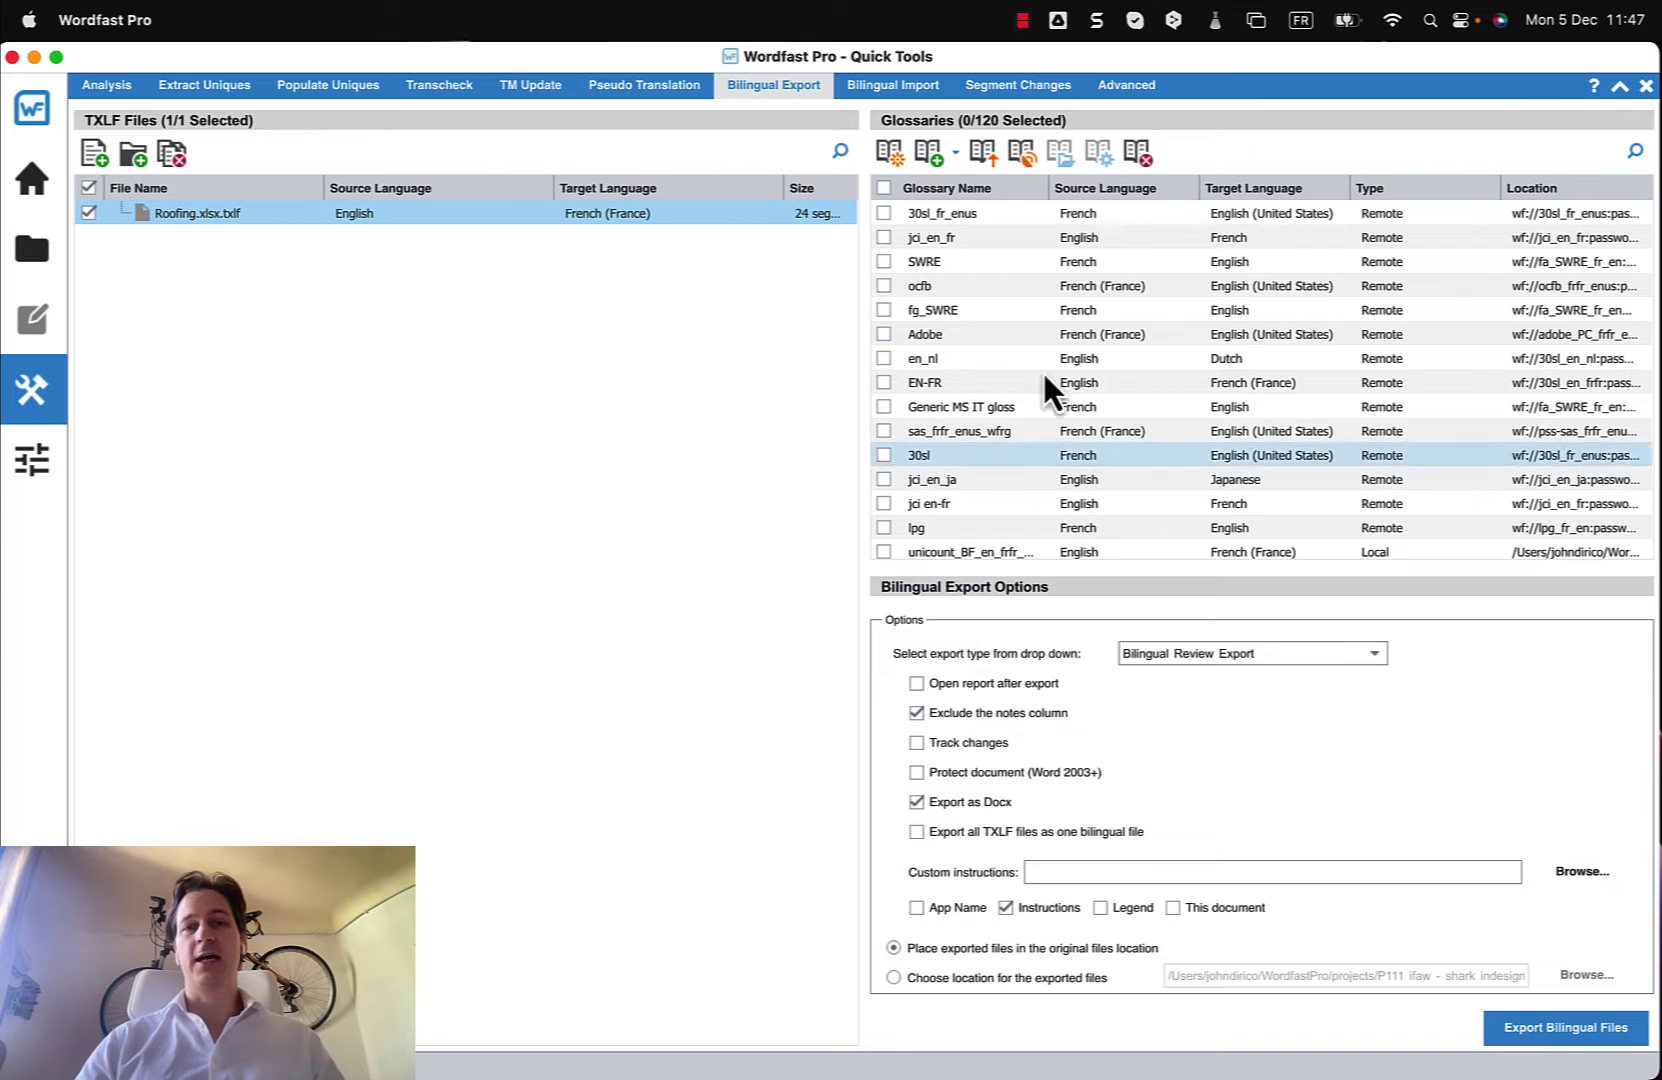
{"action": "scroll", "coordinate": [986, 431], "scroll_direction": "down", "scroll_amount": 1}
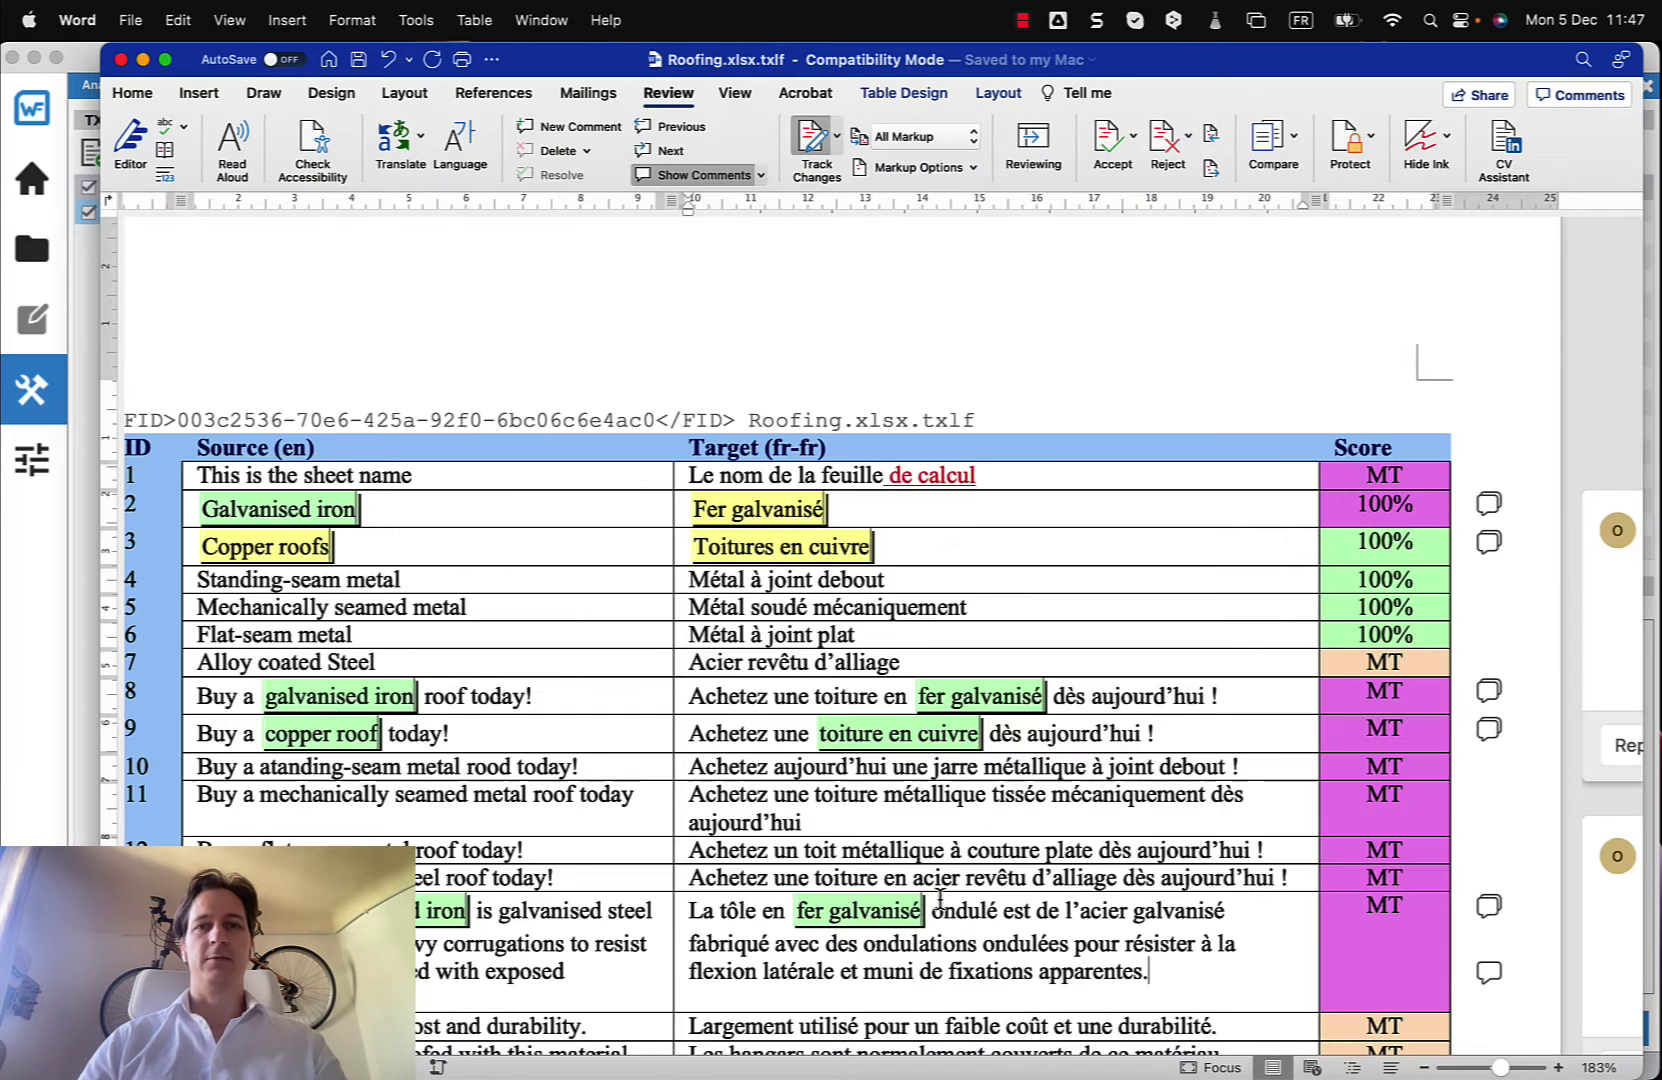
{"action": "scroll", "coordinate": [898, 775], "scroll_direction": "up", "scroll_amount": 10}
{"action": "scroll", "coordinate": [900, 778], "scroll_direction": "down", "scroll_amount": 4}
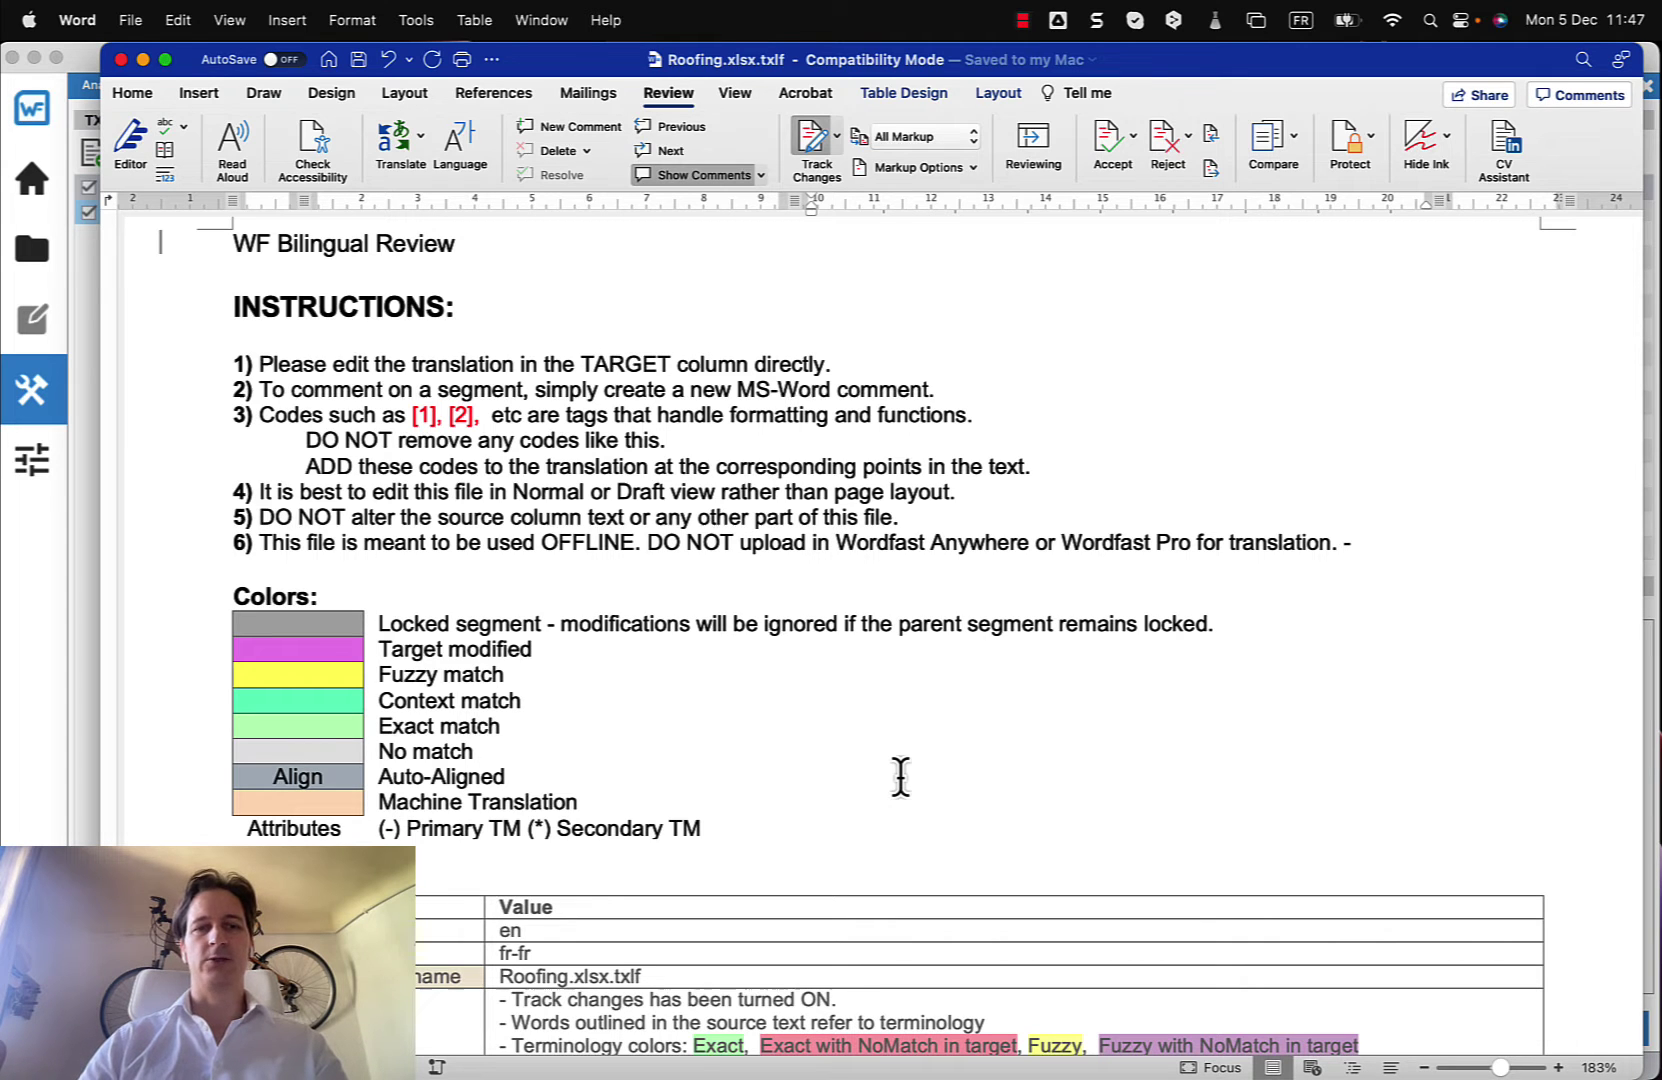
{"action": "key", "text": "super+Tab"}
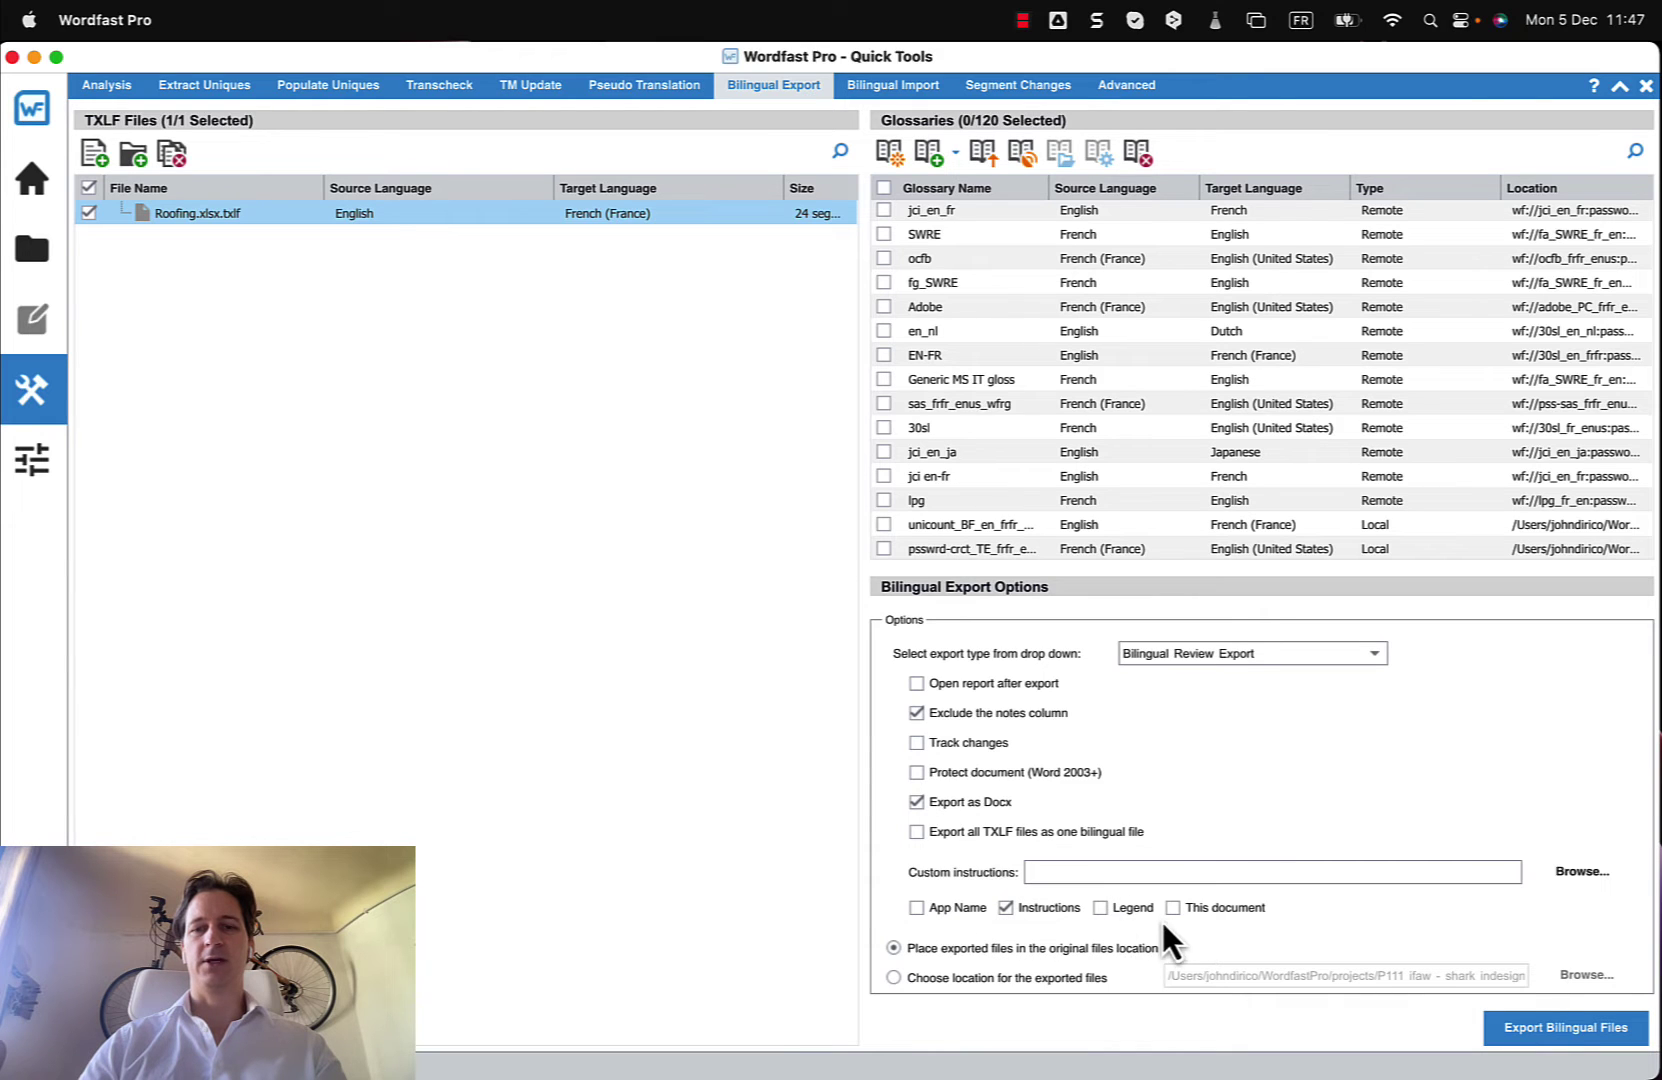
{"action": "key", "text": "super+Tab"}
{"action": "scroll", "coordinate": [1105, 909], "scroll_direction": "down", "scroll_amount": 5}
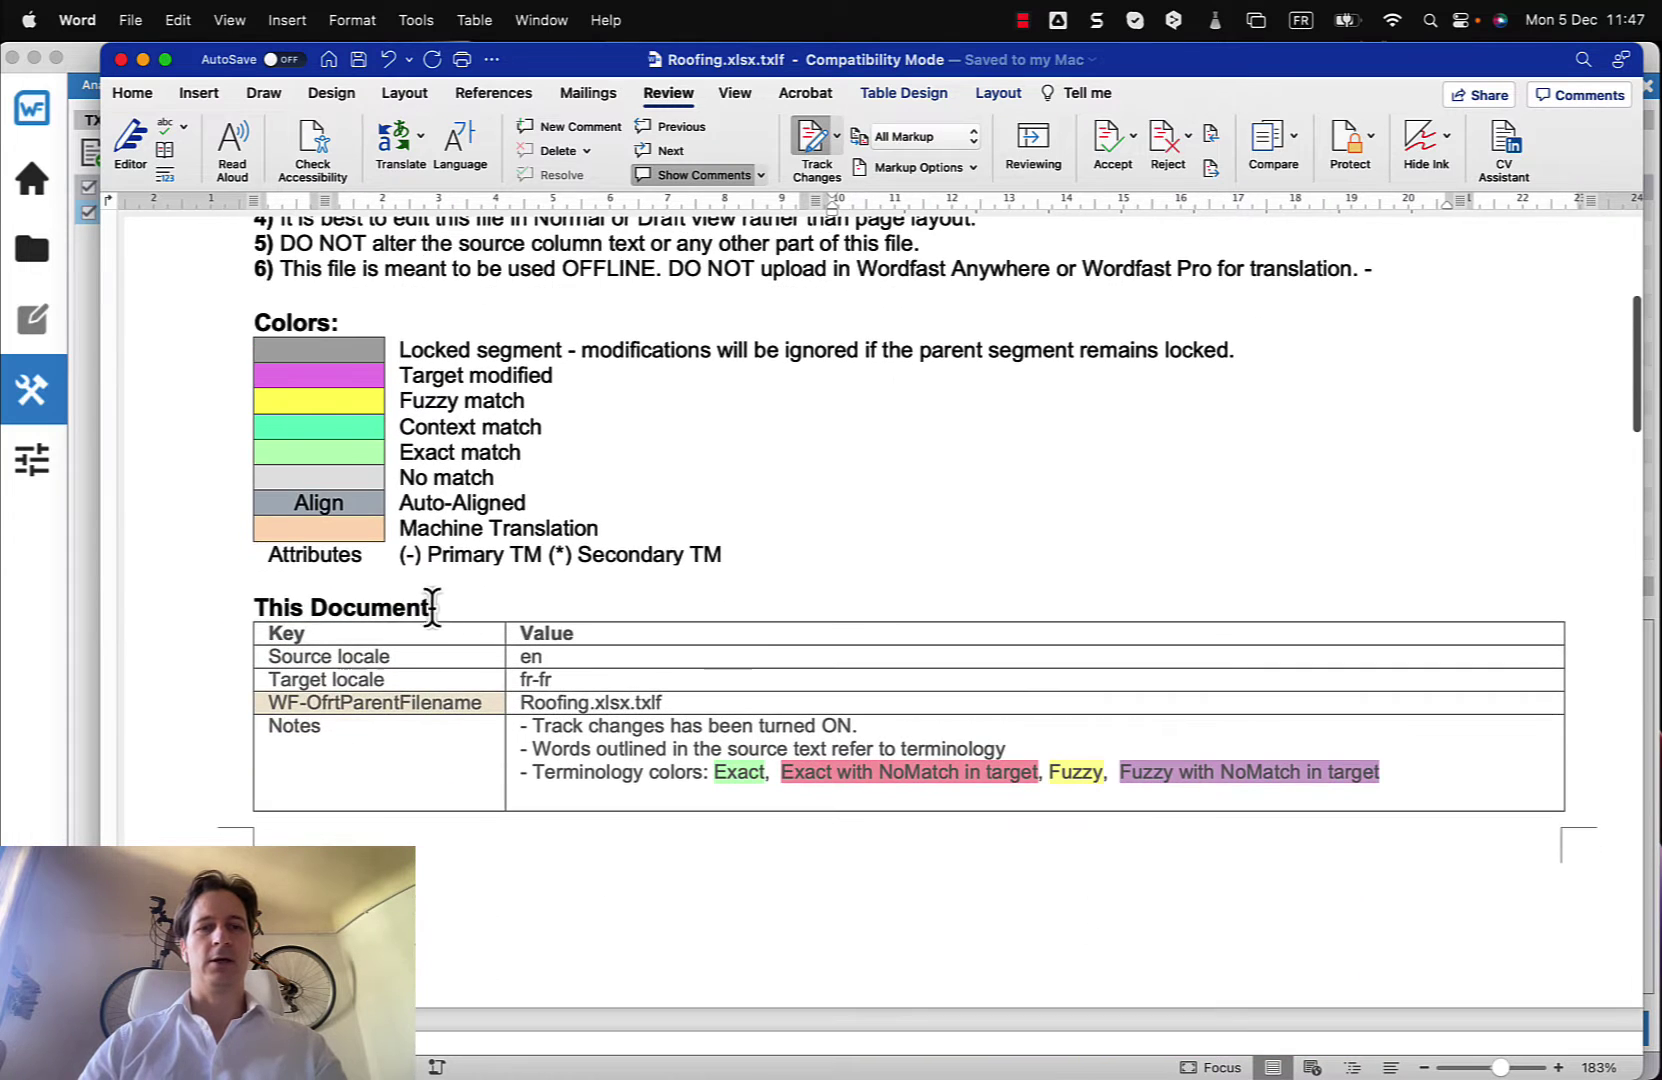
{"action": "scroll", "coordinate": [447, 680], "scroll_direction": "down", "scroll_amount": 2}
{"action": "scroll", "coordinate": [445, 680], "scroll_direction": "up", "scroll_amount": 5}
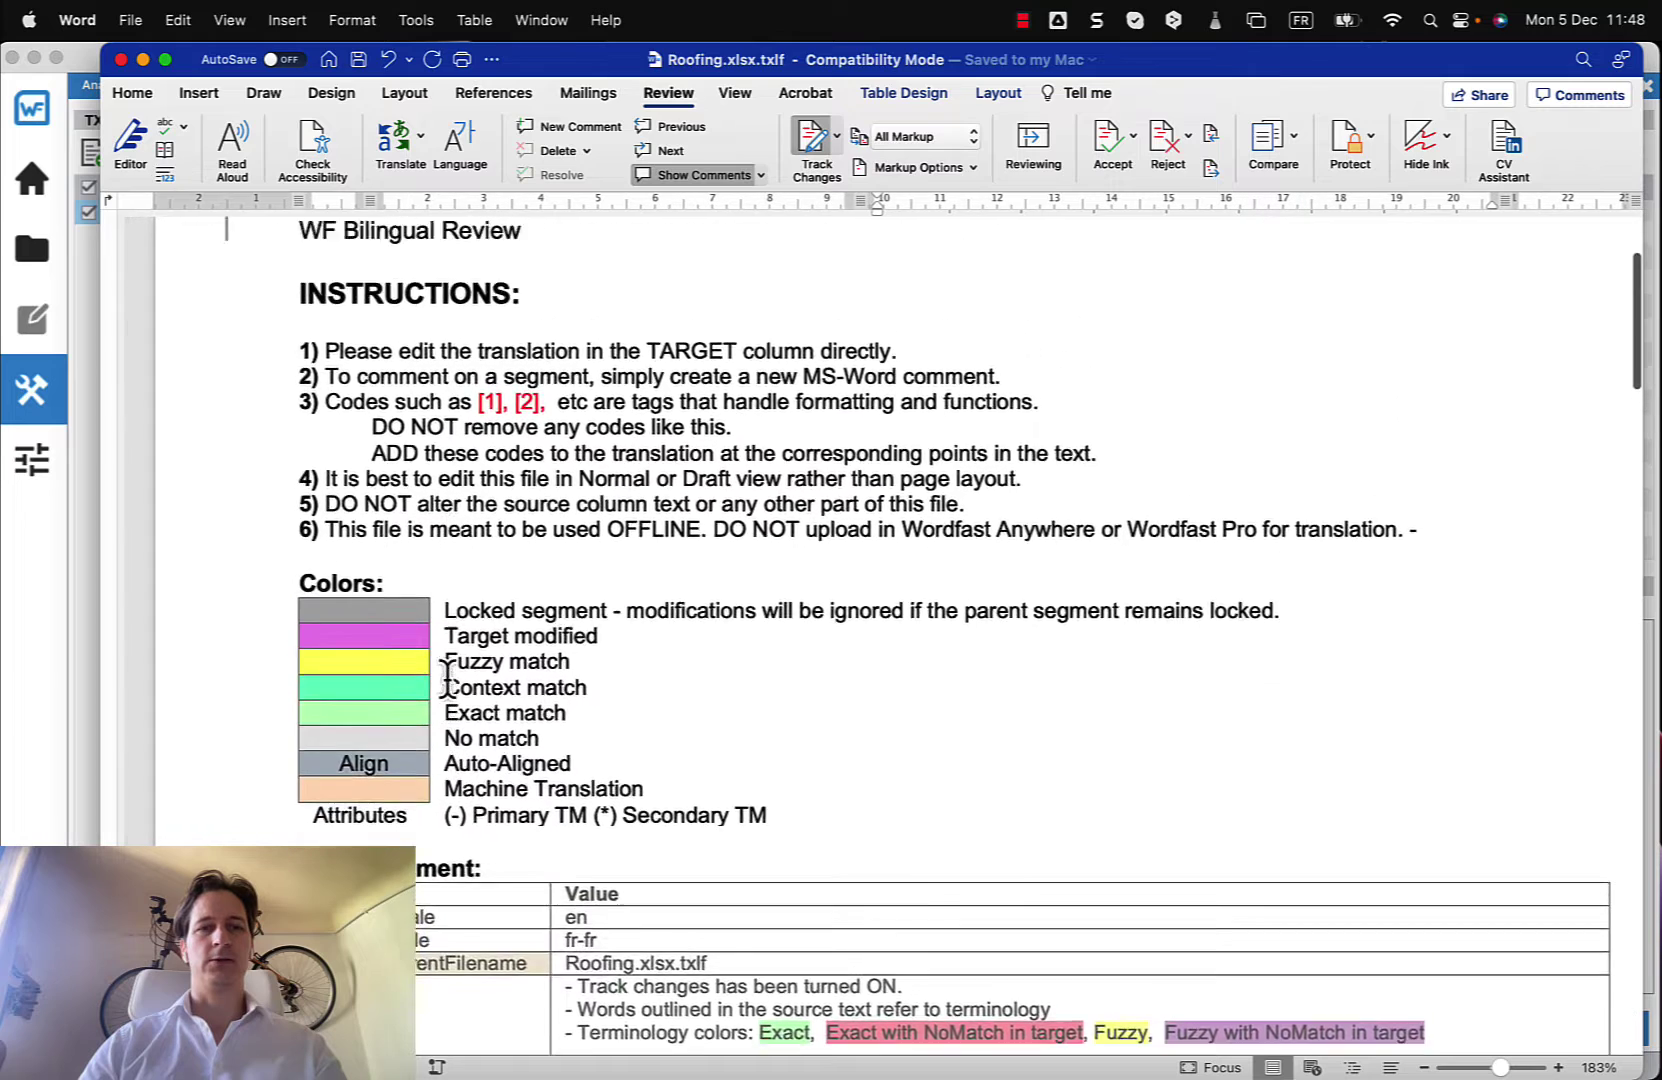
{"action": "key", "text": "super+Tab"}
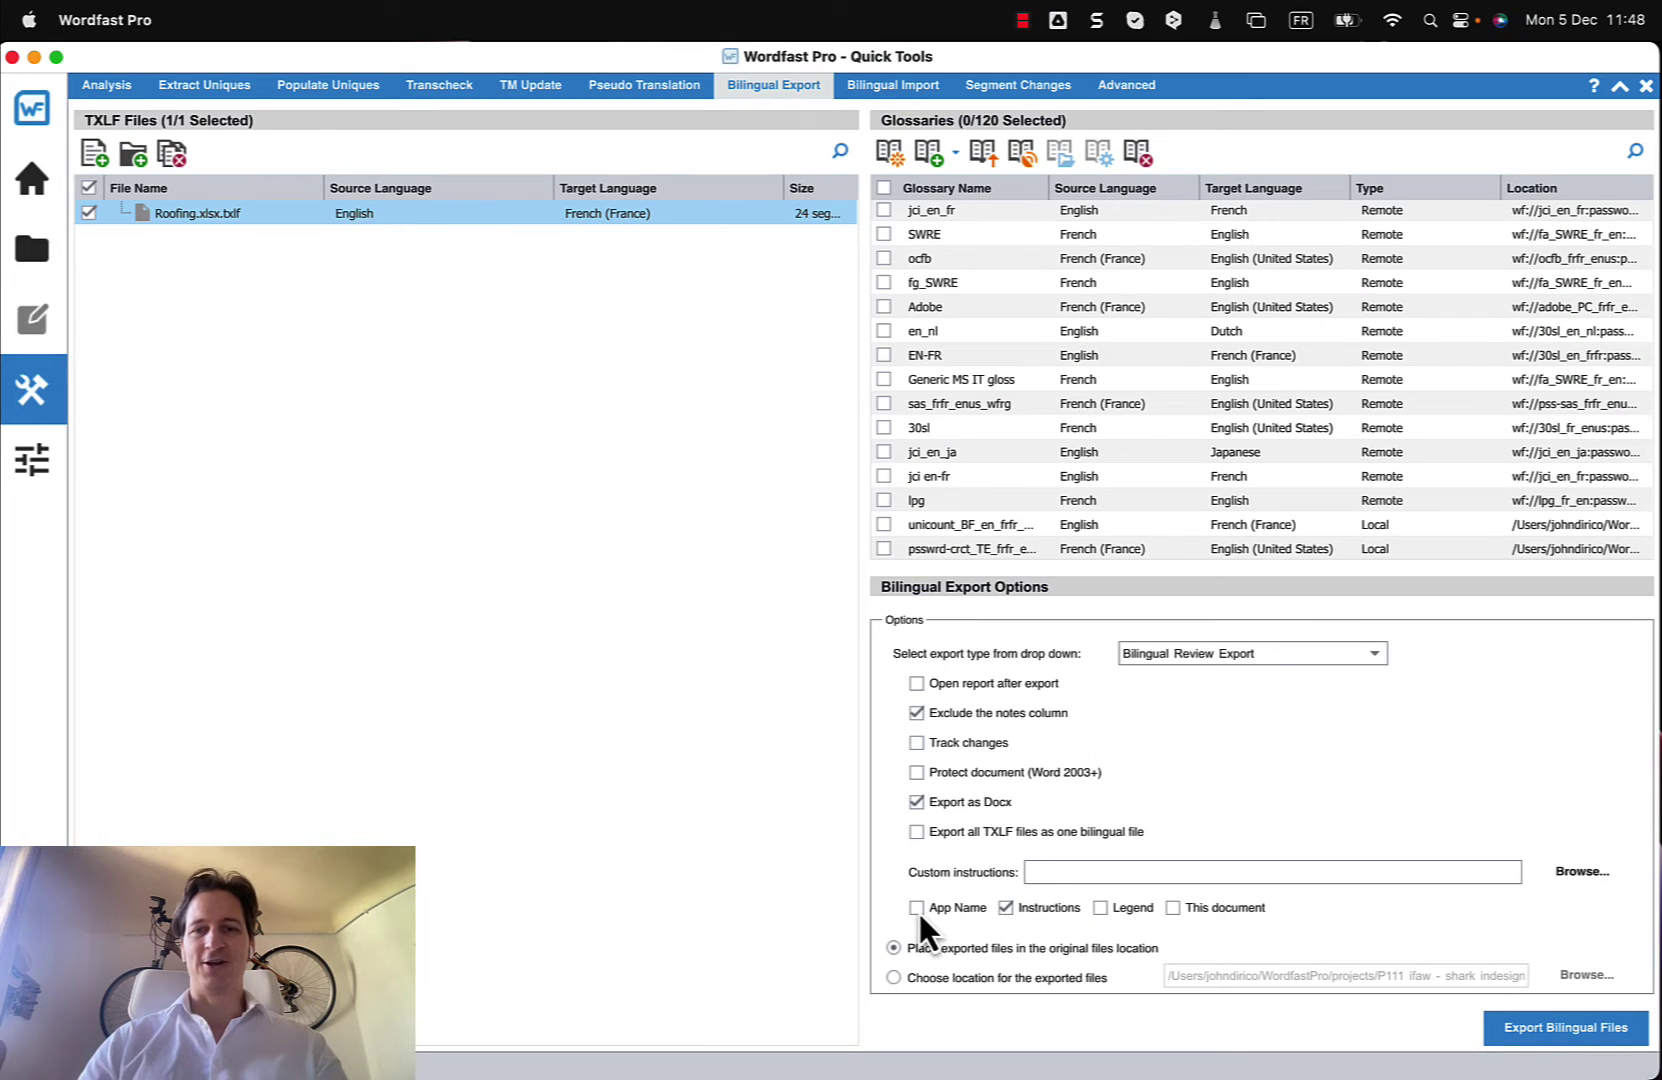
{"action": "key", "text": "super+Tab"}
{"action": "key", "text": "super+Tab"}
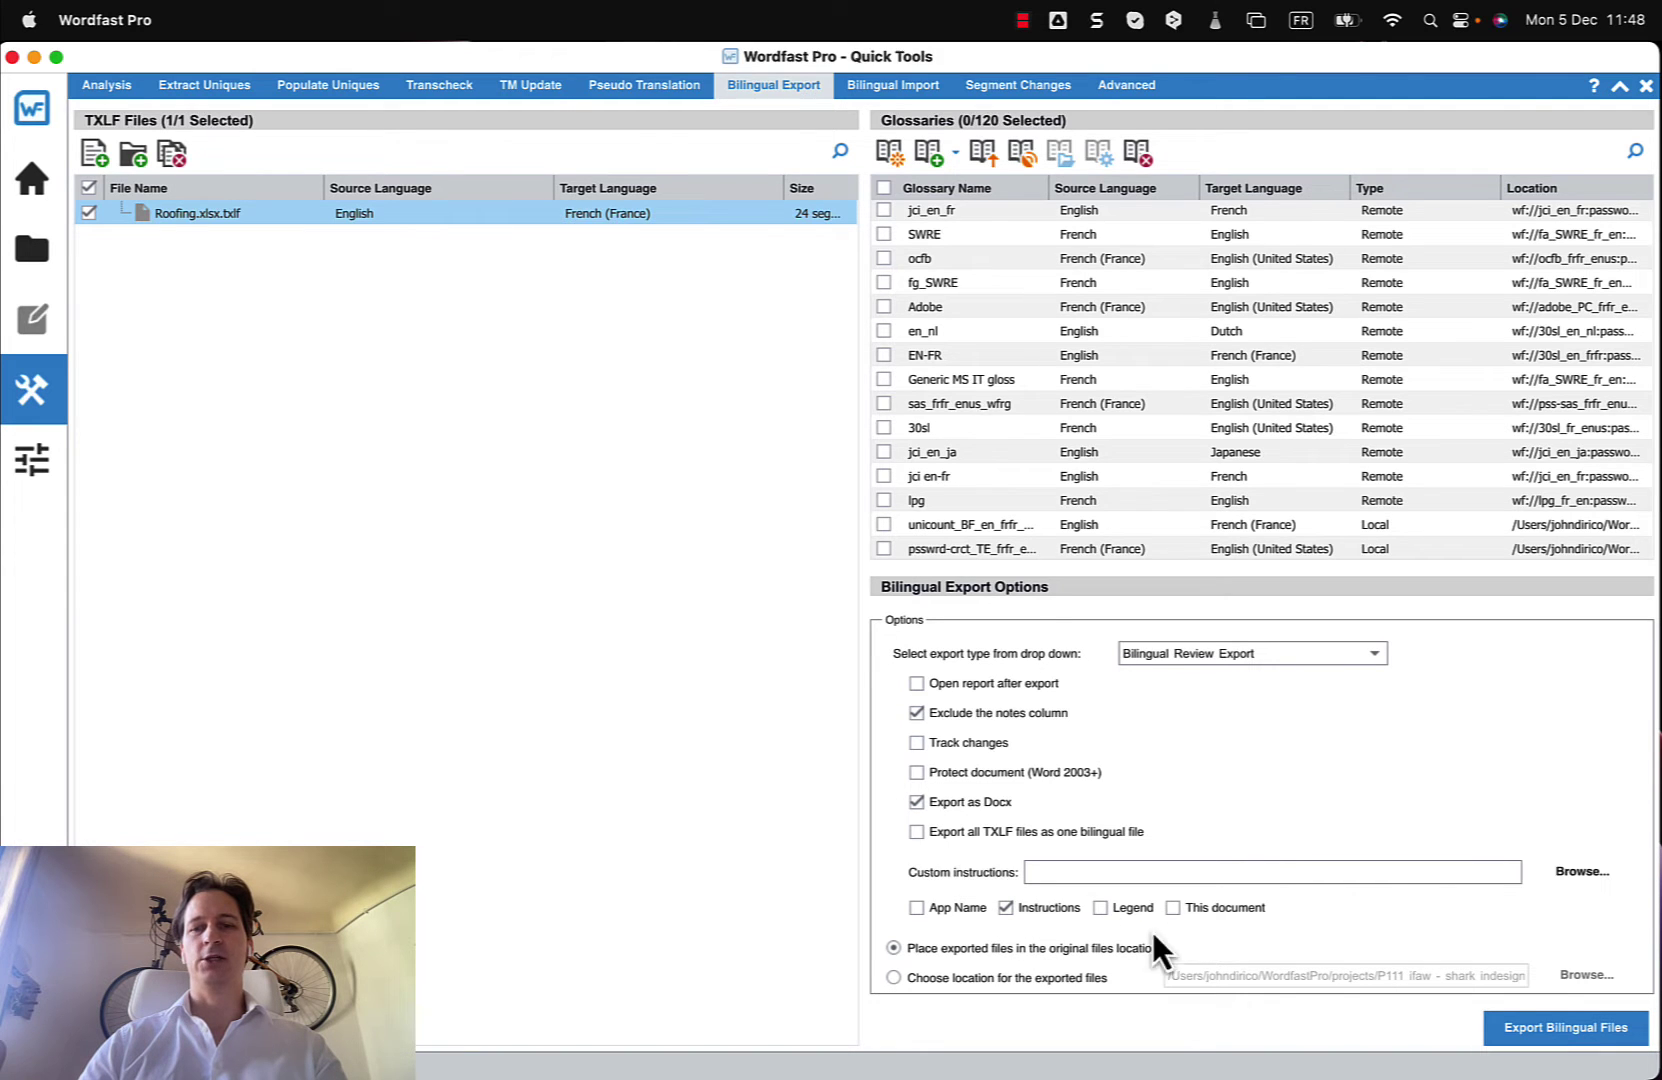
{"action": "key", "text": "super+Tab"}
{"action": "scroll", "coordinate": [760, 792], "scroll_direction": "down", "scroll_amount": 10}
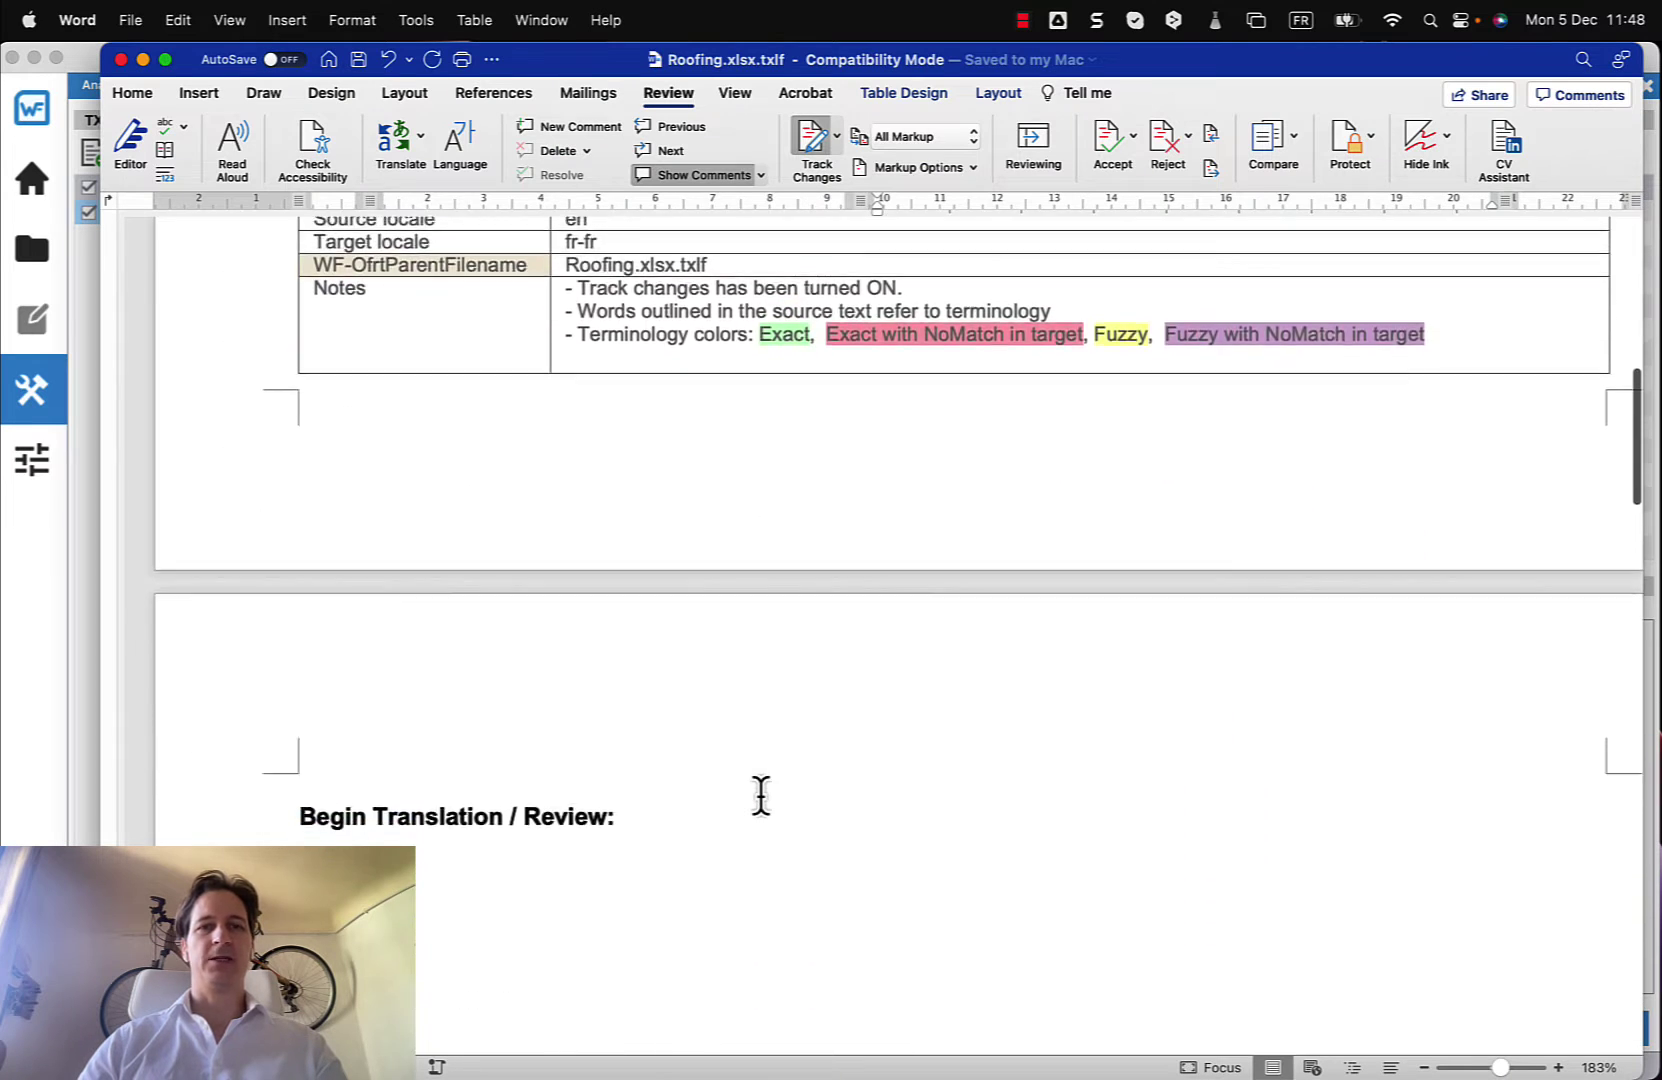
{"action": "scroll", "coordinate": [760, 792], "scroll_direction": "up", "scroll_amount": 3}
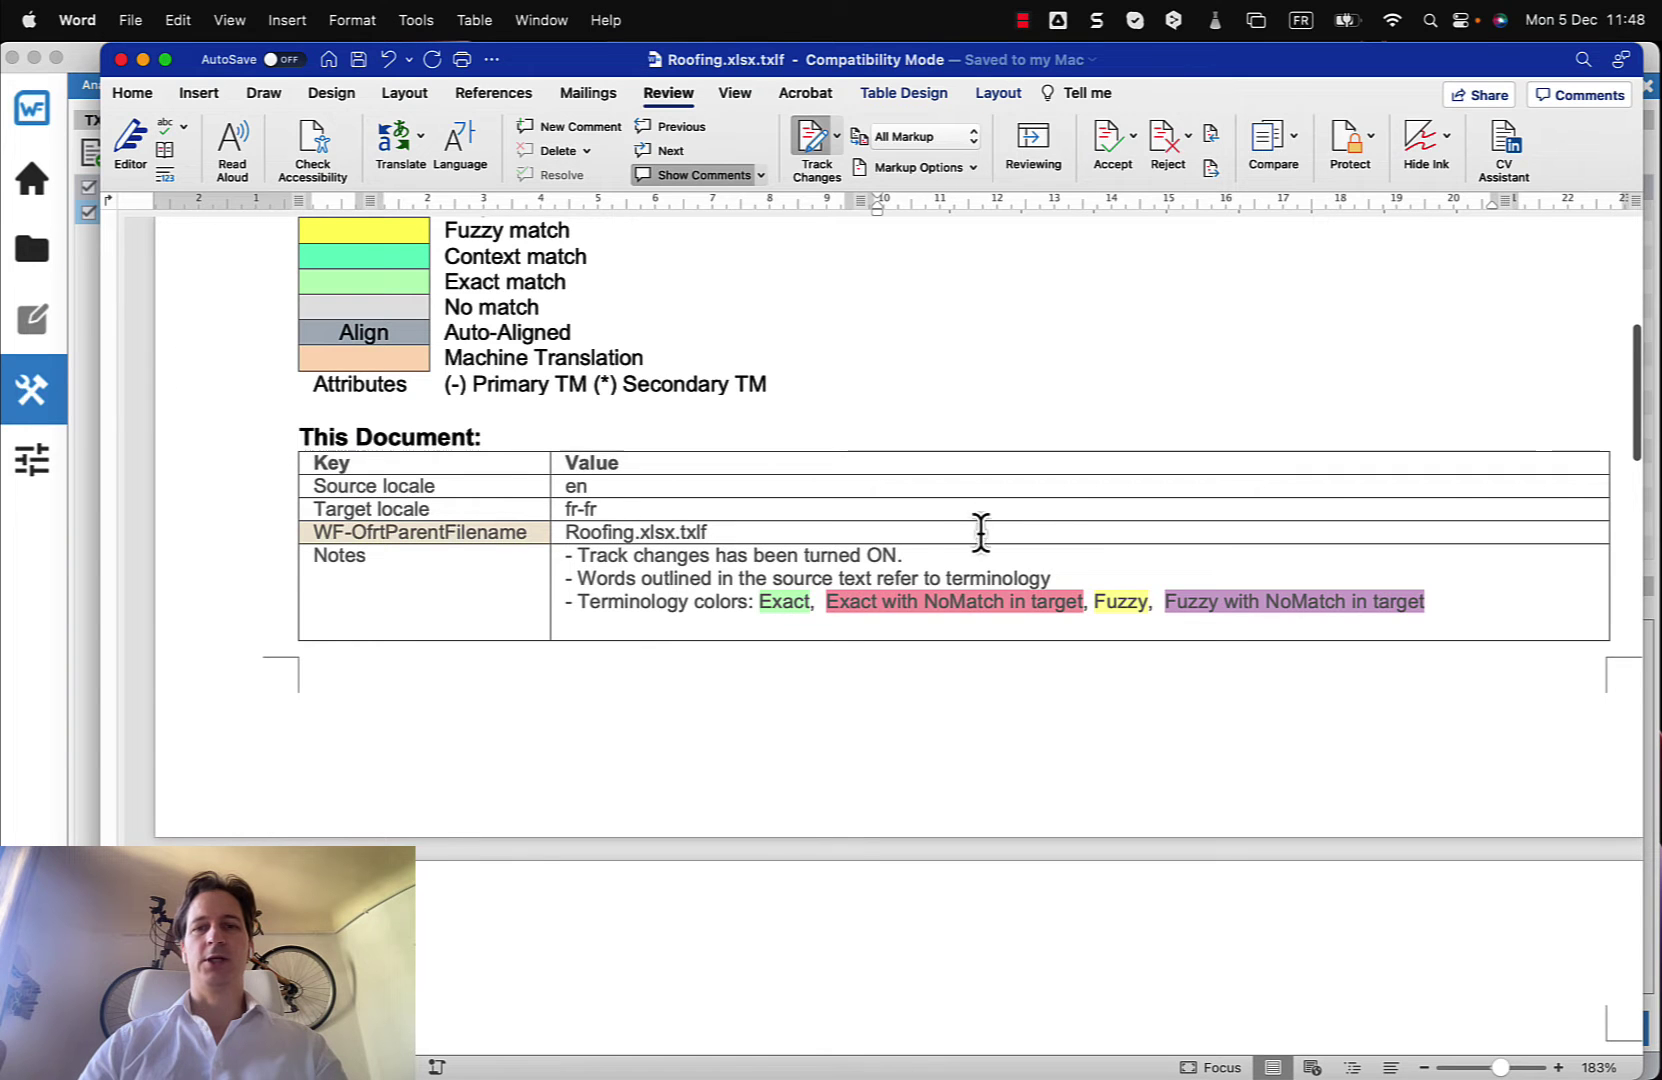
{"action": "scroll", "coordinate": [420, 432], "scroll_direction": "up", "scroll_amount": 5}
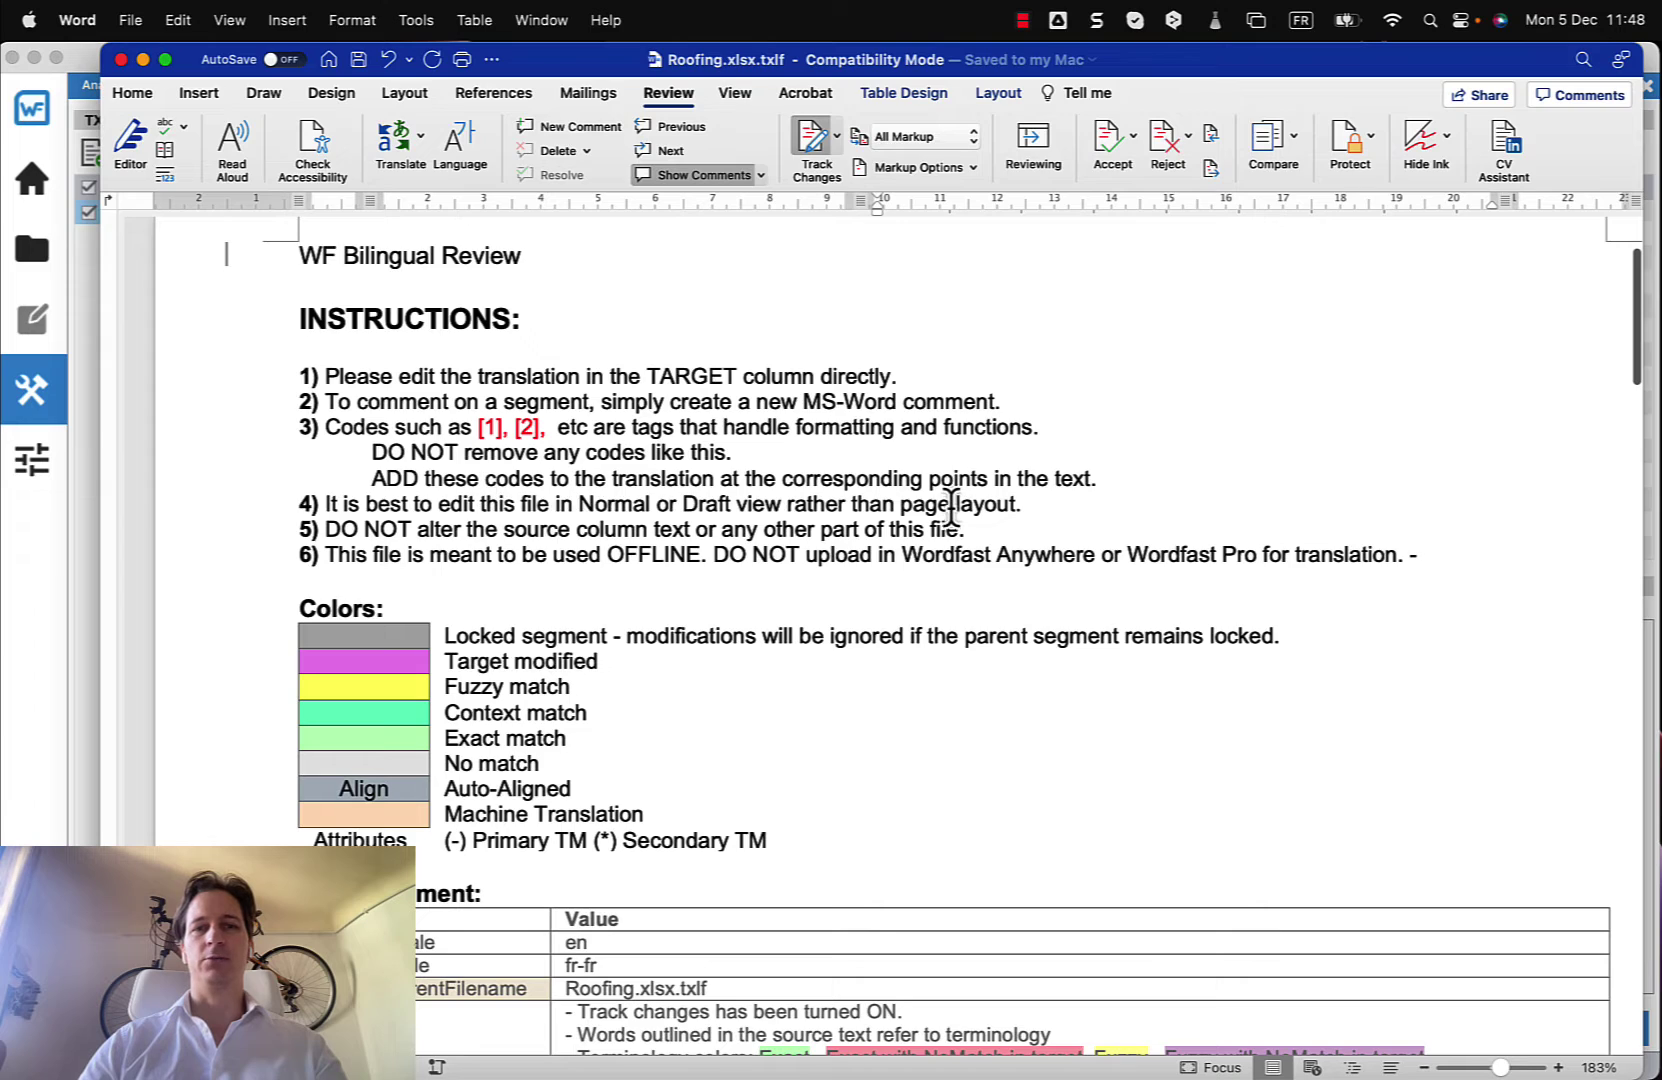
{"action": "key", "text": "super+Tab"}
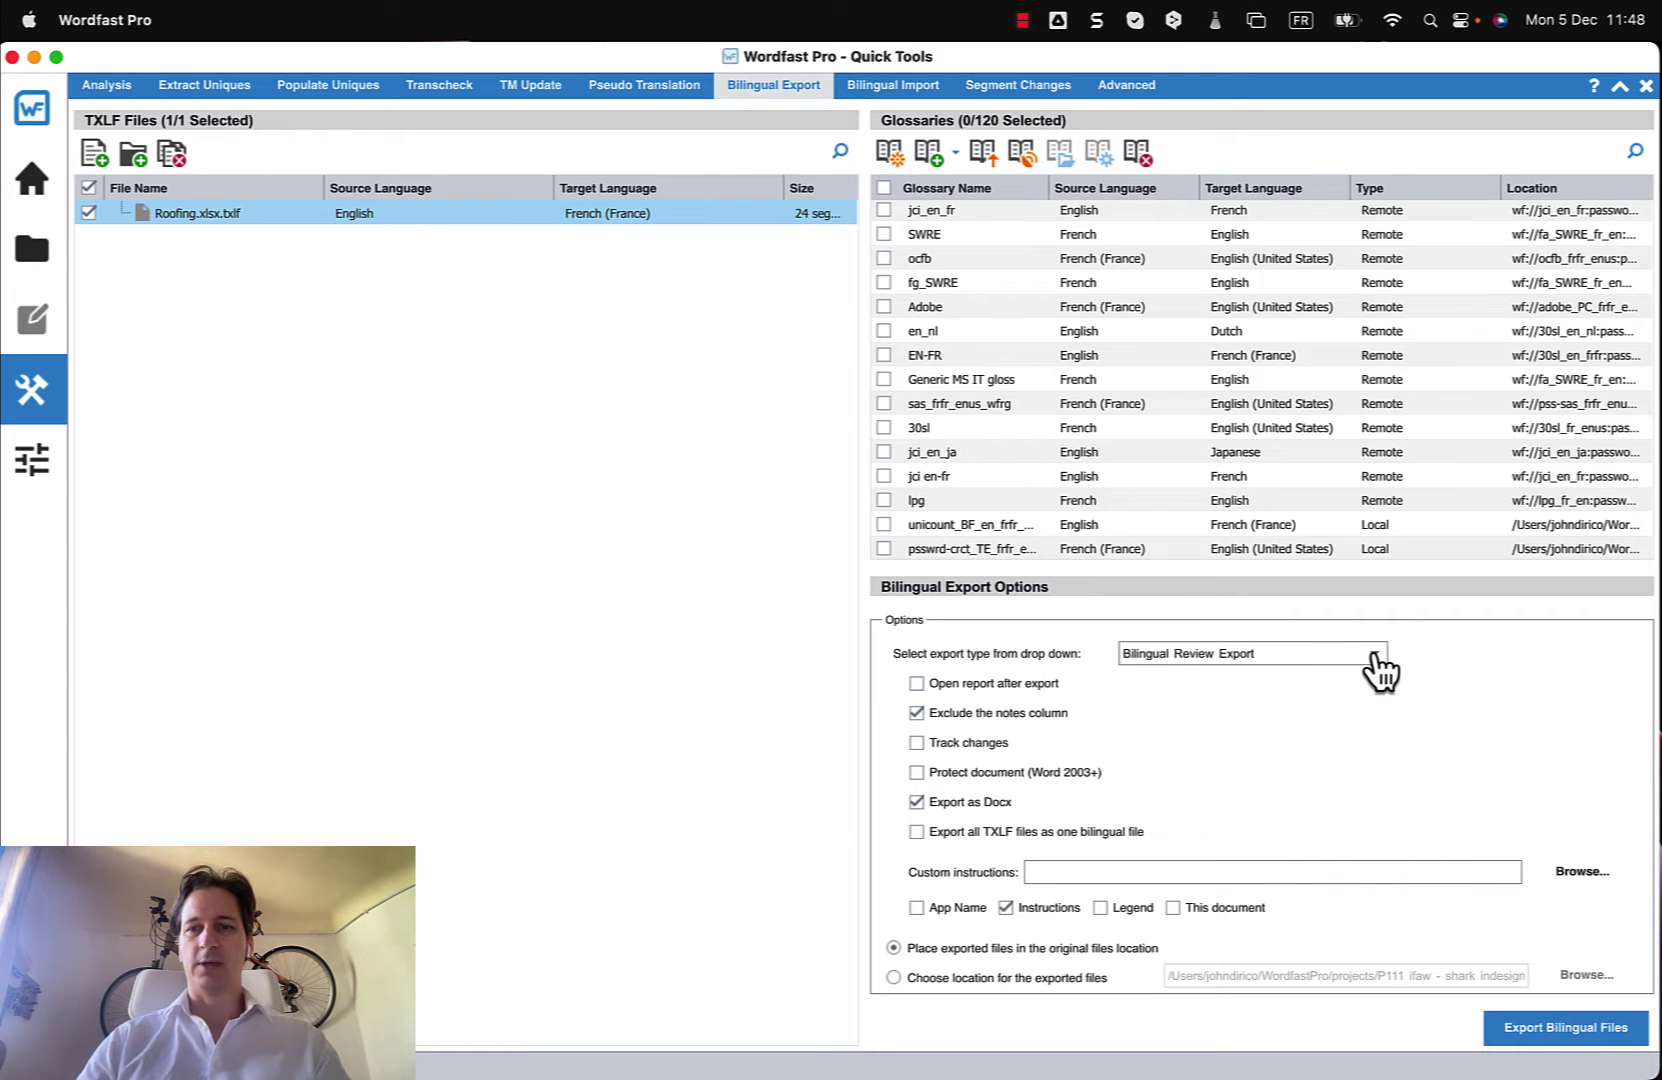
- Keep Bilingual Review Export as the type and export Roofing.xlsx.txlf.docx to the txlf folder
{"action": "left_click", "coordinate": [1374, 657]}
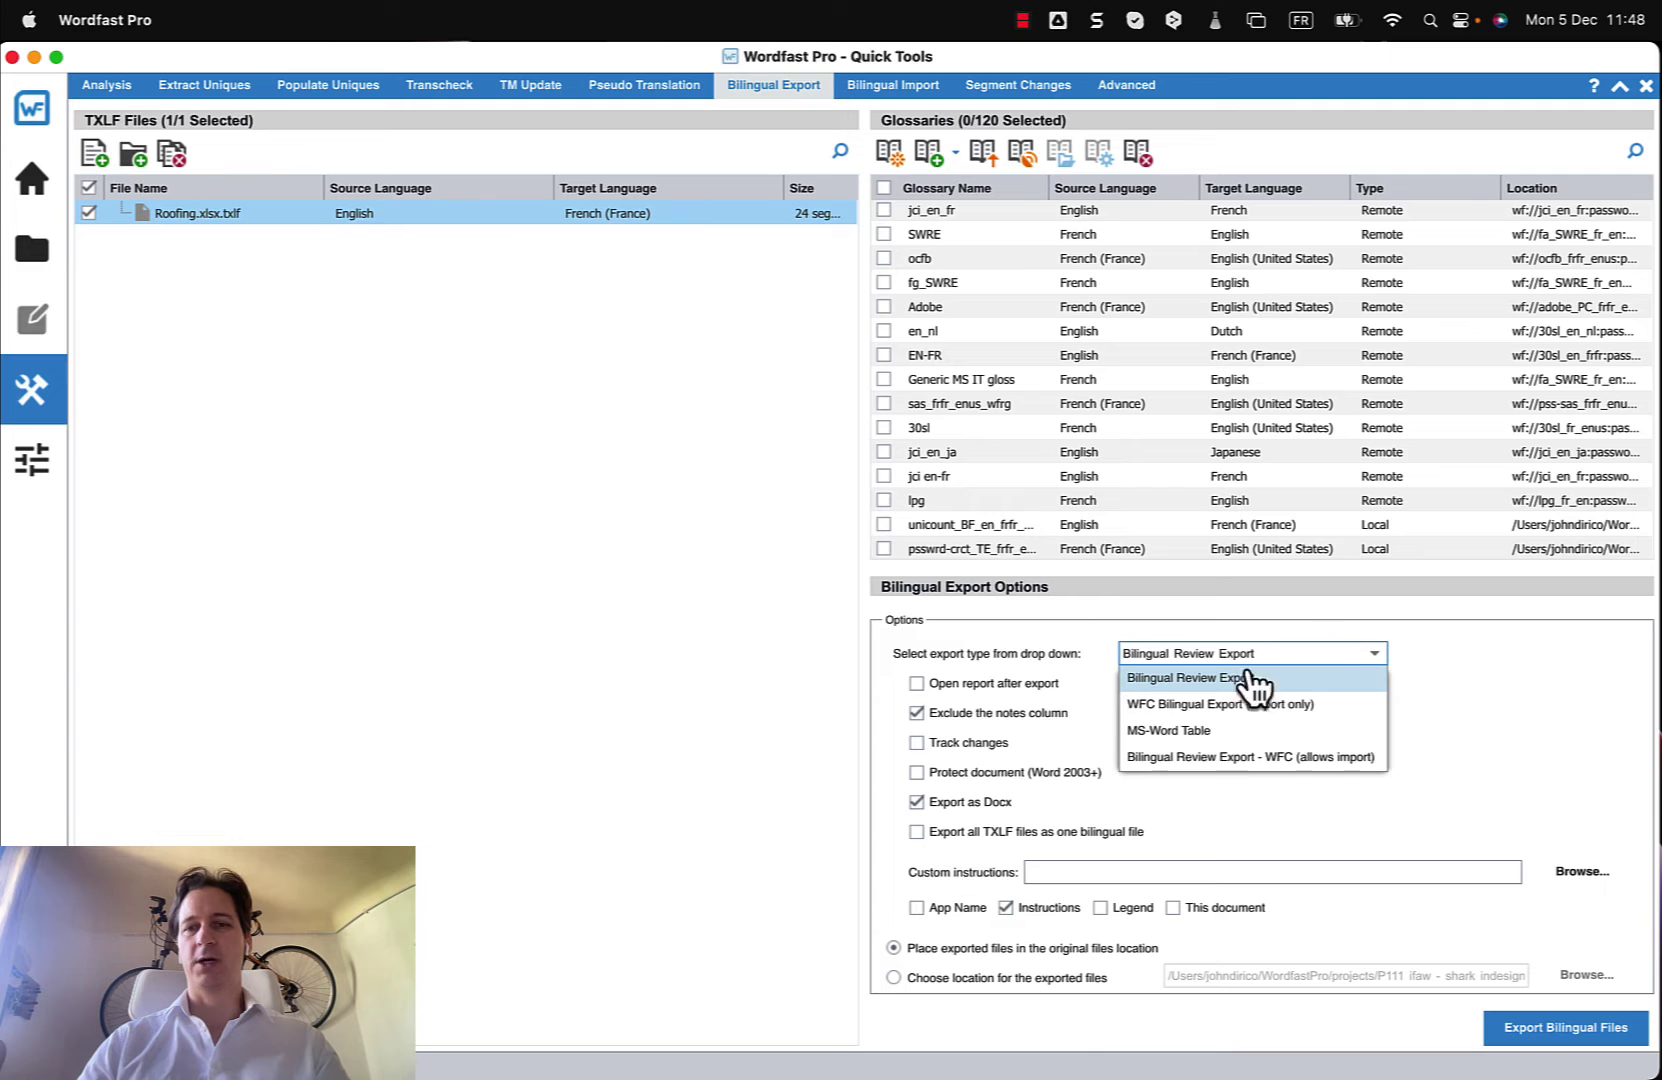
{"action": "left_click", "coordinate": [1238, 683]}
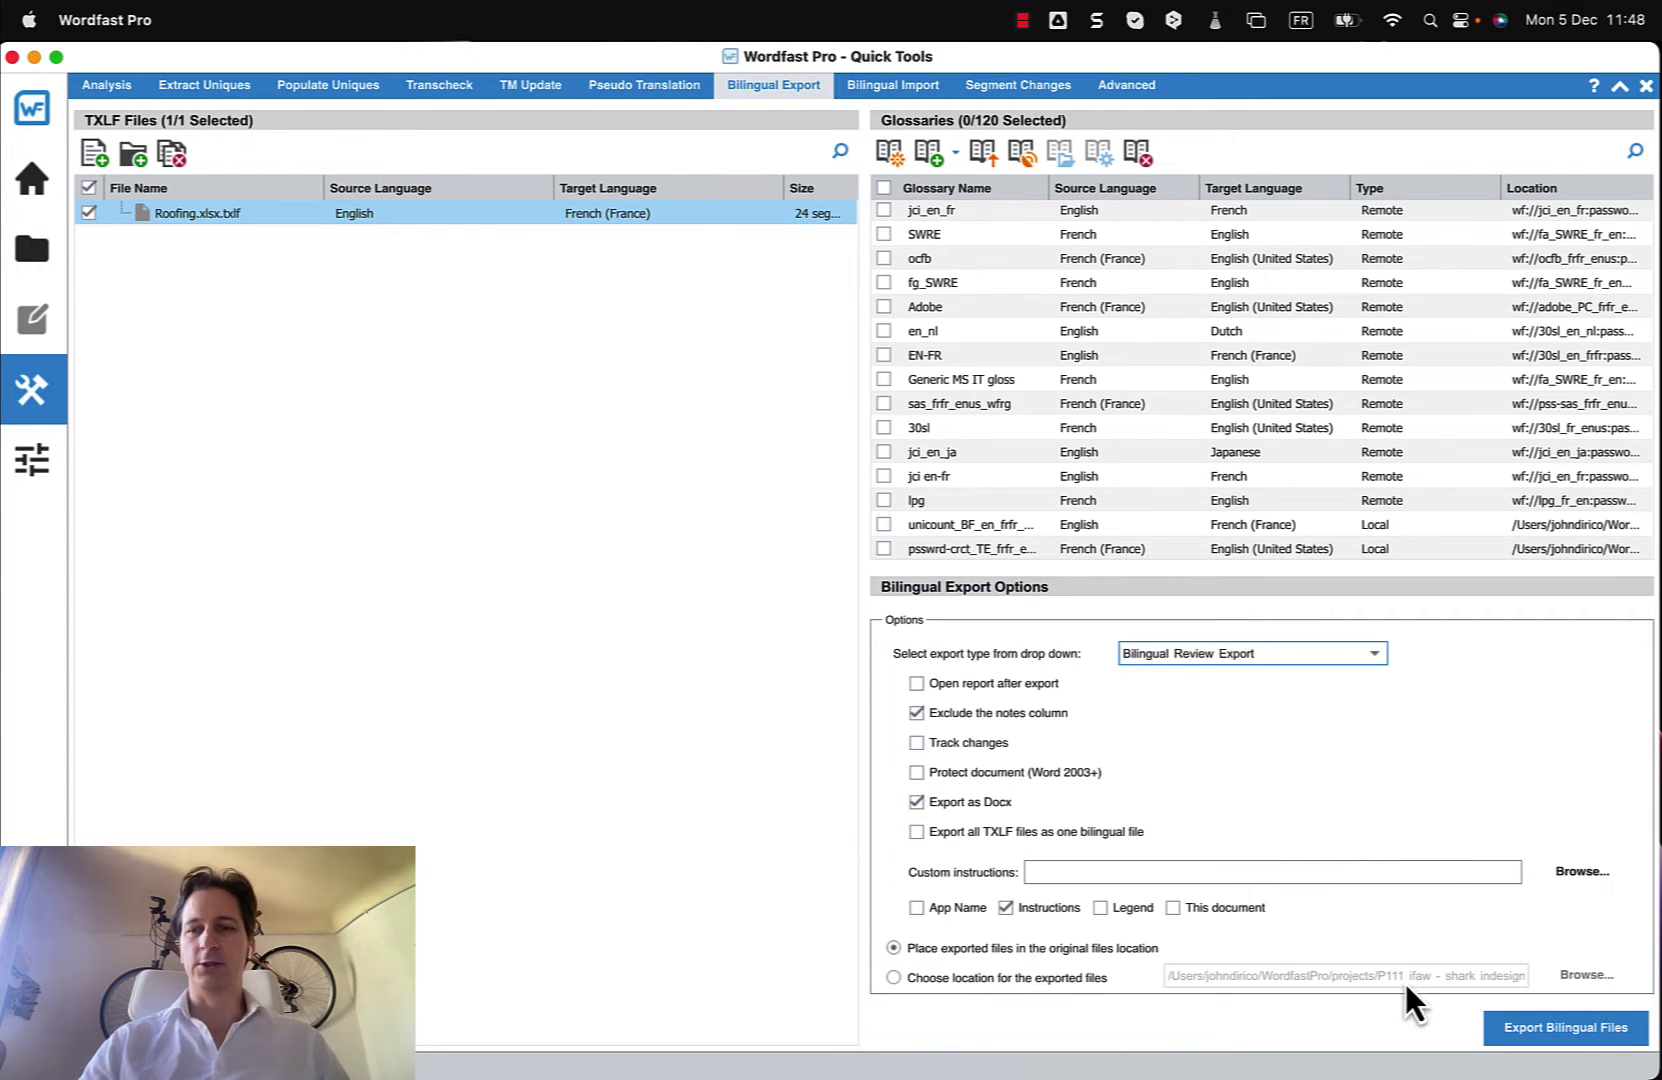
{"action": "left_click", "coordinate": [1580, 1036]}
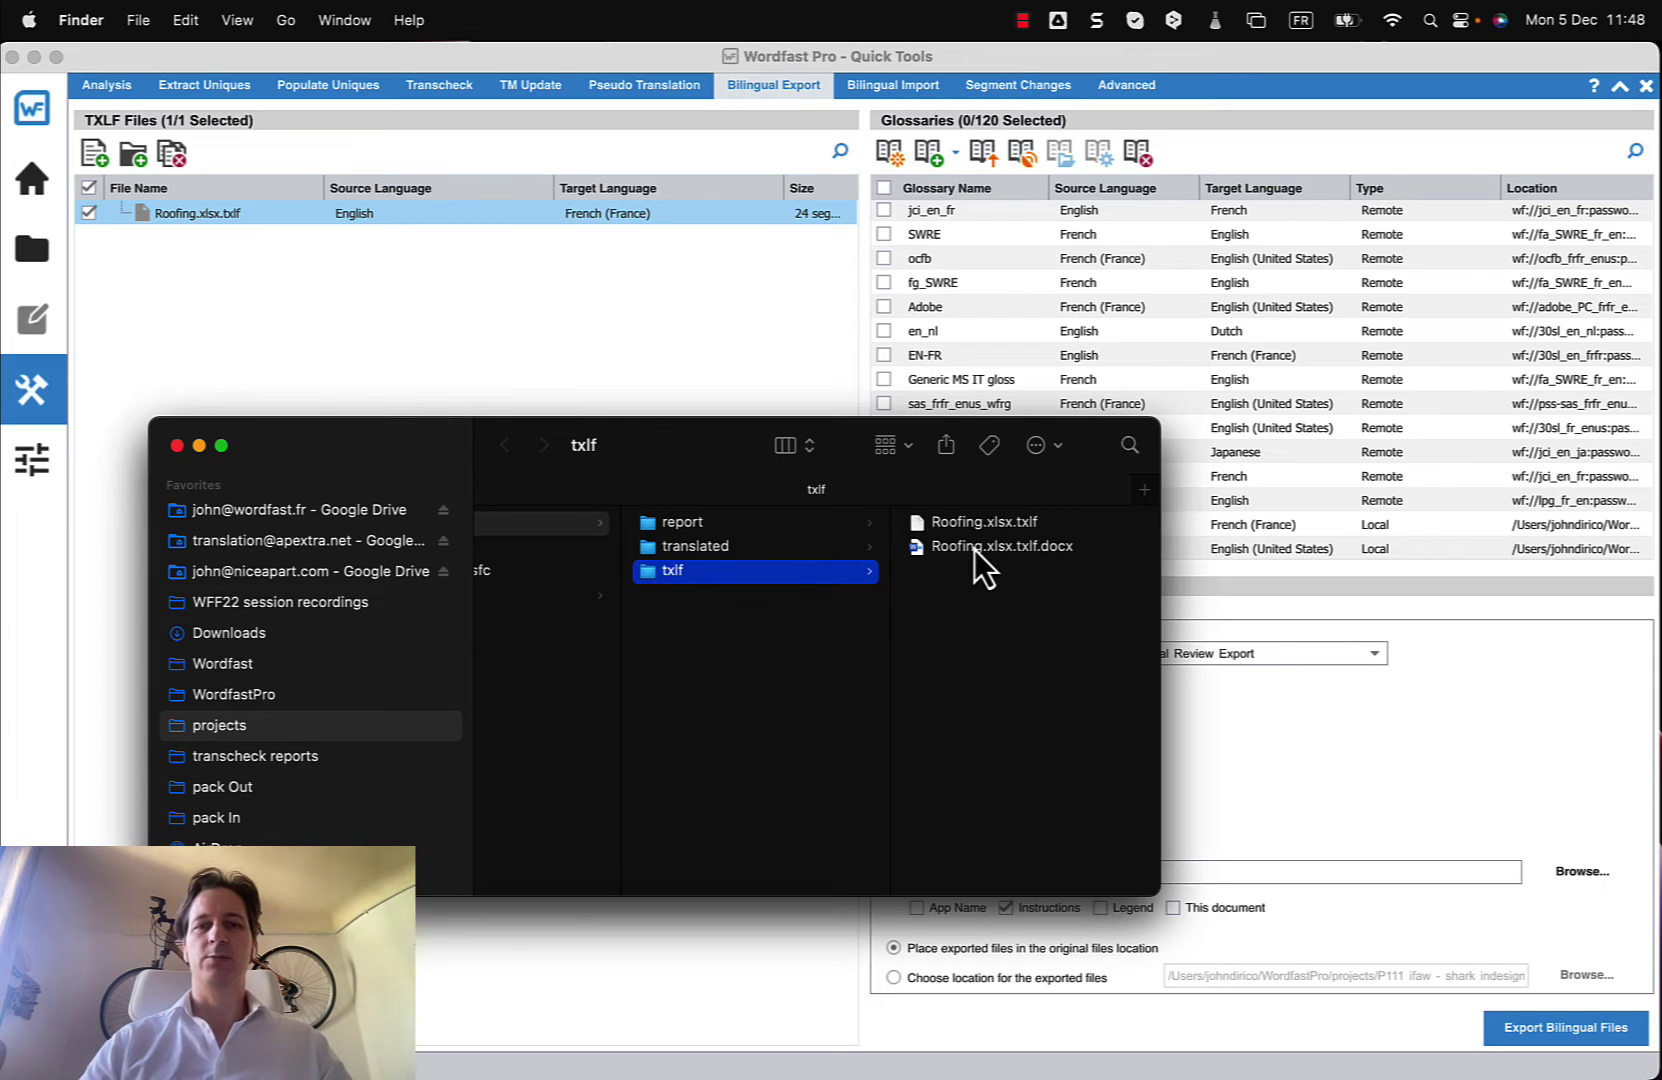
- Open the exported Roofing.xlsx.txlf.docx in Word and scroll to check the tracked 'de calcul' change
{"action": "double_click", "coordinate": [974, 549]}
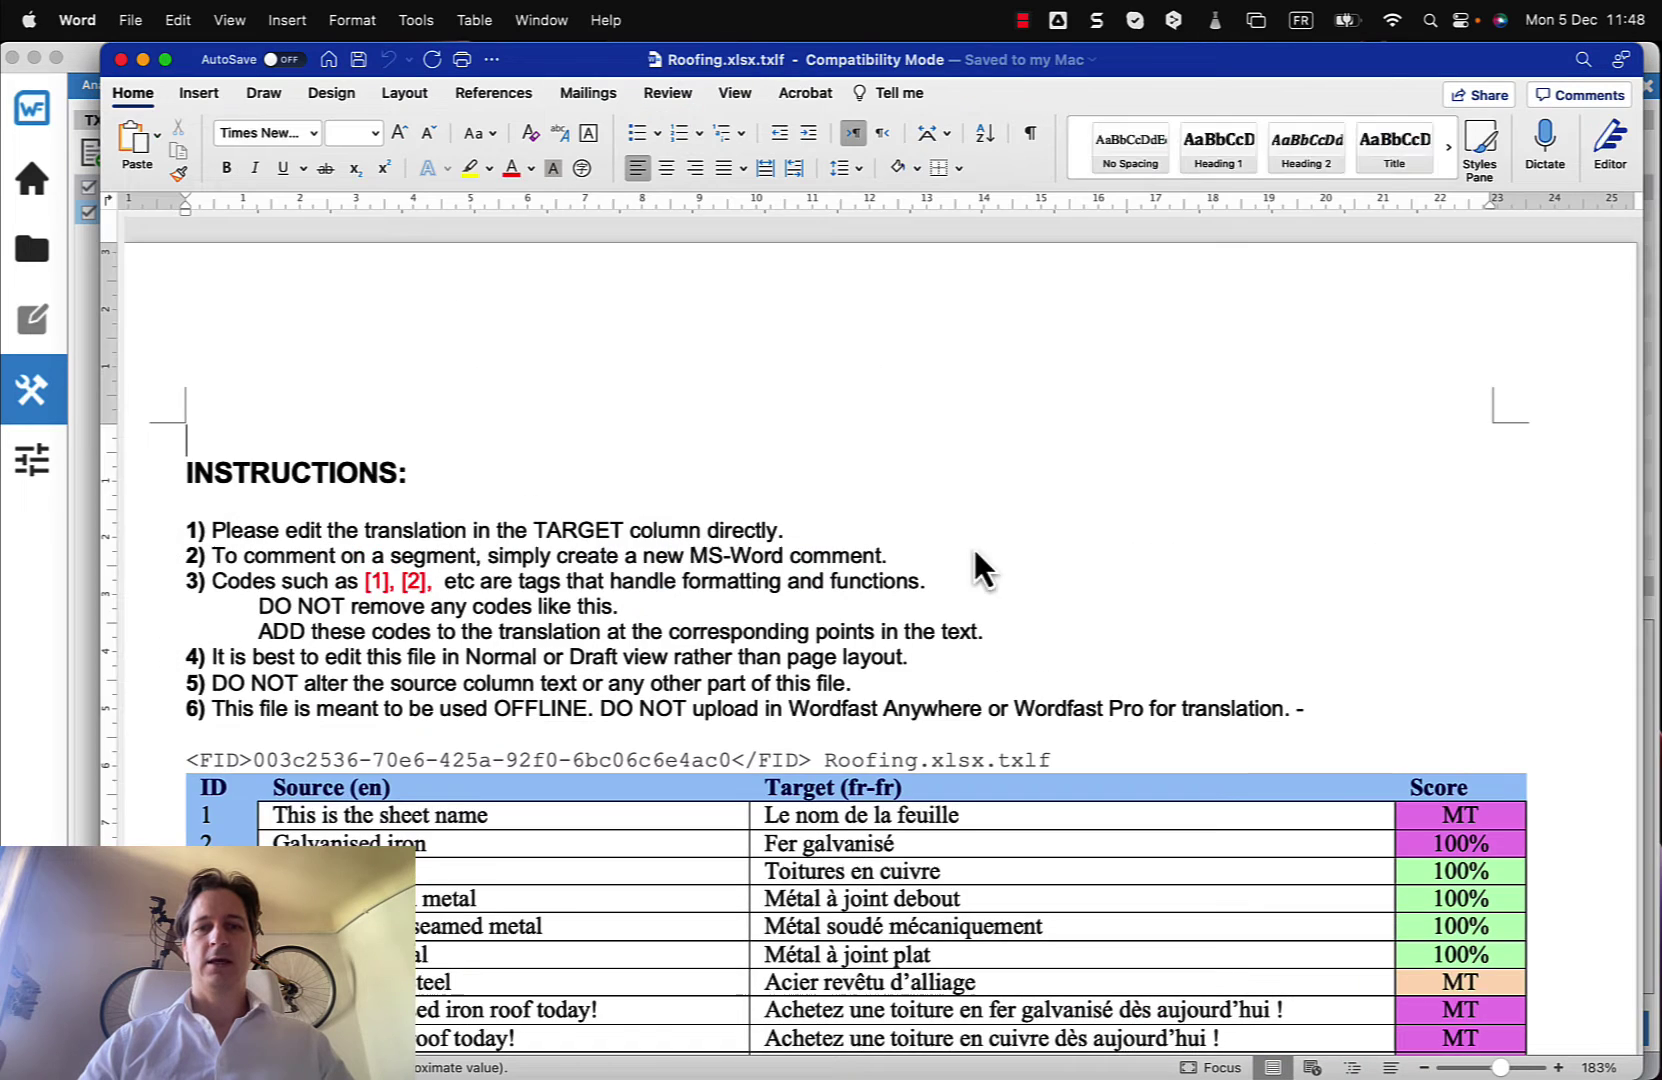
{"action": "scroll", "coordinate": [974, 549], "scroll_direction": "down", "scroll_amount": 3}
{"action": "scroll", "coordinate": [972, 549], "scroll_direction": "up", "scroll_amount": 5}
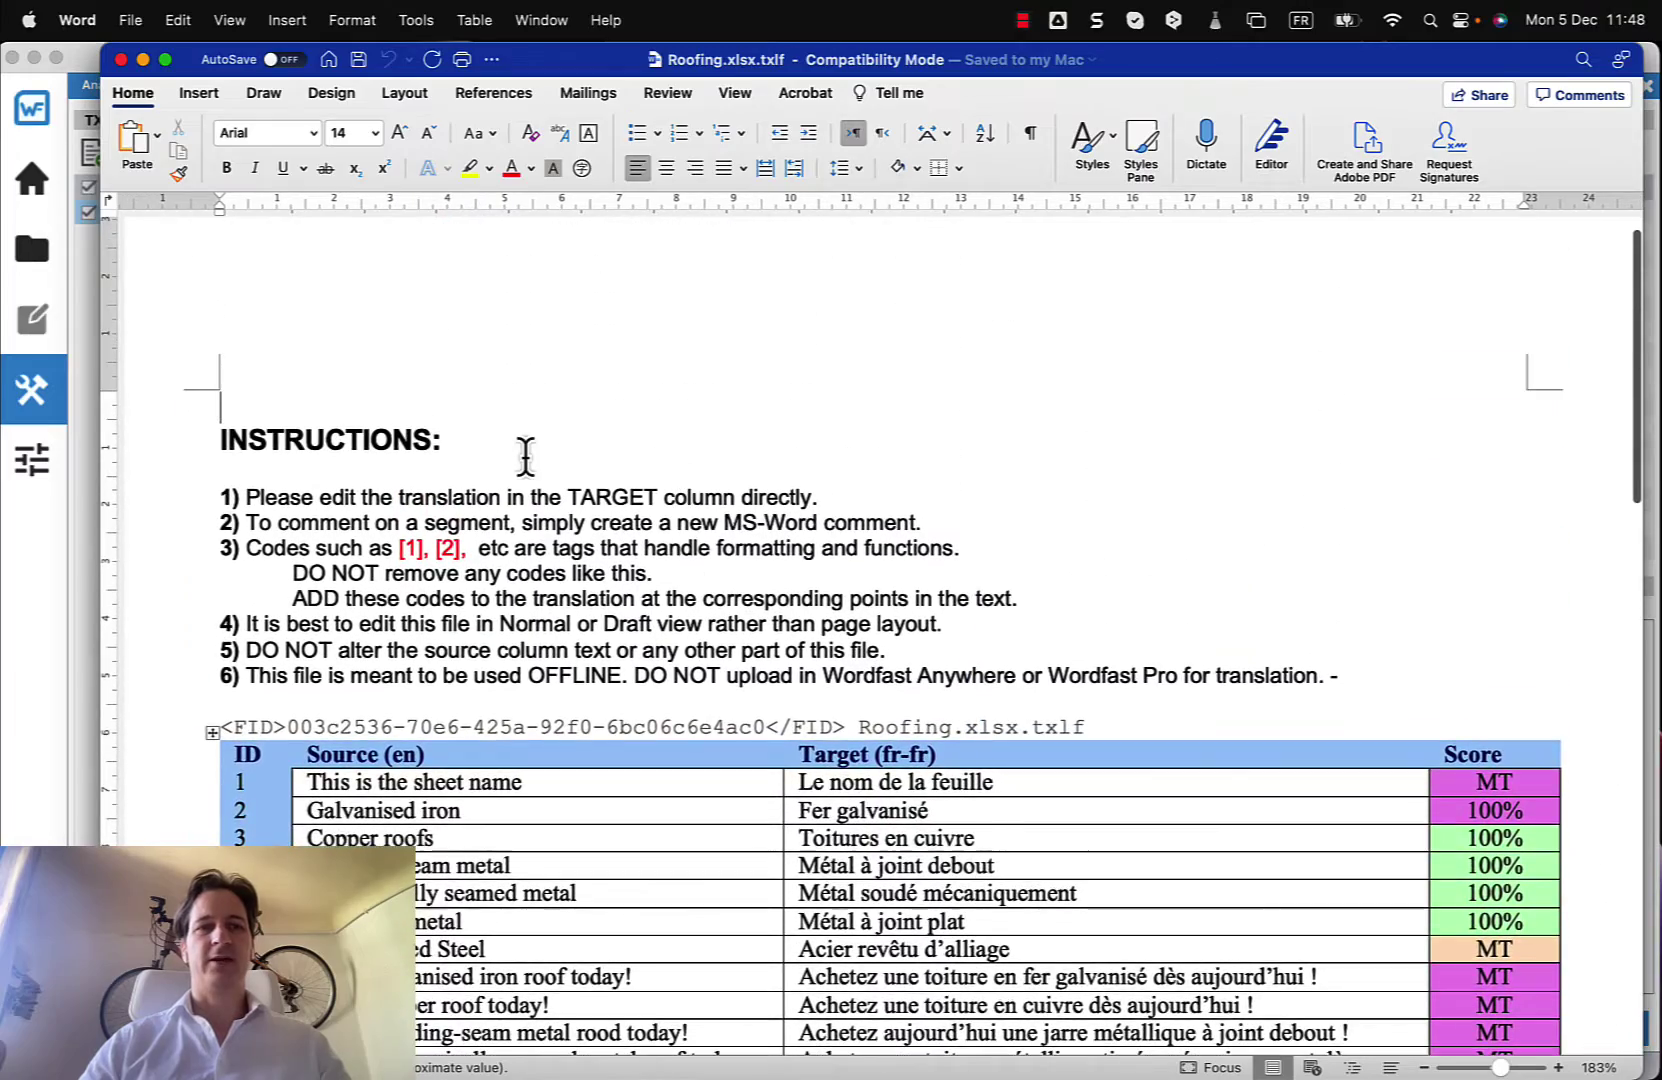
{"action": "left_click_drag", "start_coordinate": [573, 55], "coordinate": [595, 634]}
{"action": "scroll", "coordinate": [589, 460], "scroll_direction": "down", "scroll_amount": 8}
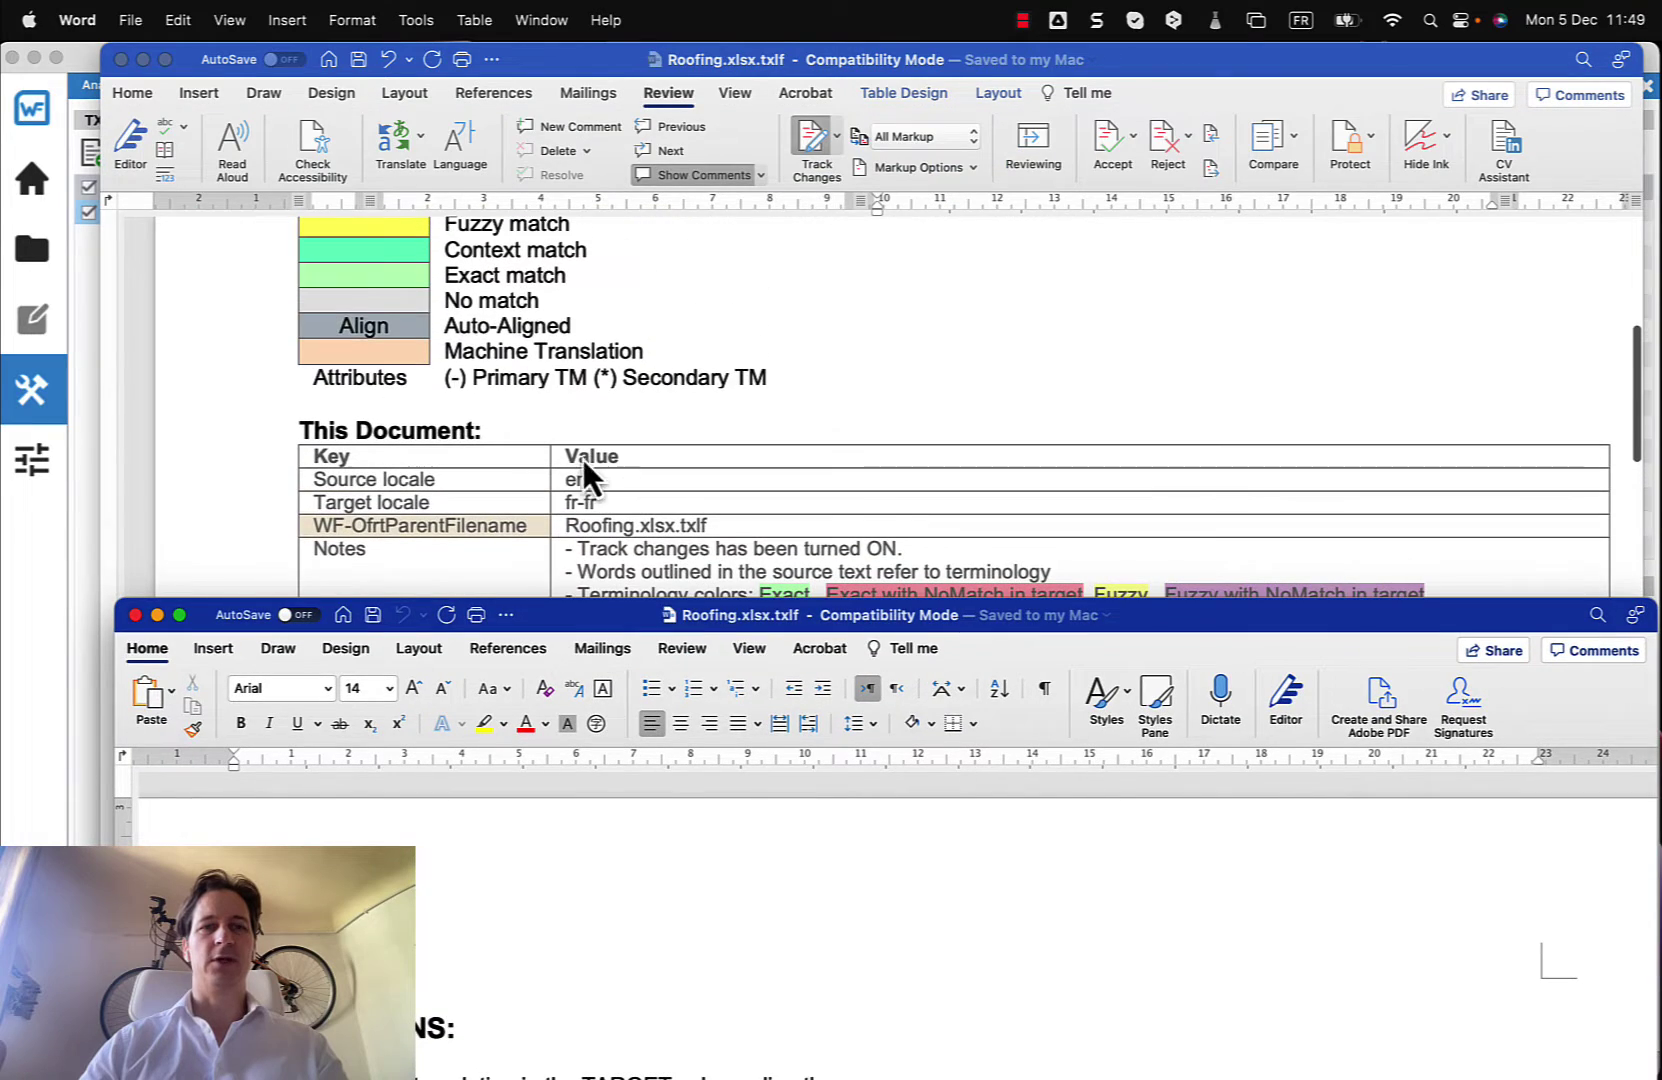
{"action": "scroll", "coordinate": [441, 445], "scroll_direction": "down", "scroll_amount": 4}
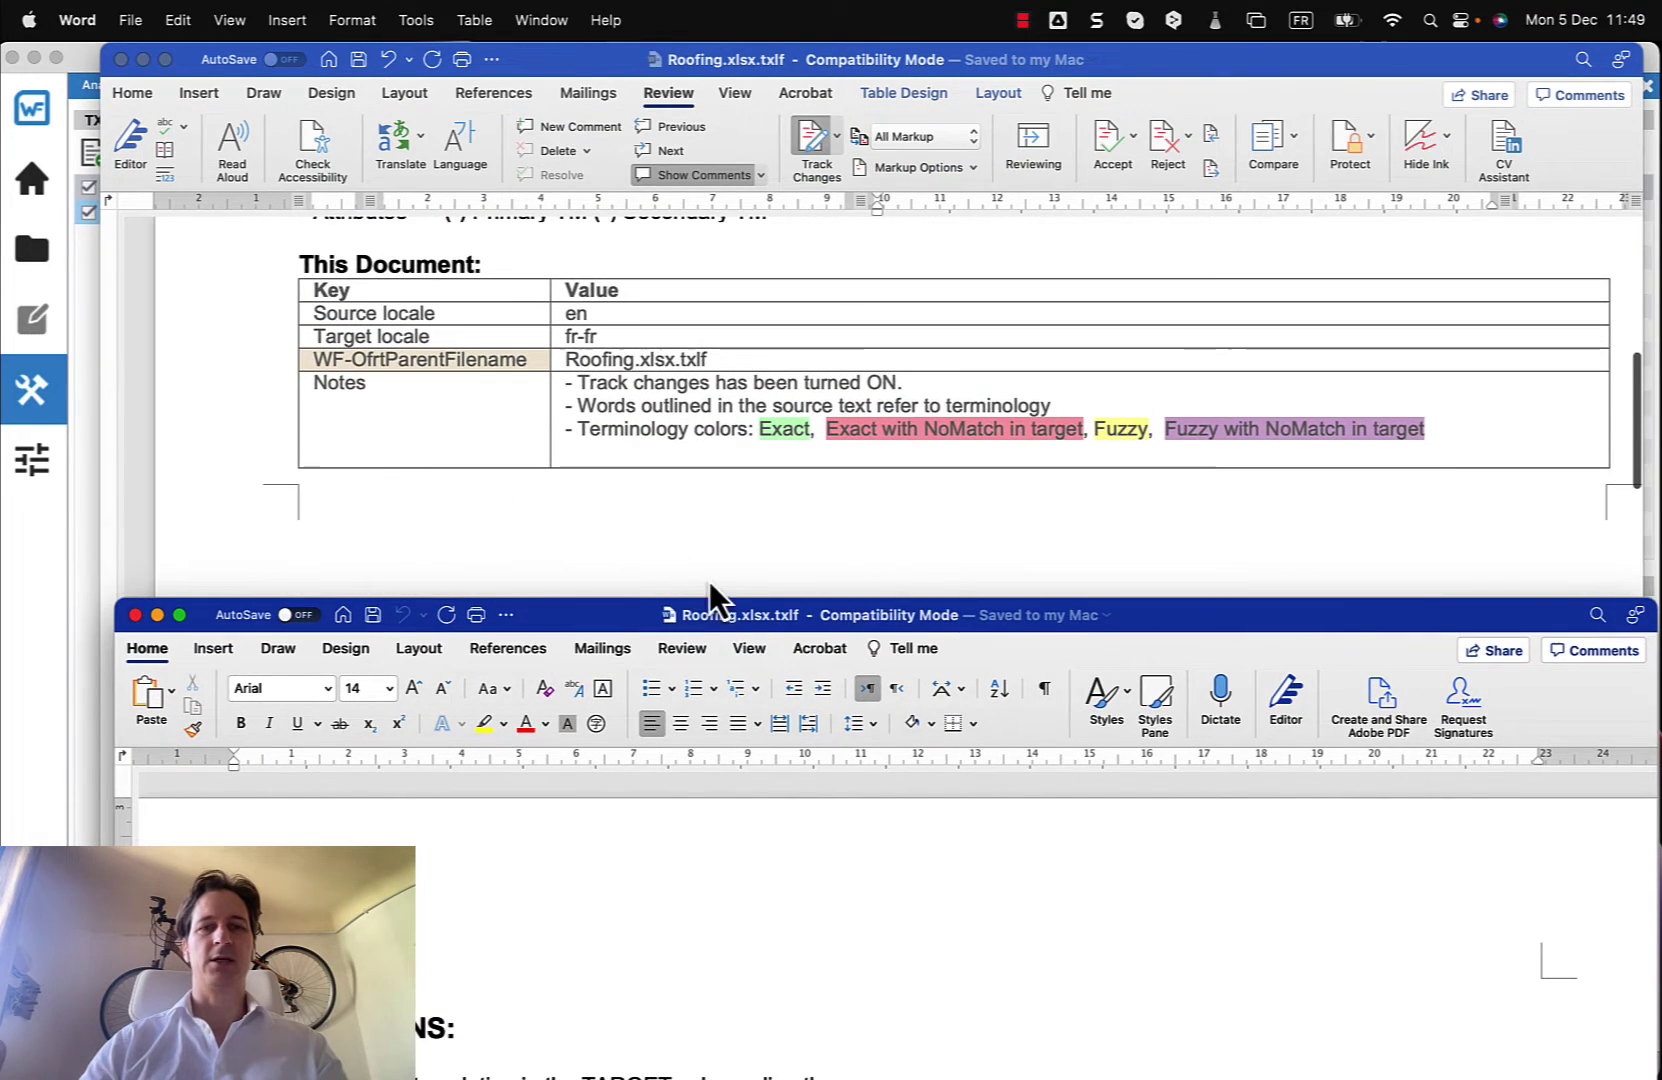
{"action": "left_click_drag", "start_coordinate": [601, 617], "coordinate": [585, 110]}
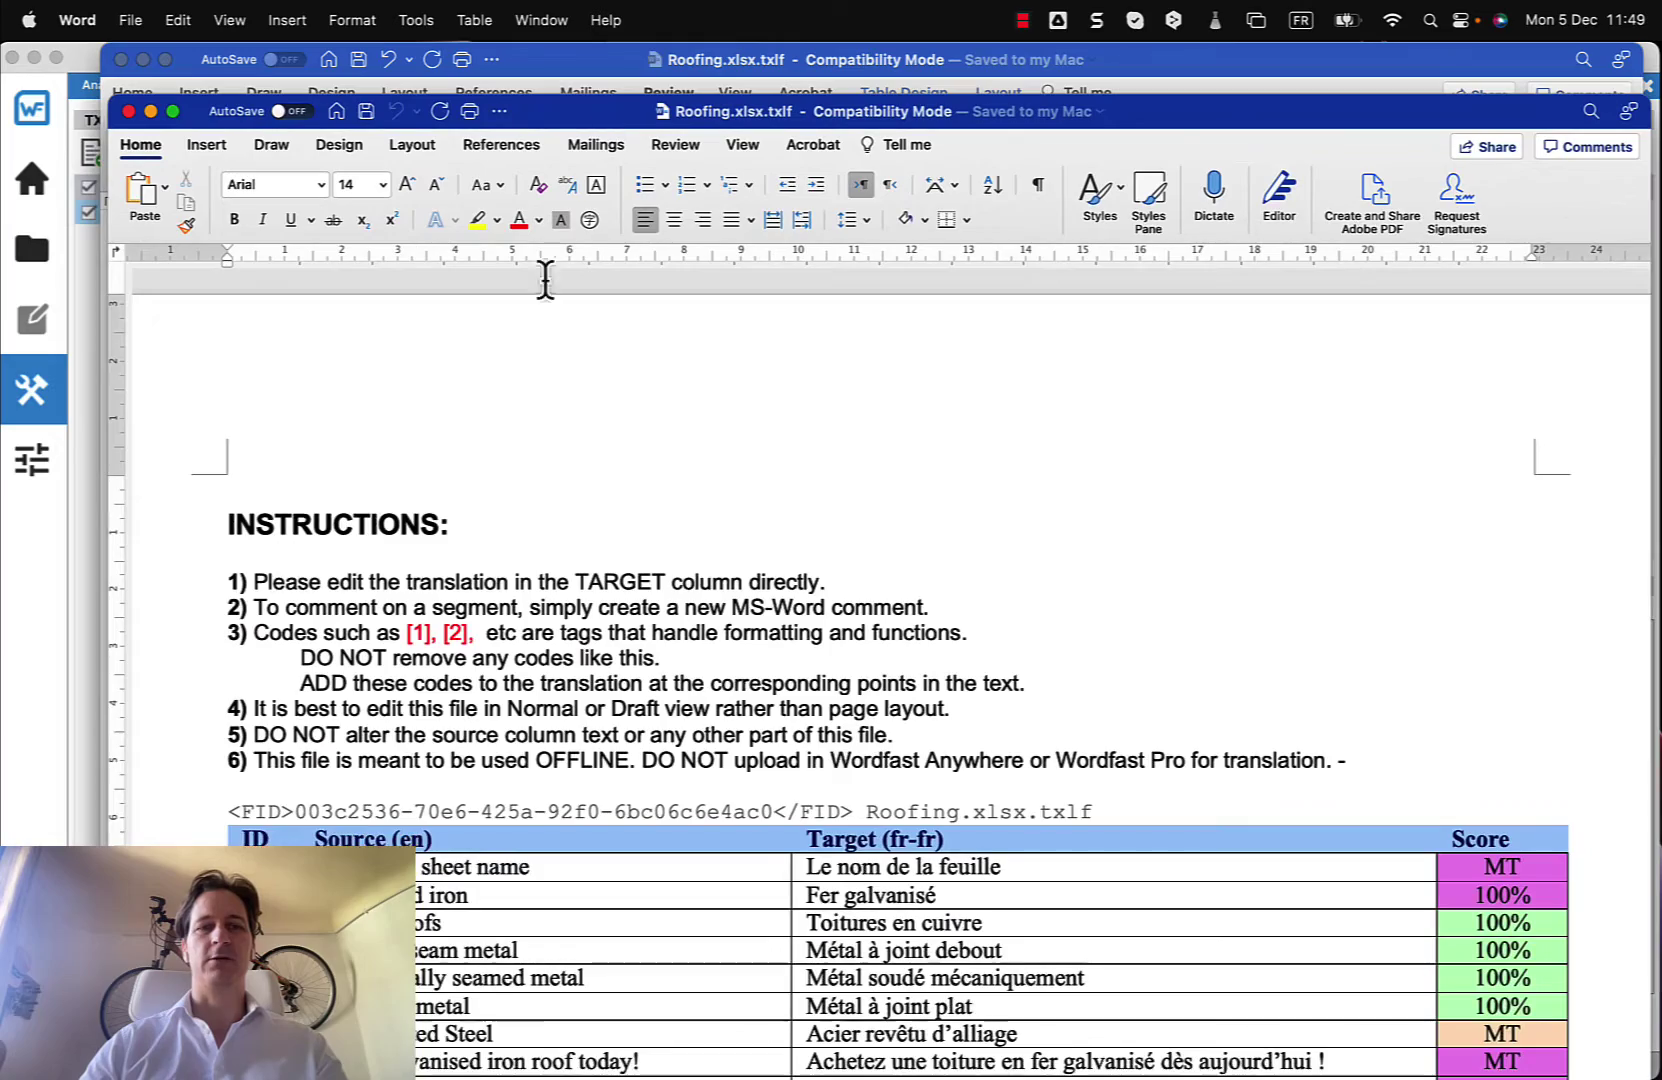
{"action": "scroll", "coordinate": [524, 548], "scroll_direction": "down", "scroll_amount": 8}
{"action": "scroll", "coordinate": [524, 549], "scroll_direction": "down", "scroll_amount": 1}
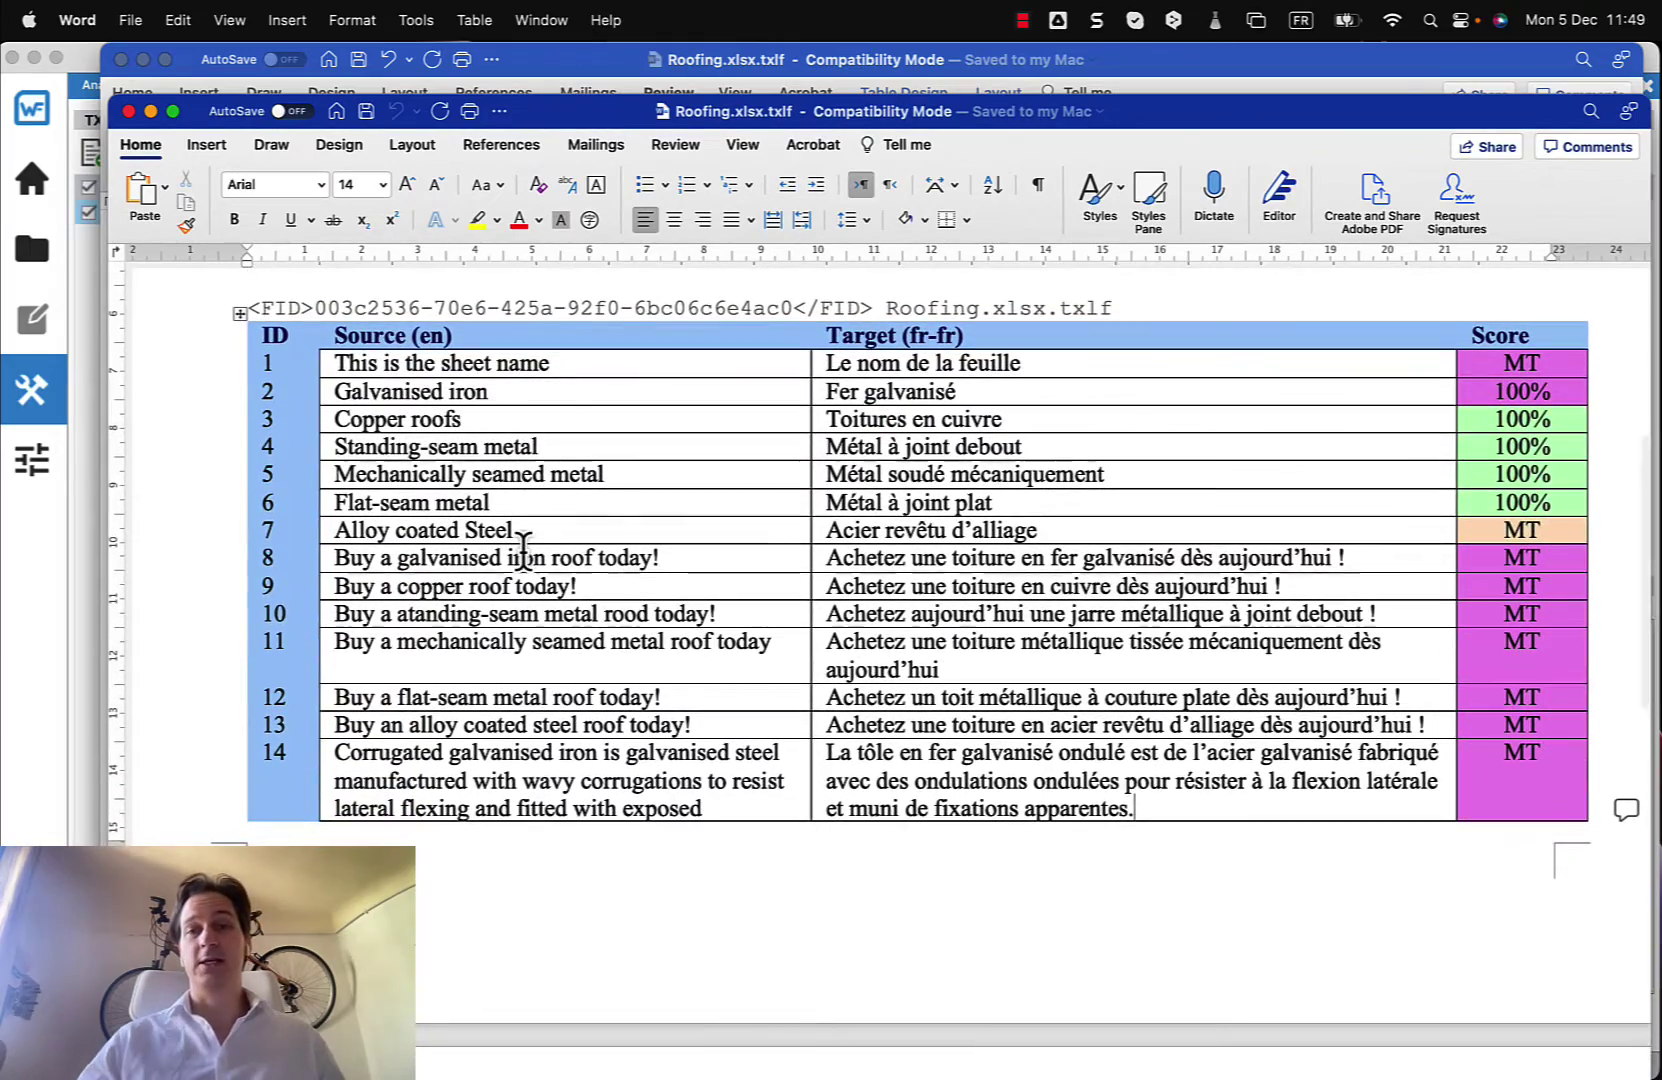
{"action": "scroll", "coordinate": [820, 540], "scroll_direction": "down", "scroll_amount": 15}
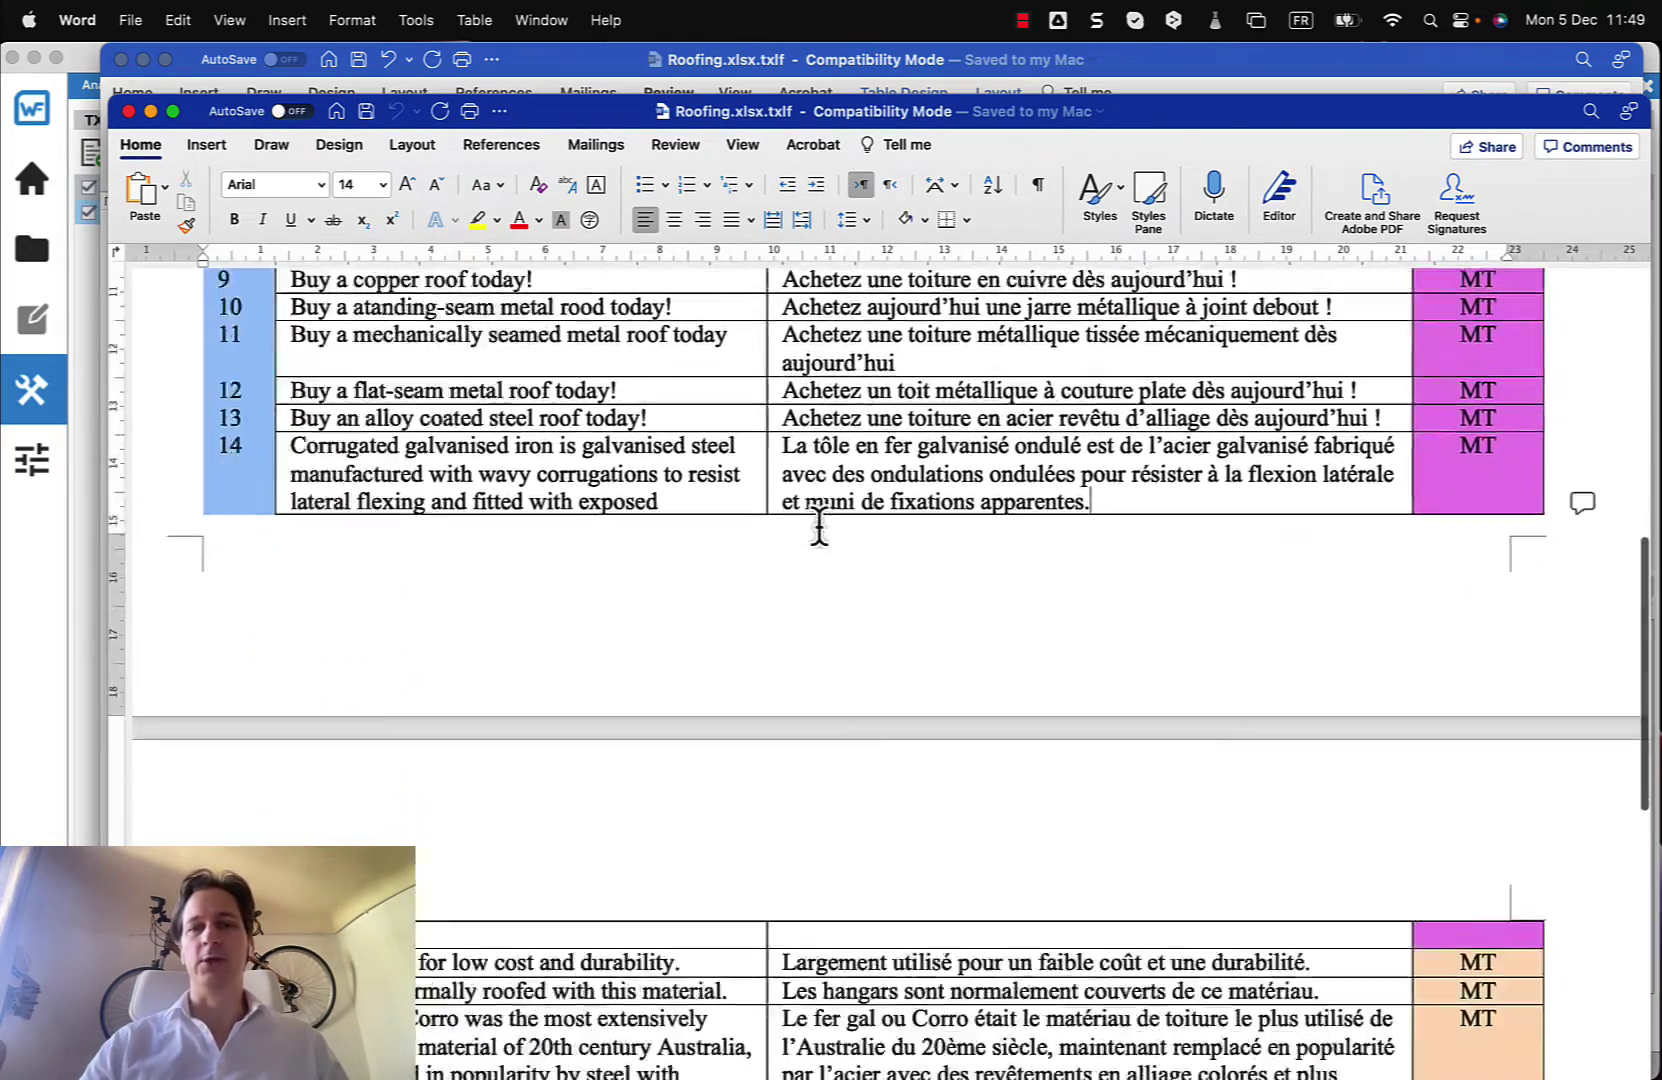
{"action": "scroll", "coordinate": [819, 519], "scroll_direction": "up", "scroll_amount": 15}
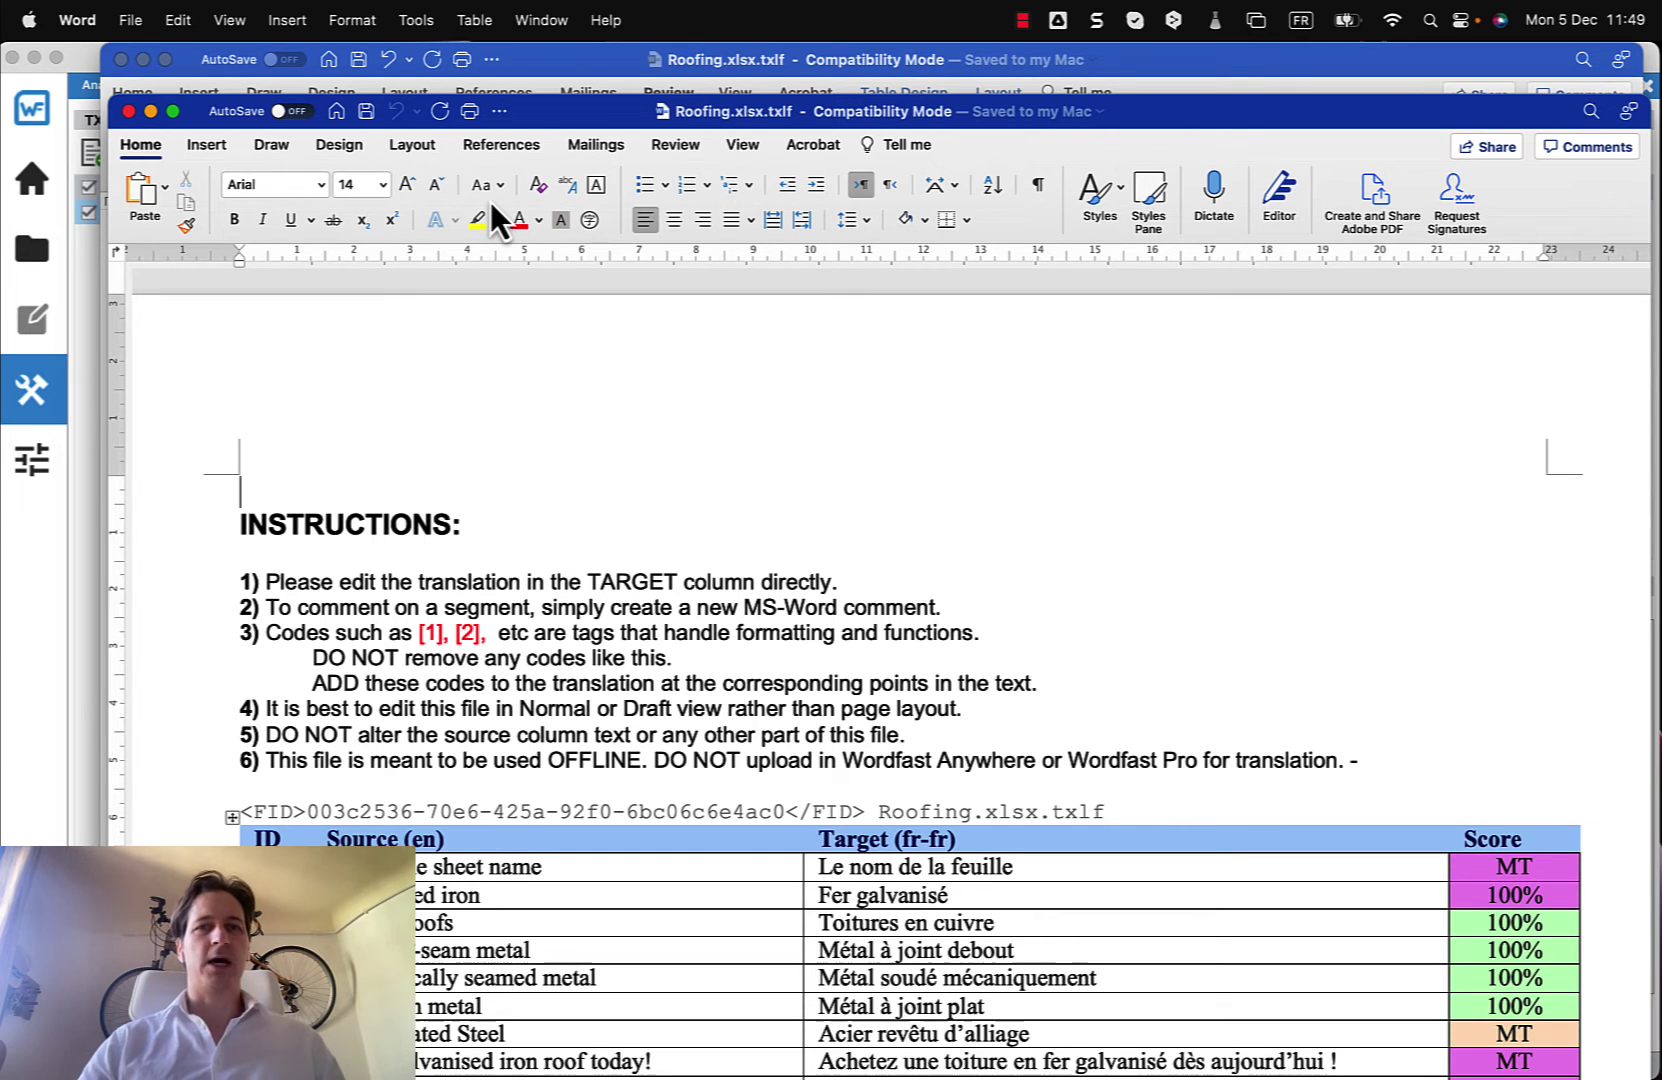
- Close the extra copy and then the reviewed Roofing document in Word
{"action": "left_click", "coordinate": [127, 111]}
{"action": "scroll", "coordinate": [638, 438], "scroll_direction": "up", "scroll_amount": 5}
{"action": "scroll", "coordinate": [638, 438], "scroll_direction": "down", "scroll_amount": 15}
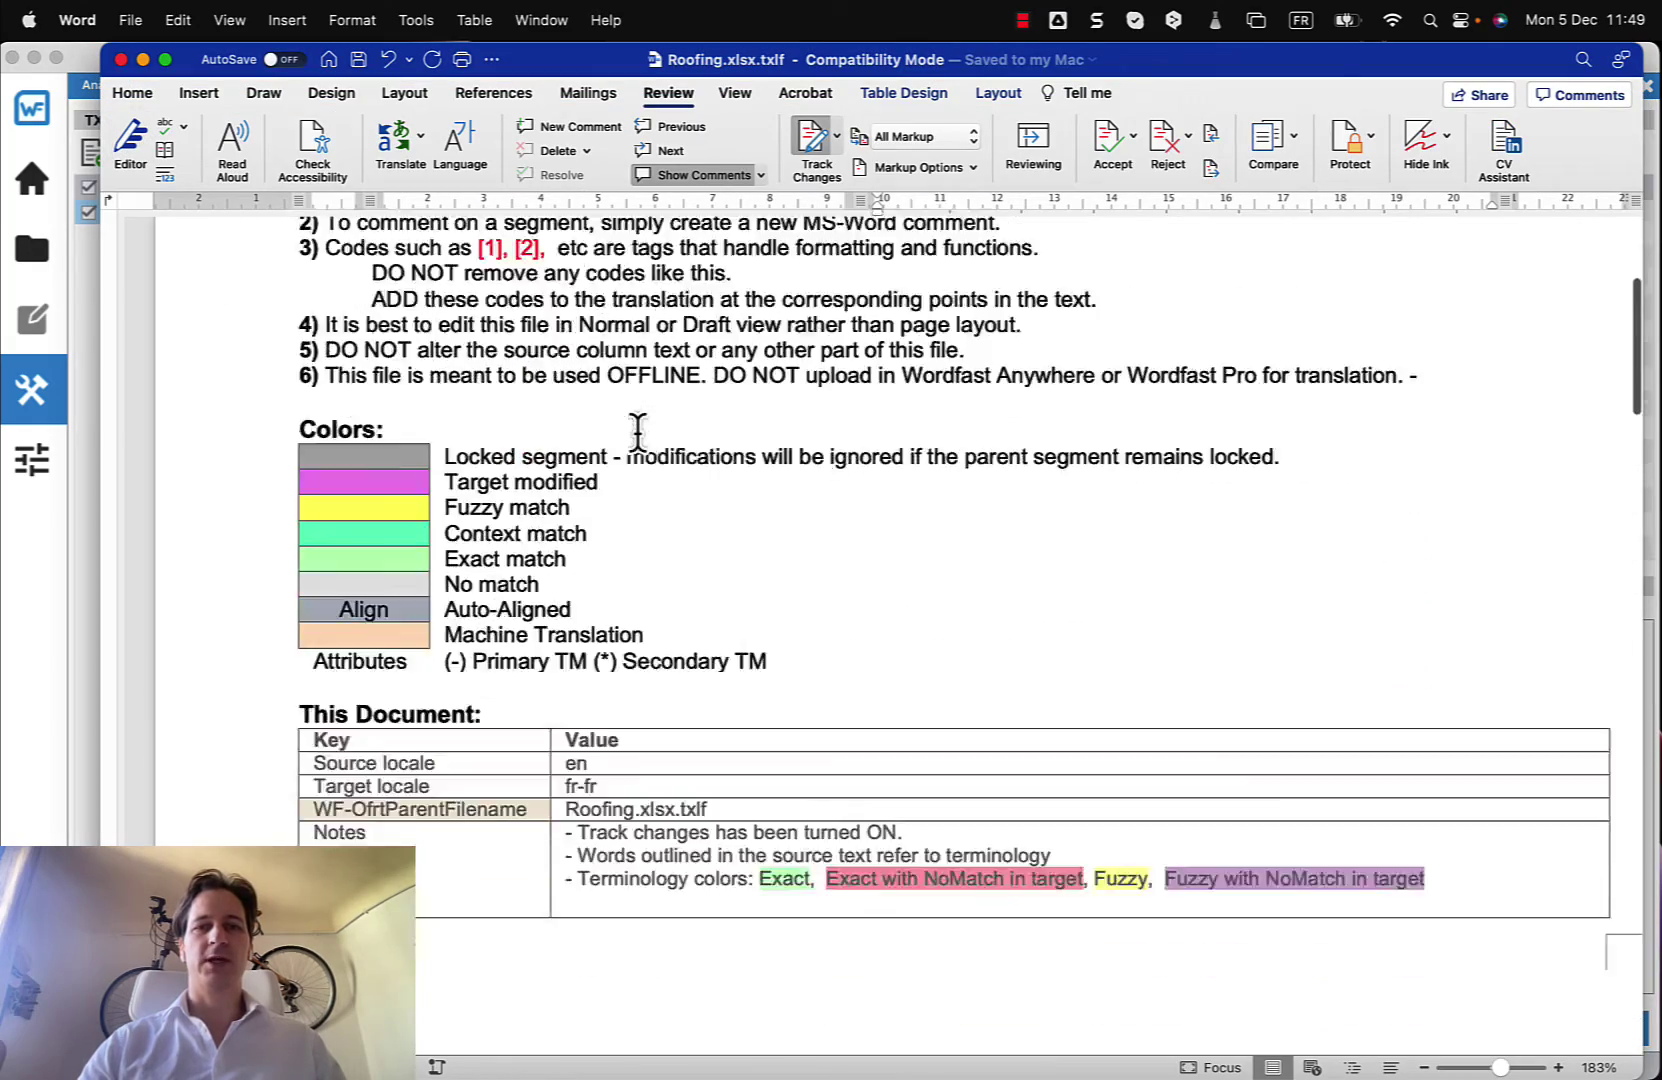
{"action": "scroll", "coordinate": [638, 435], "scroll_direction": "up", "scroll_amount": 8}
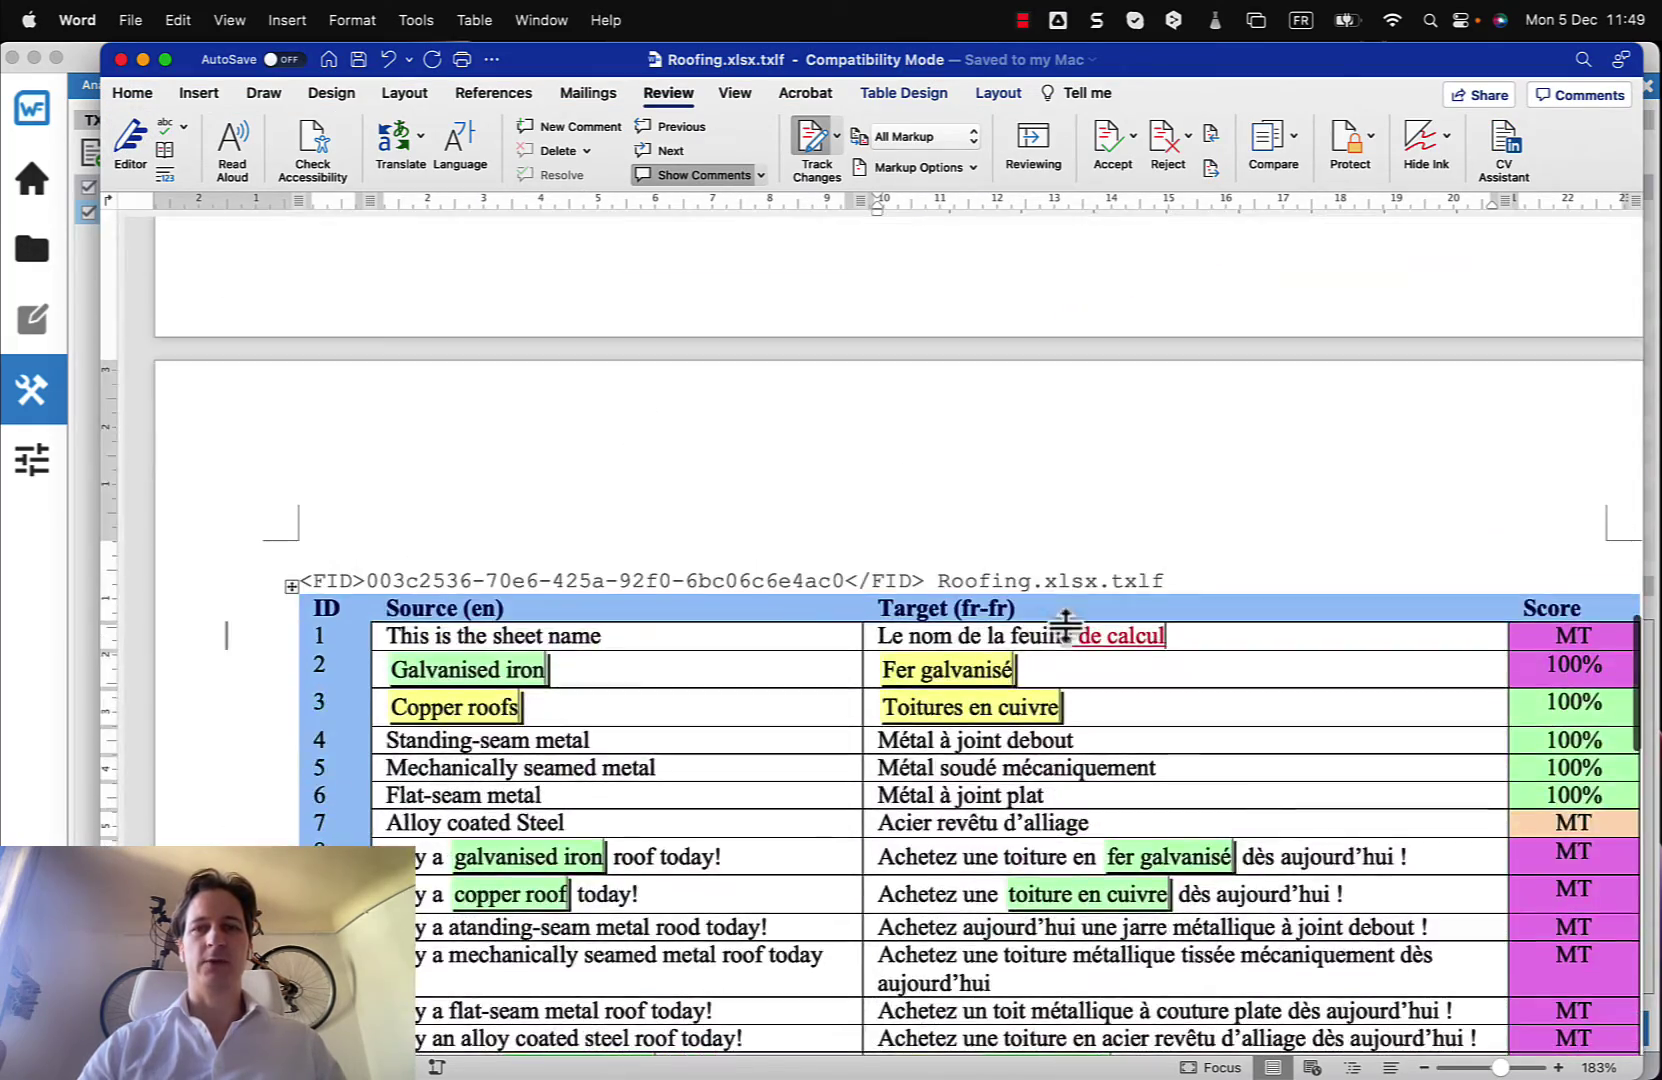
{"action": "left_click", "coordinate": [122, 60]}
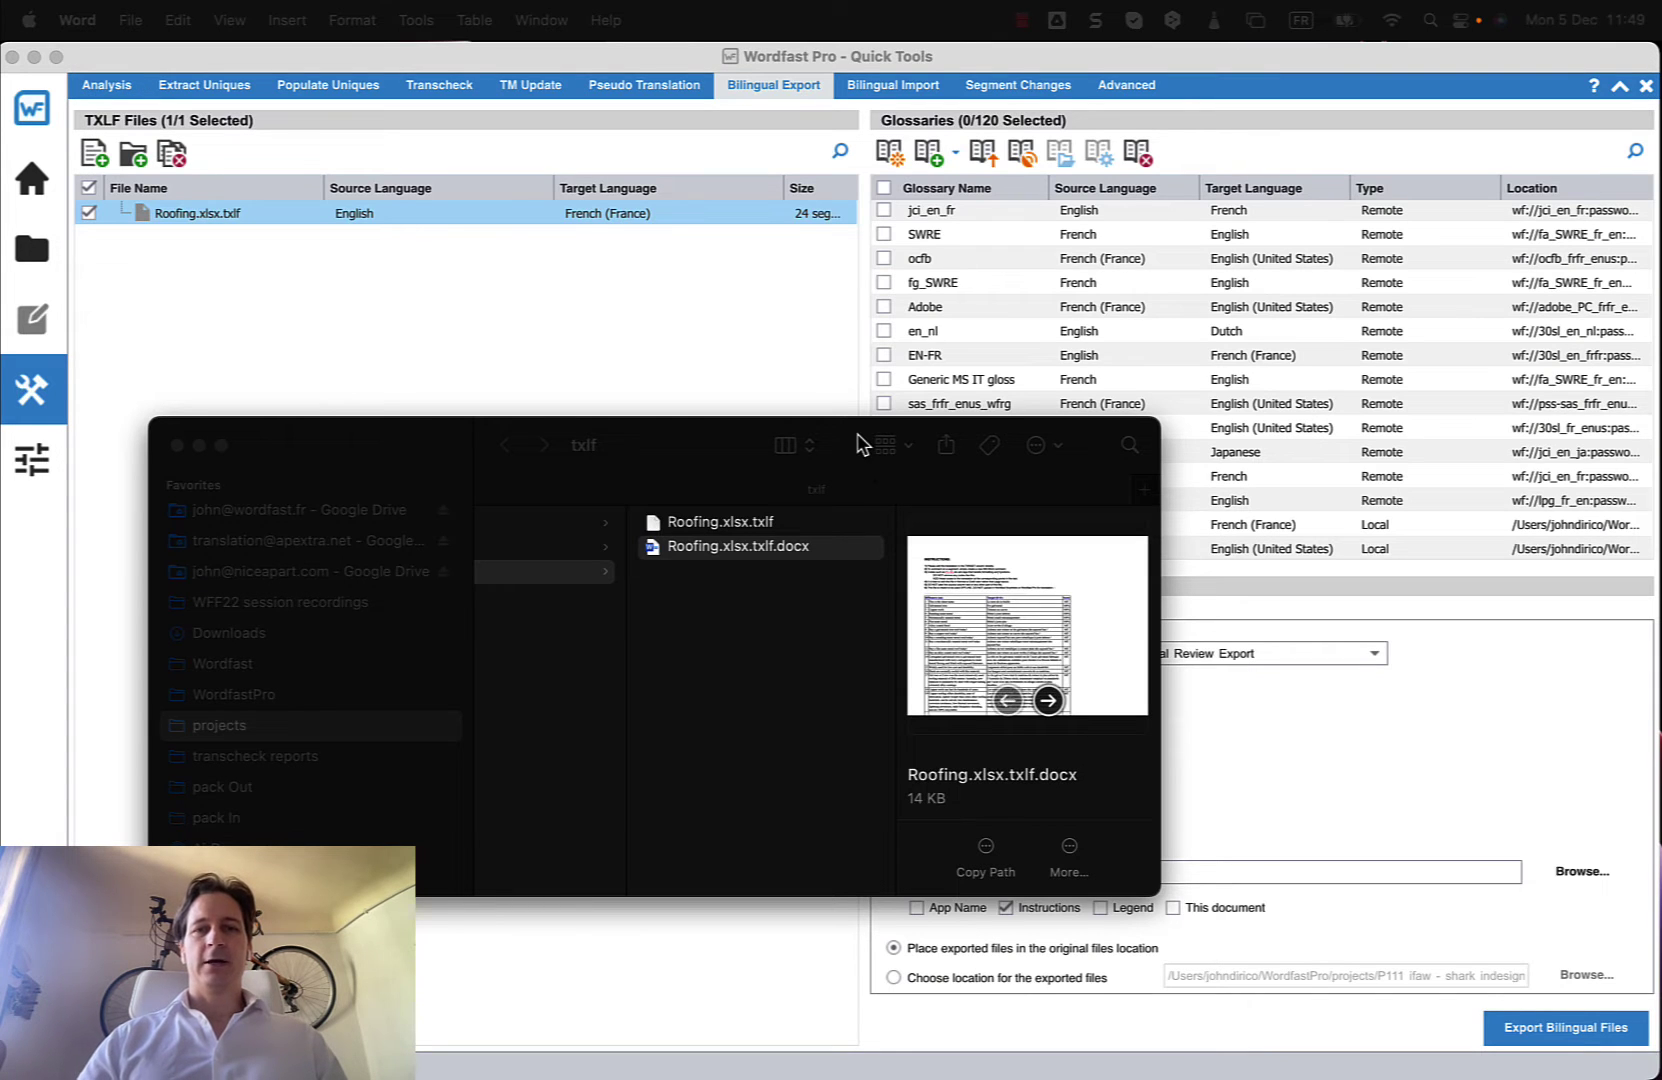
- Show the Quick Tools Bilingual Import page with the project's fr-FR/txlf location, briefly checking the project file list
{"action": "left_click", "coordinate": [575, 318]}
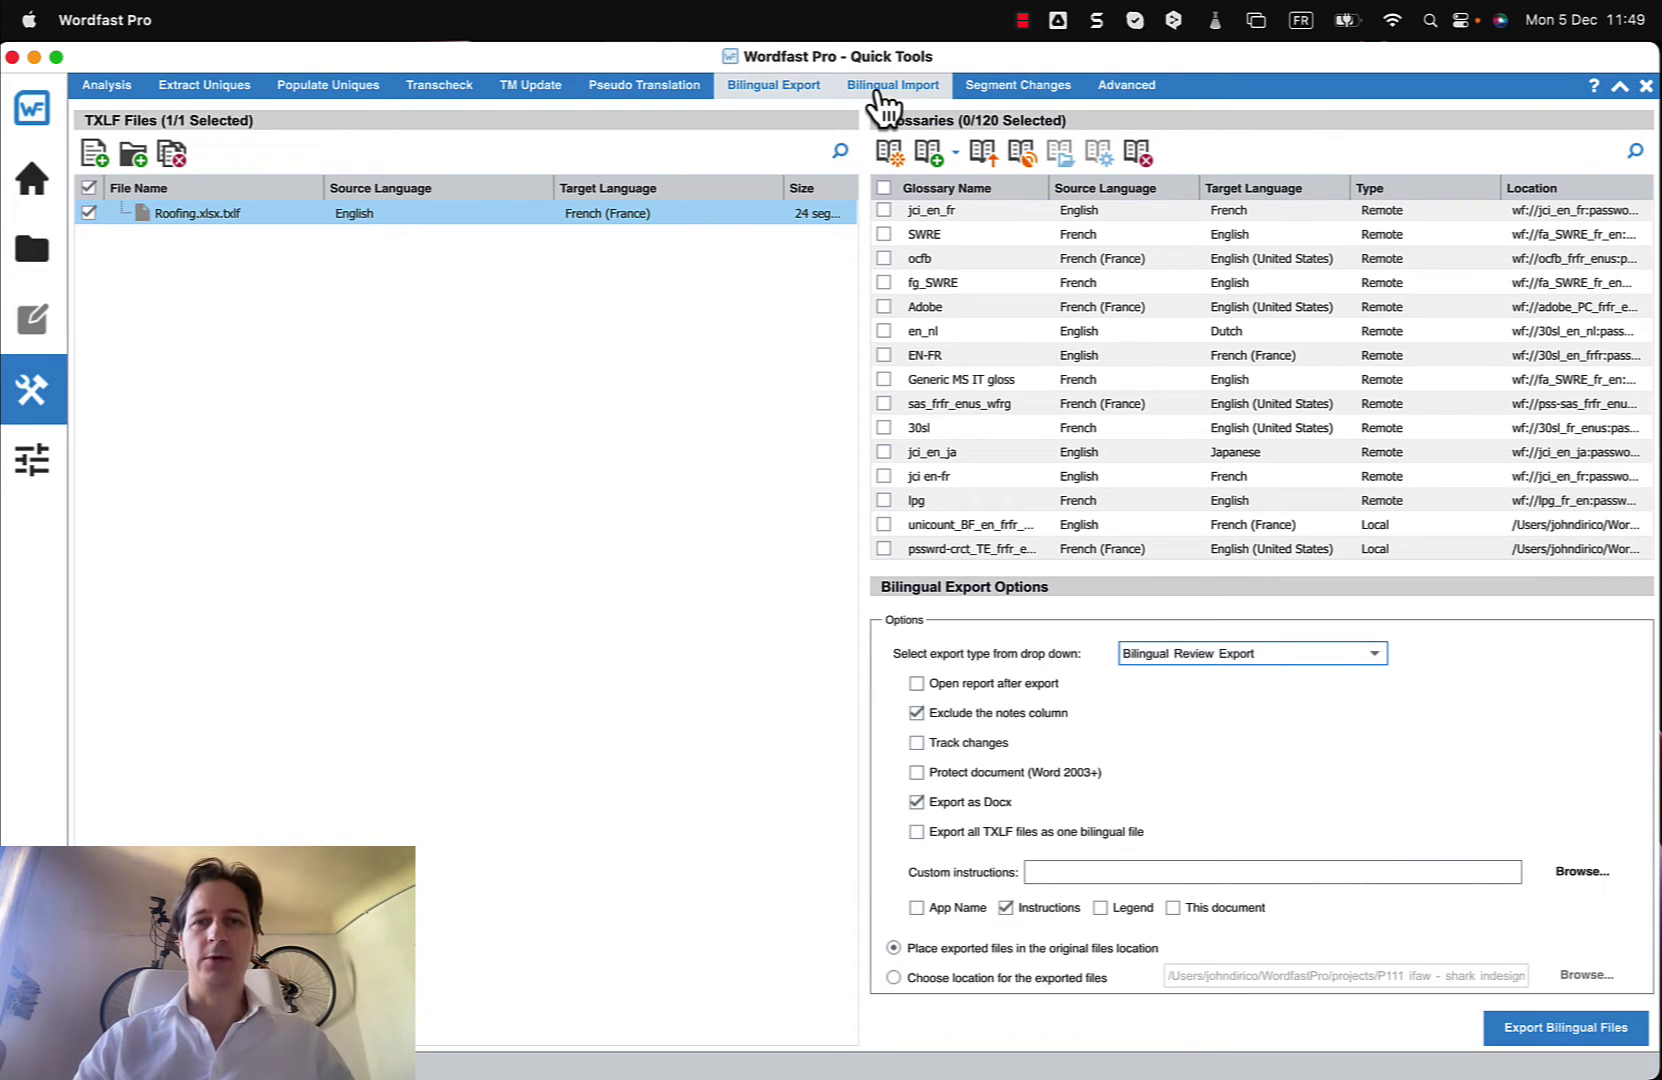
{"action": "left_click", "coordinate": [879, 100]}
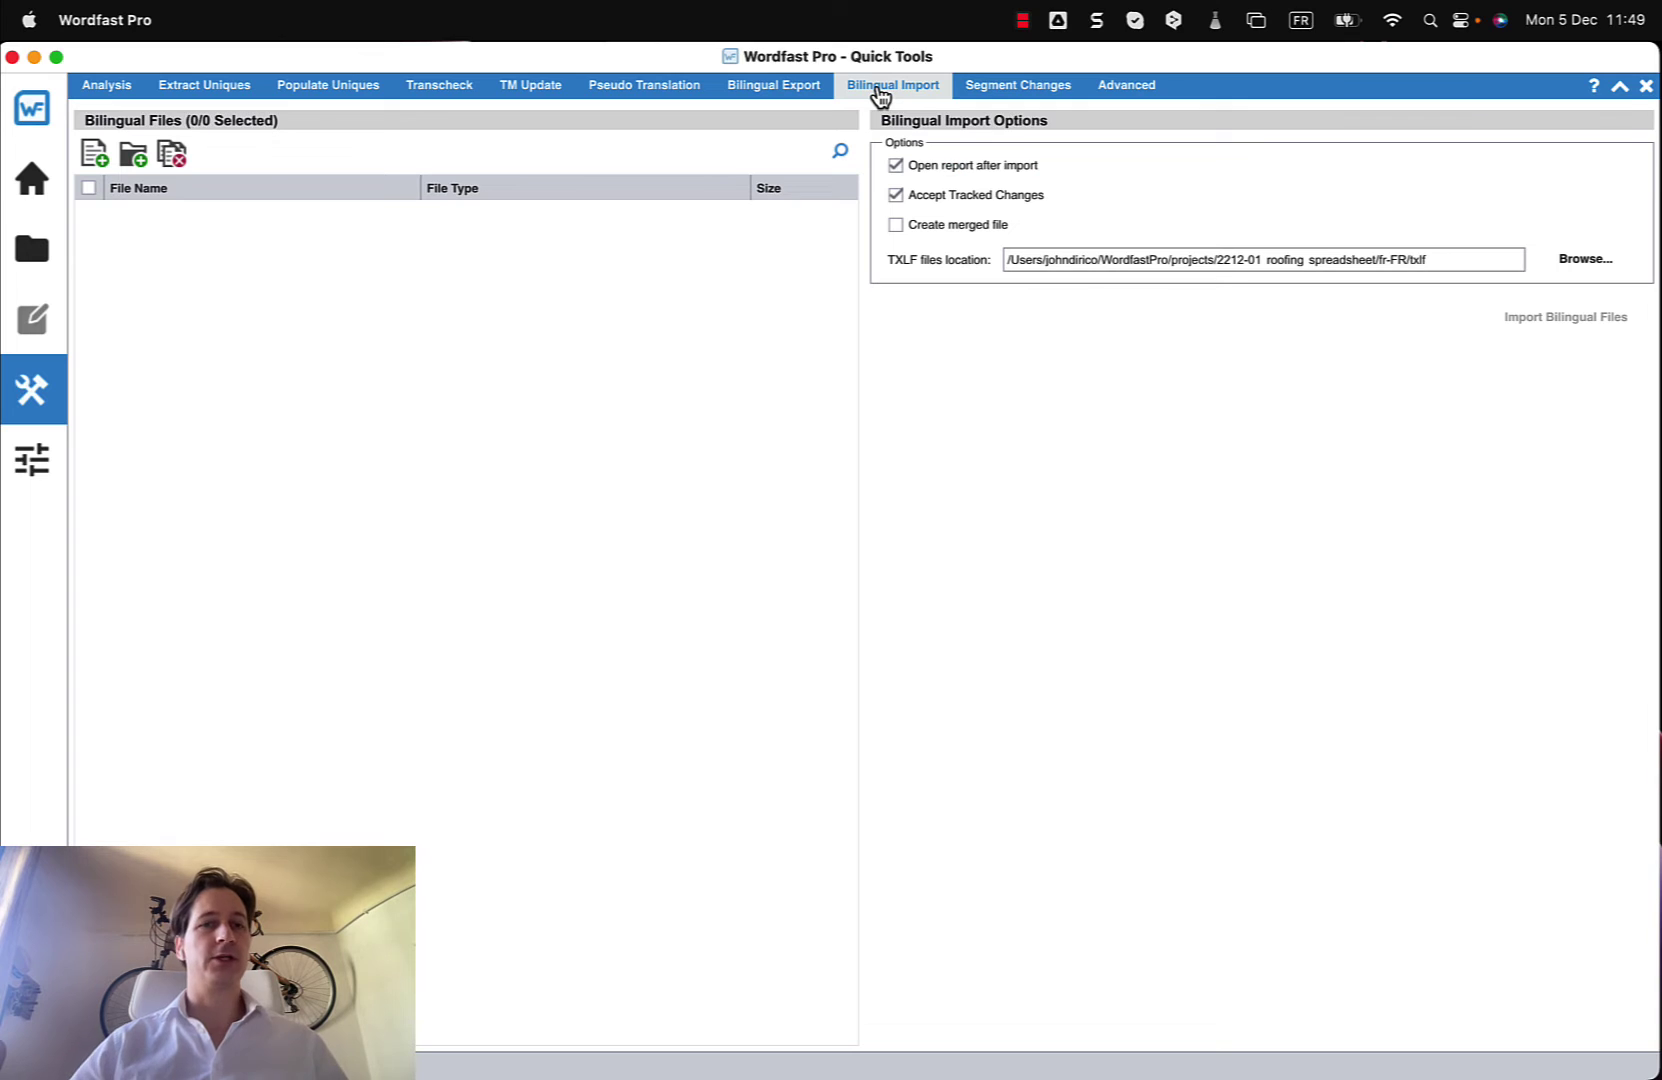
{"action": "left_click", "coordinate": [26, 265]}
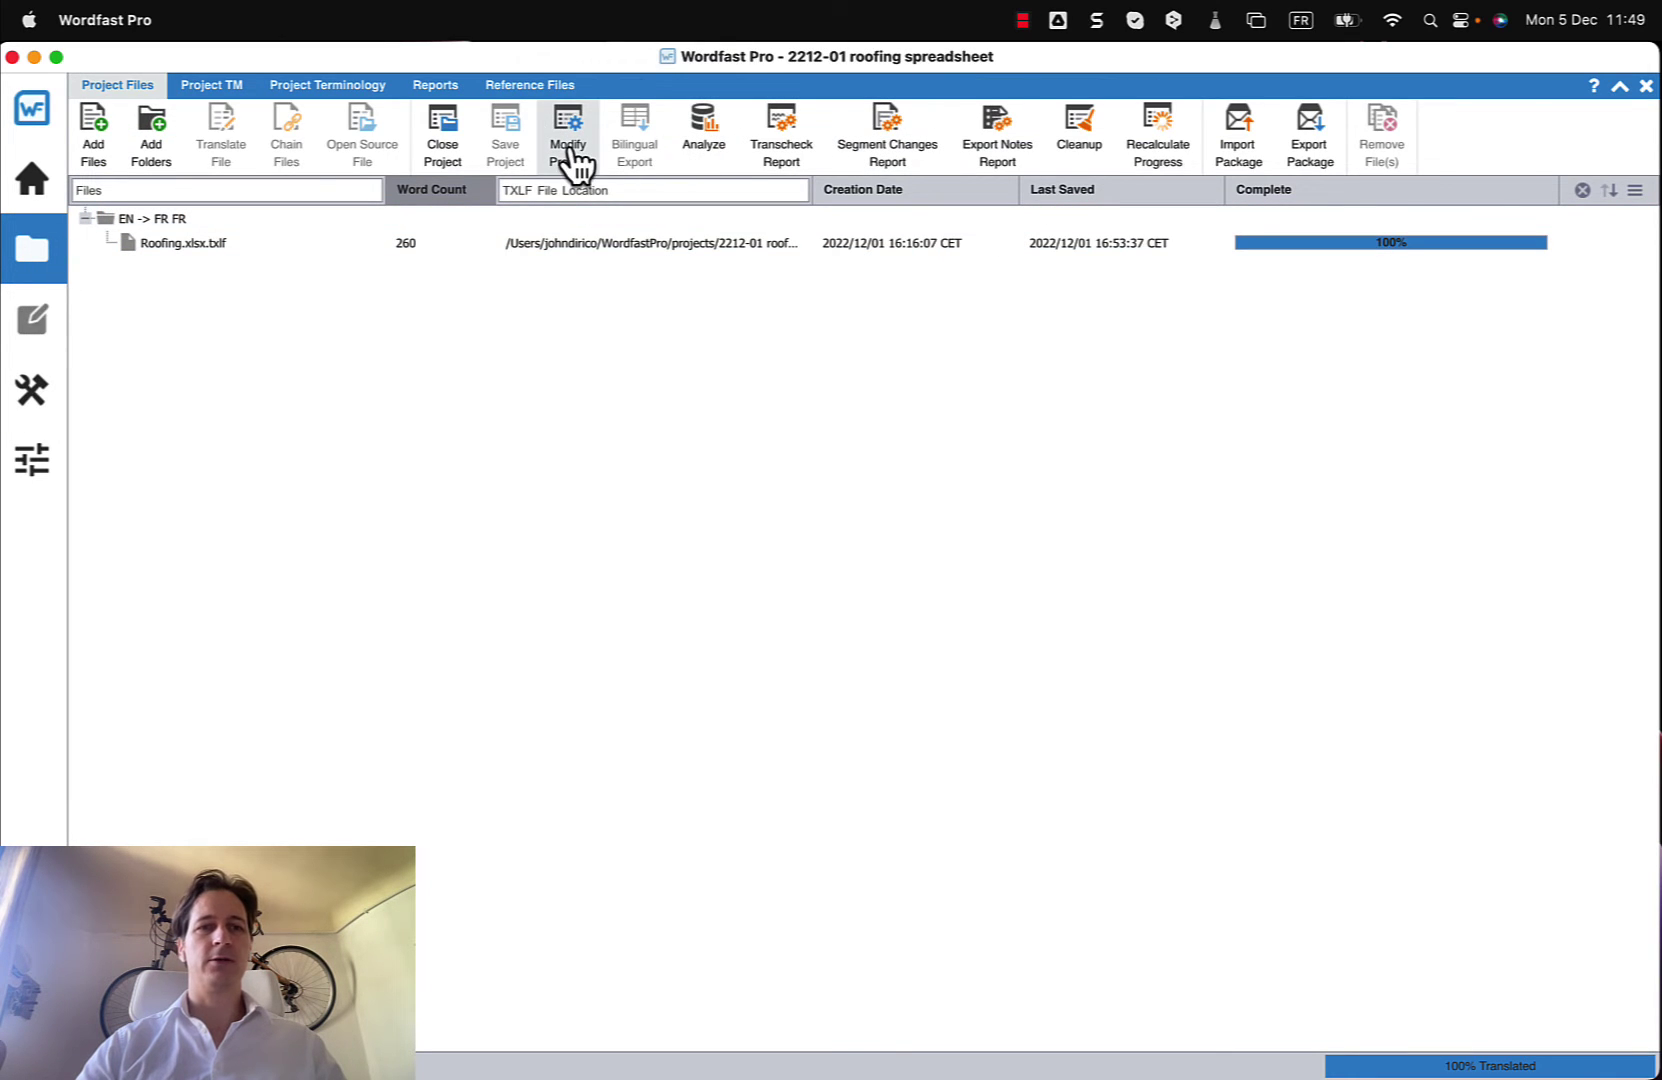
{"action": "left_click", "coordinate": [33, 394]}
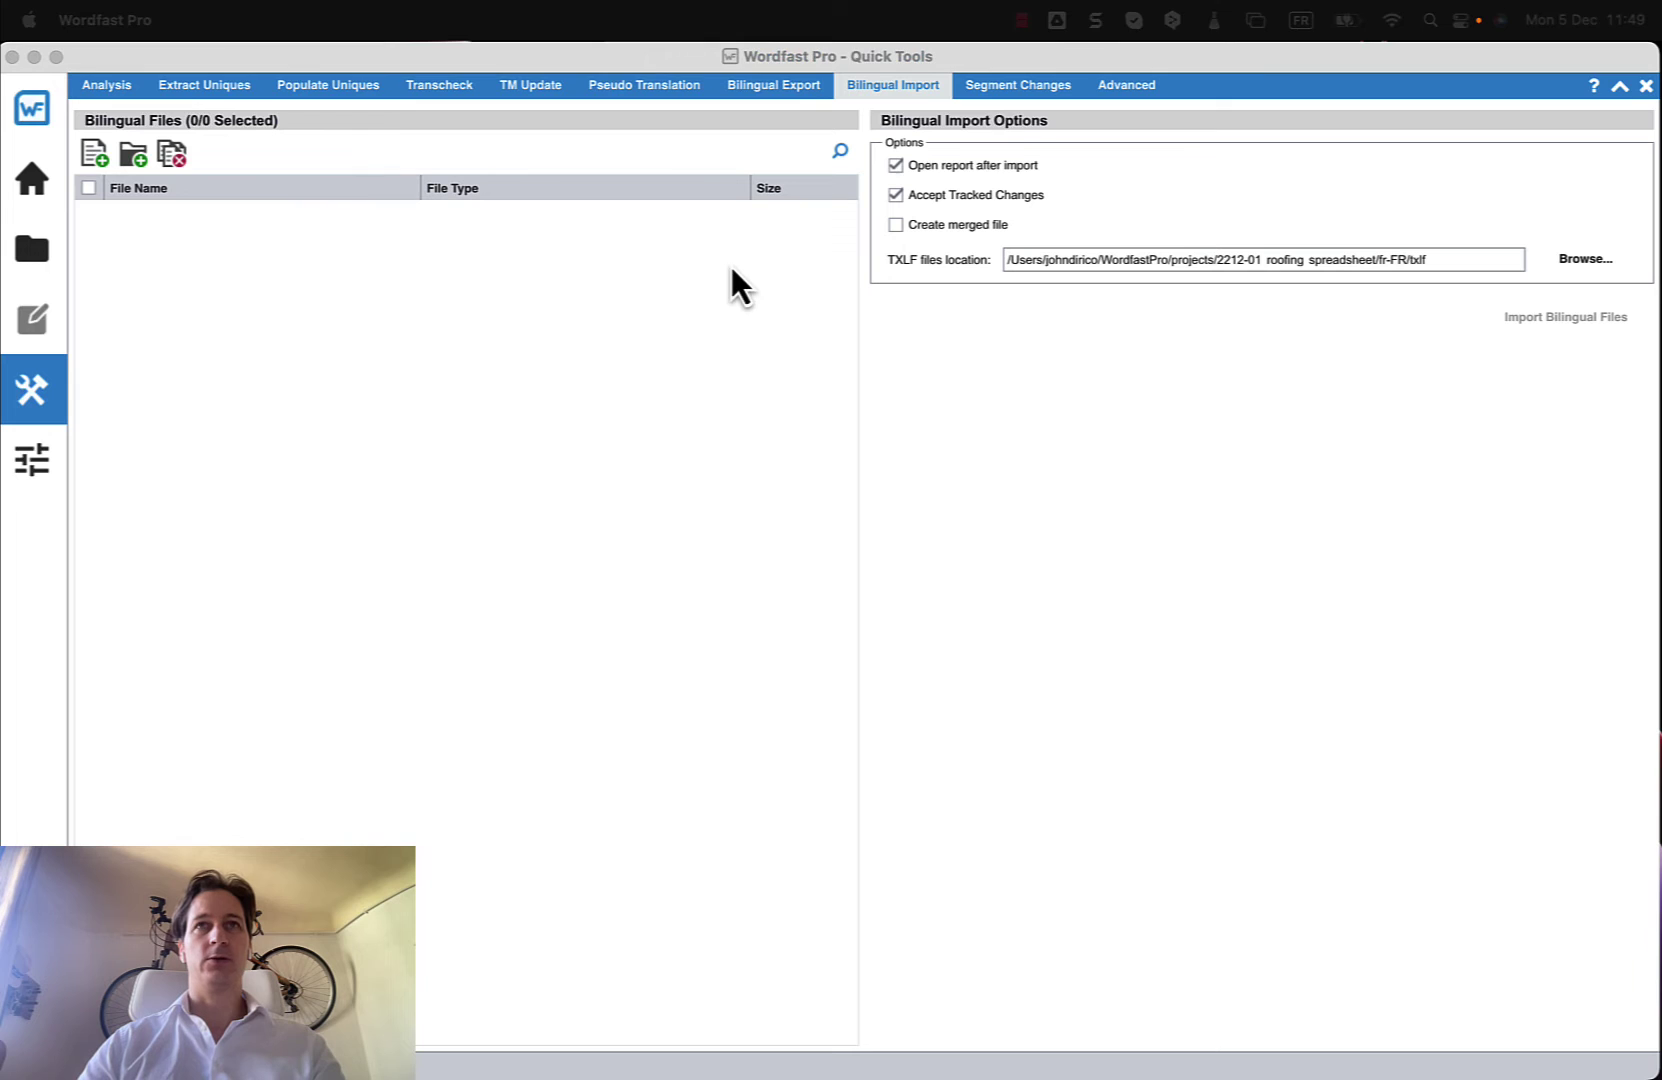
- Drag Roofing.xlsx.txlf.docx from a new Finder window's Downloads folder onto Wordfast's Bilingual Files list
{"action": "key", "text": "super+Tab"}
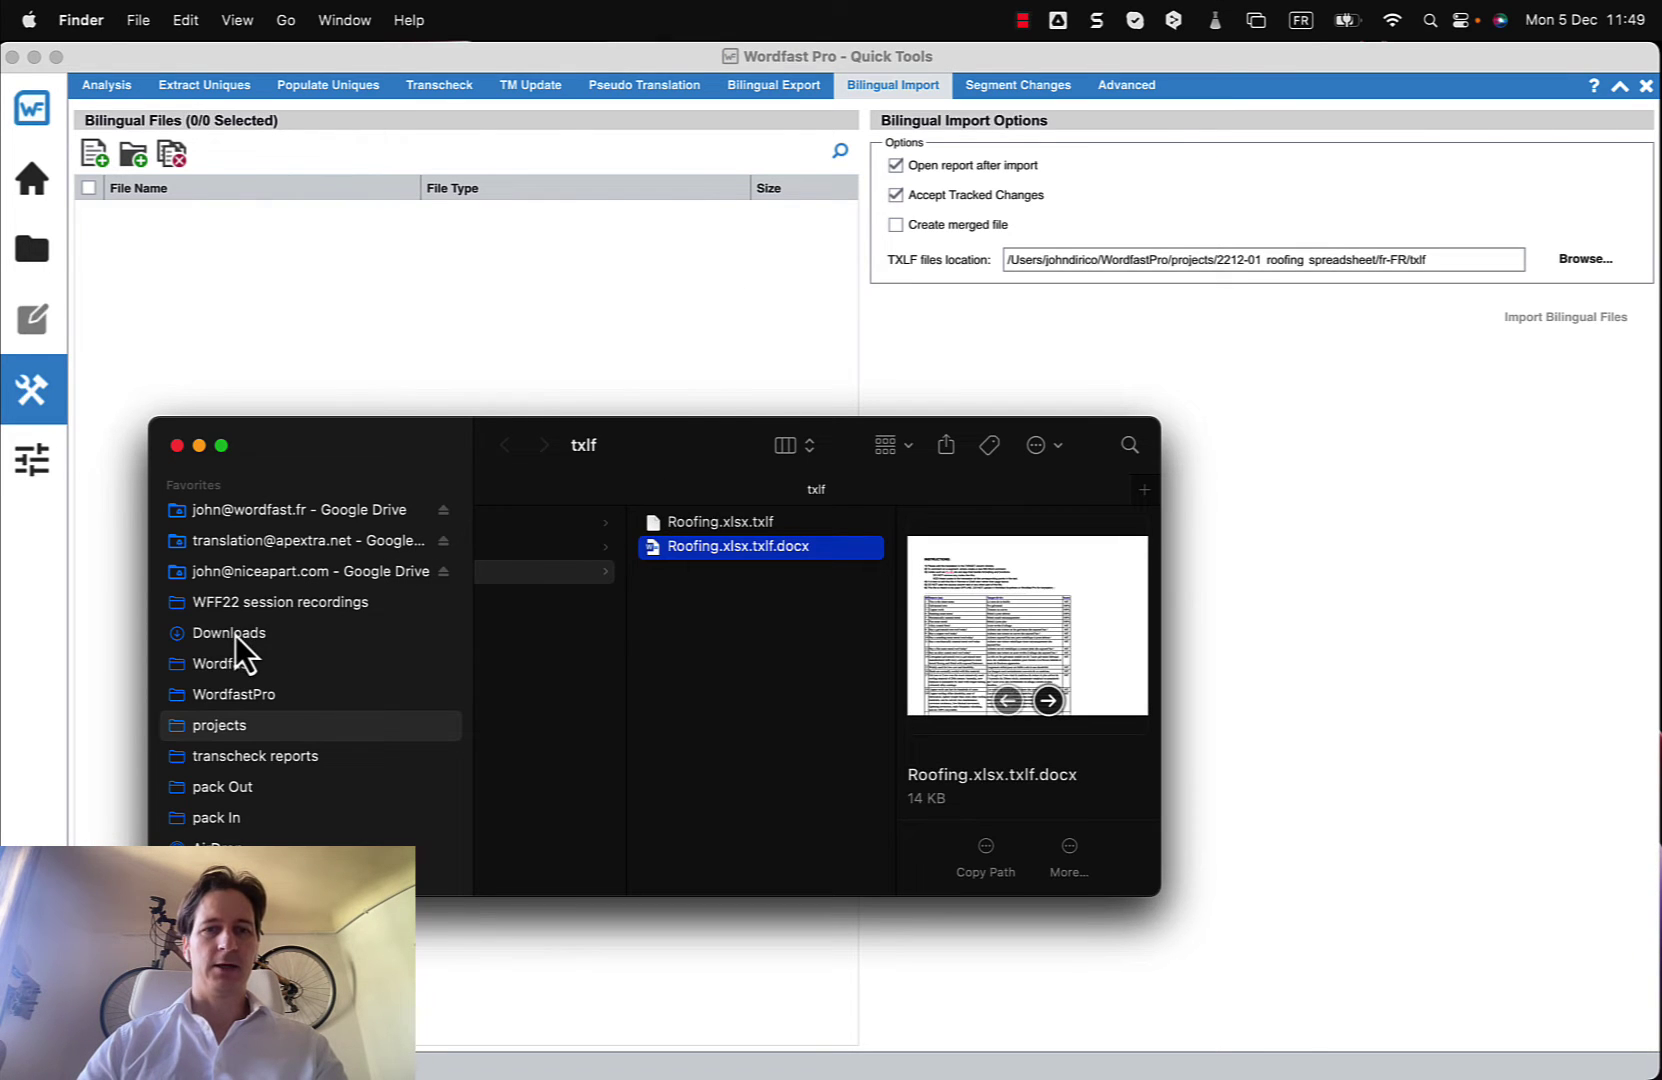
{"action": "left_click_drag", "start_coordinate": [713, 432], "coordinate": [1021, 436]}
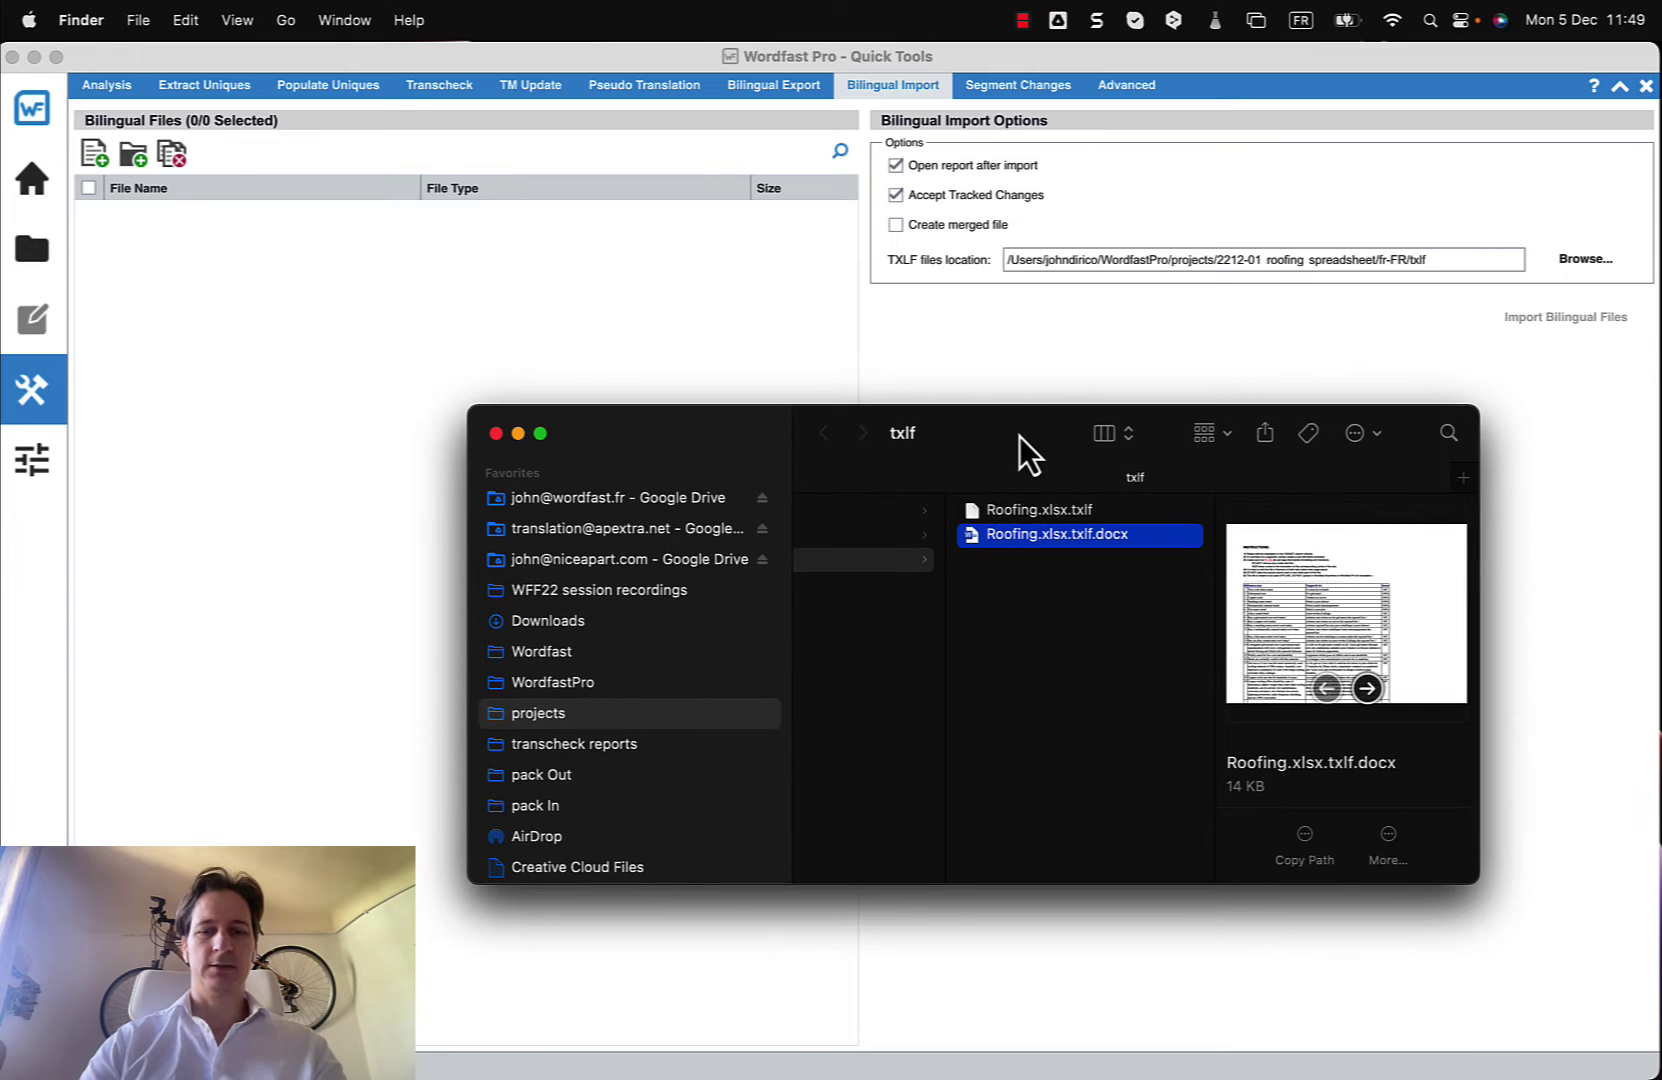
{"action": "key", "text": "super+n"}
{"action": "left_click", "coordinate": [399, 398]}
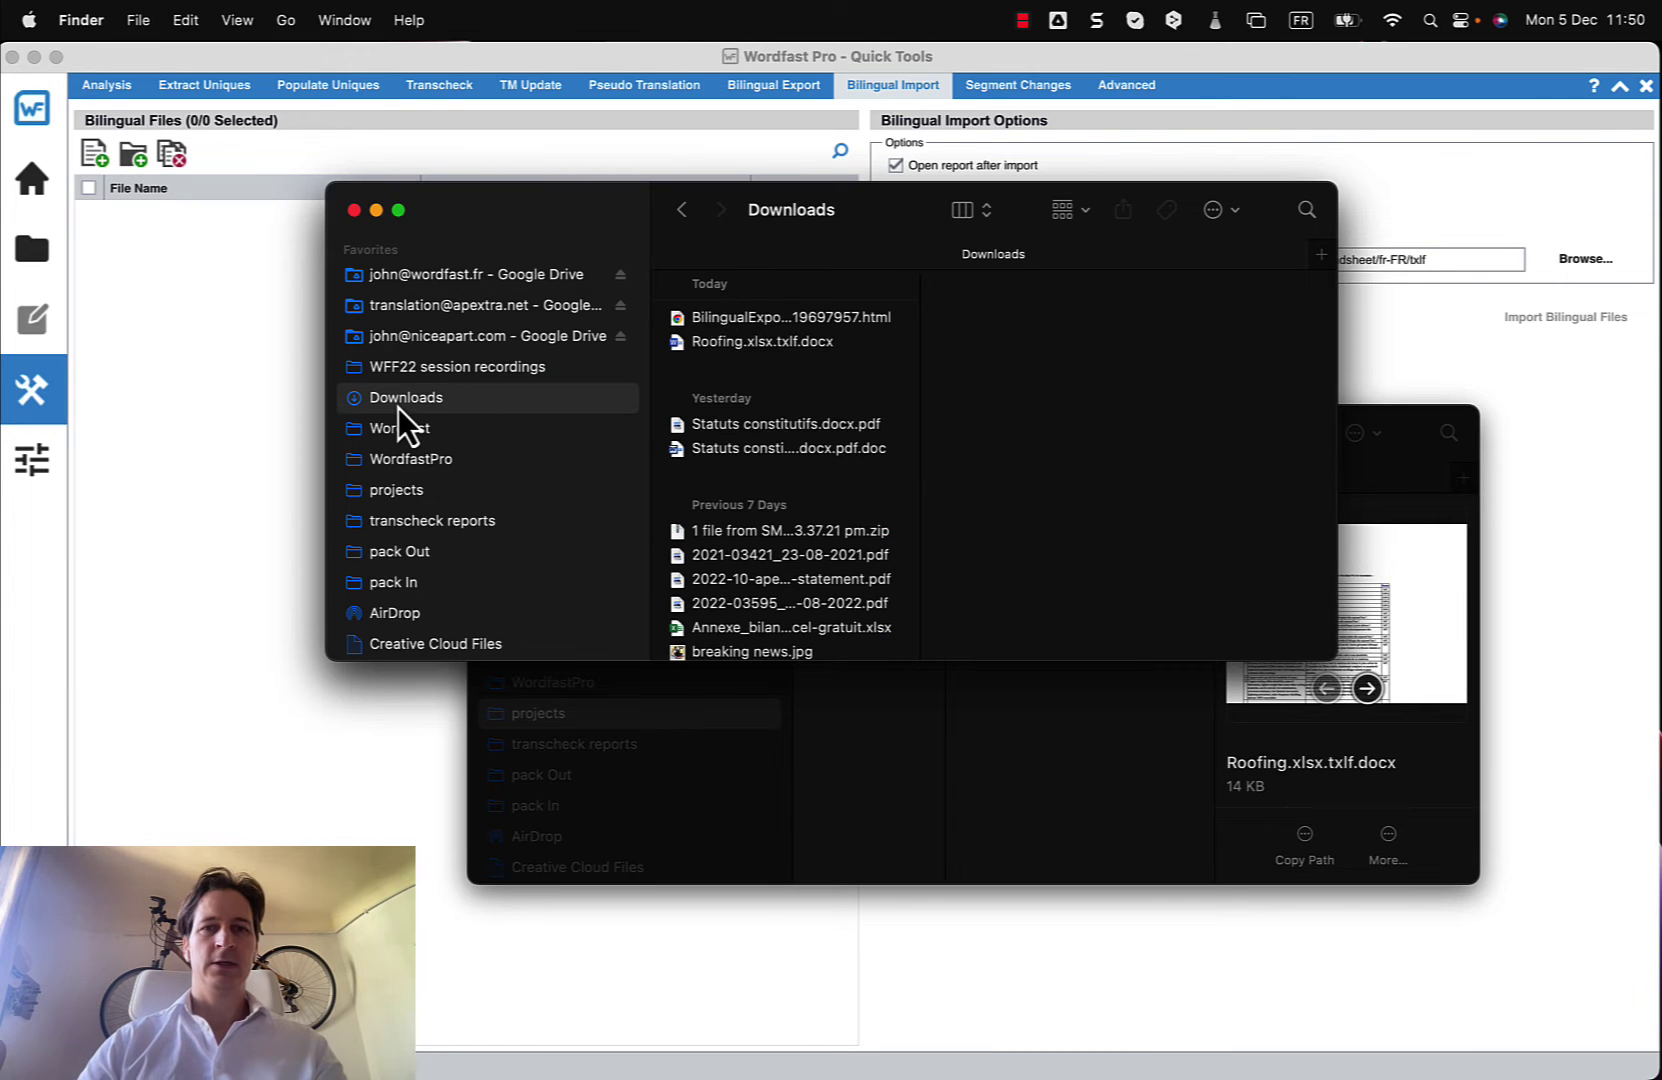
{"action": "left_click_drag", "start_coordinate": [750, 348], "coordinate": [238, 280]}
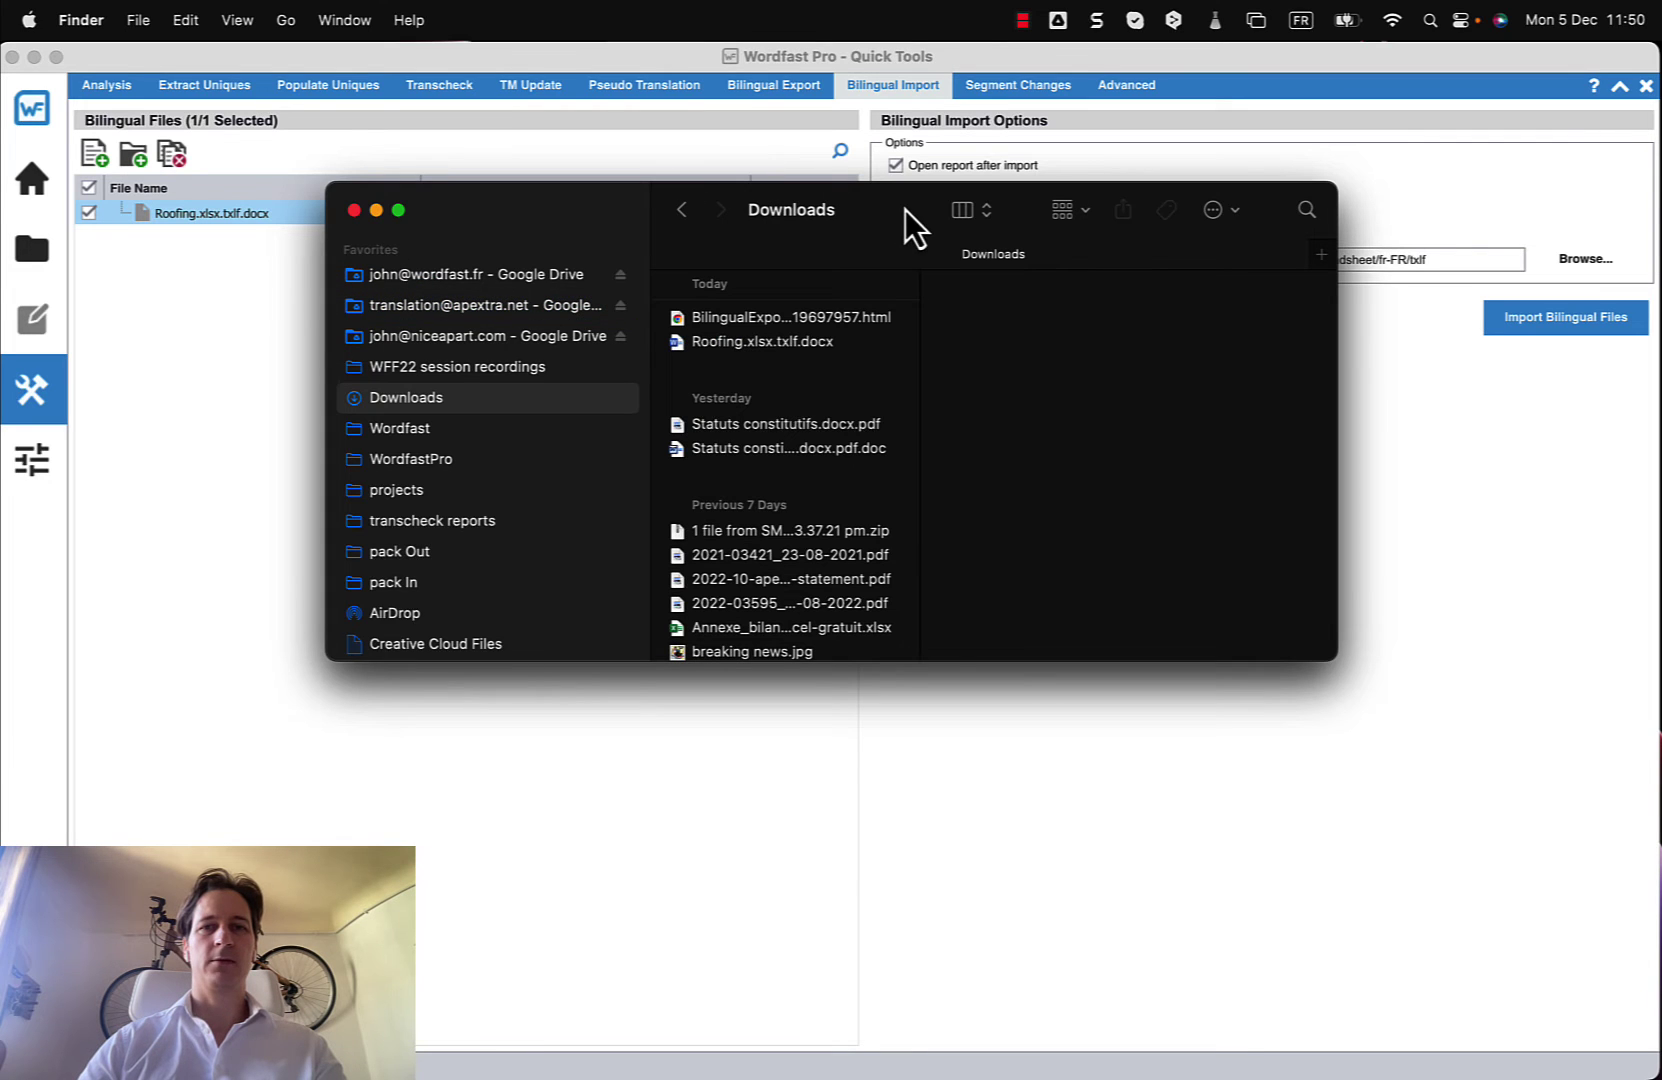
{"action": "left_click_drag", "start_coordinate": [905, 212], "coordinate": [909, 469]}
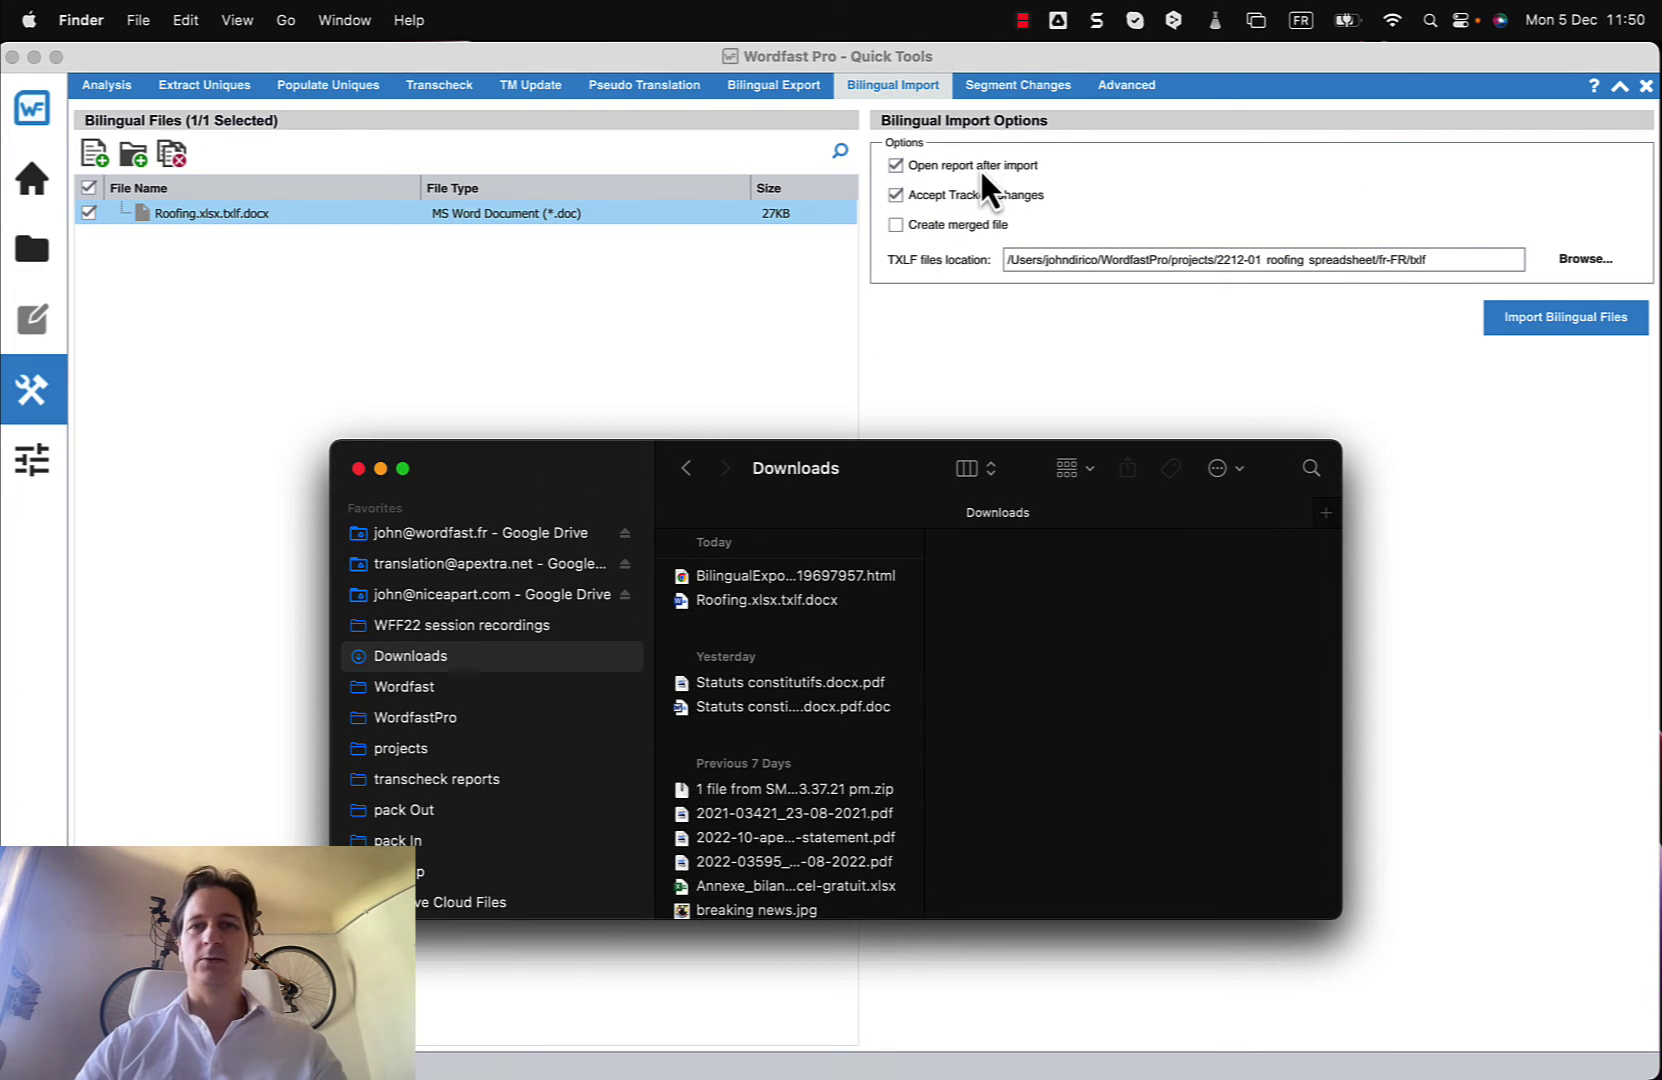
{"action": "left_click", "coordinate": [1143, 162]}
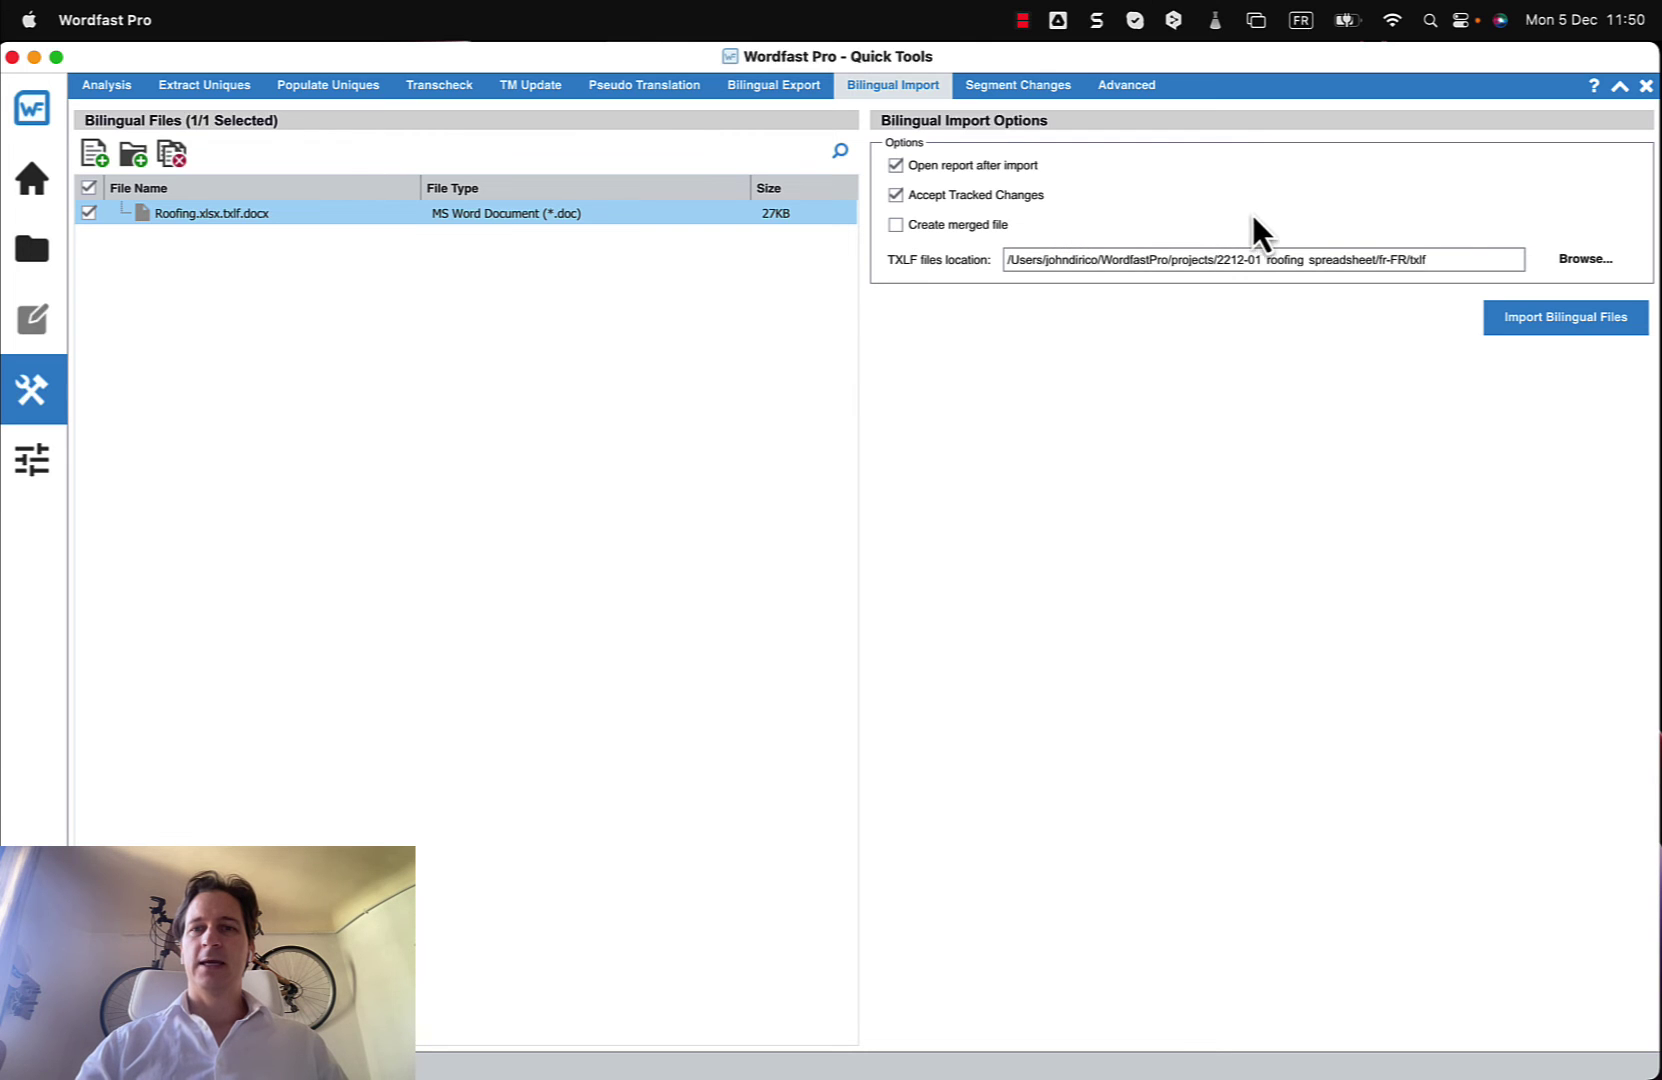
- Confirm the txlf folder as the TXLF location and import the edited bilingual file
{"action": "left_click", "coordinate": [1570, 261]}
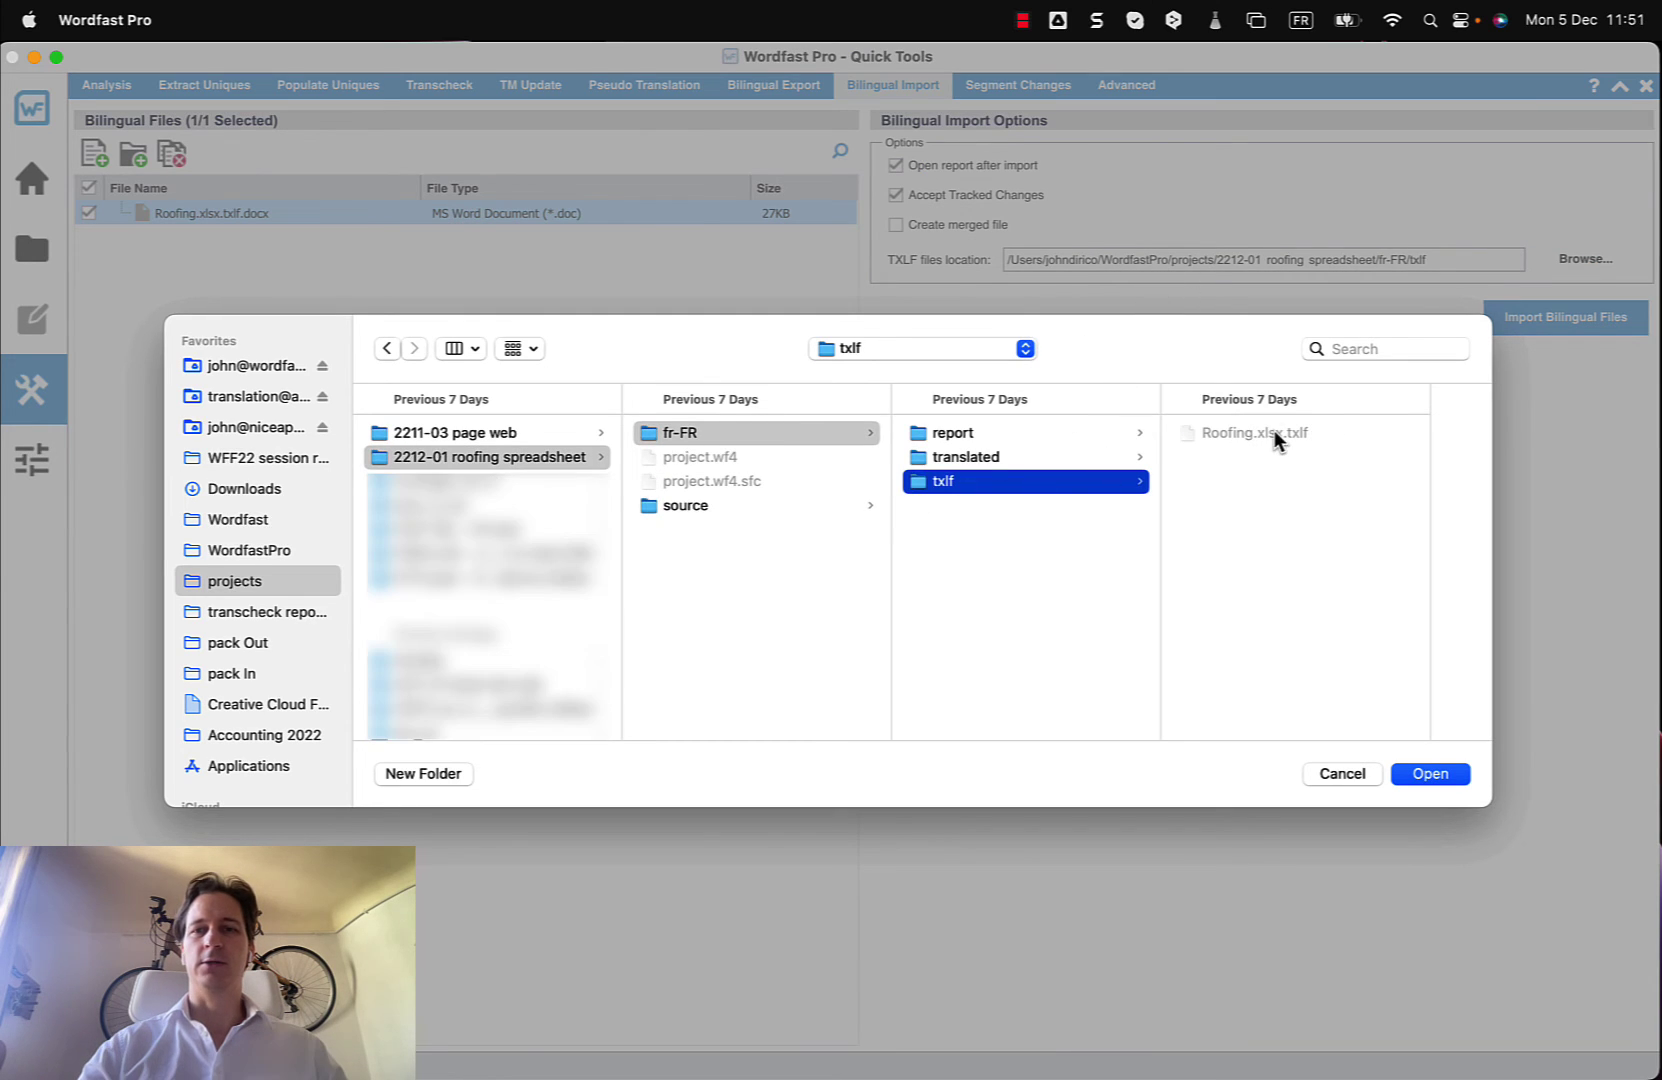
{"action": "left_click", "coordinate": [1449, 772]}
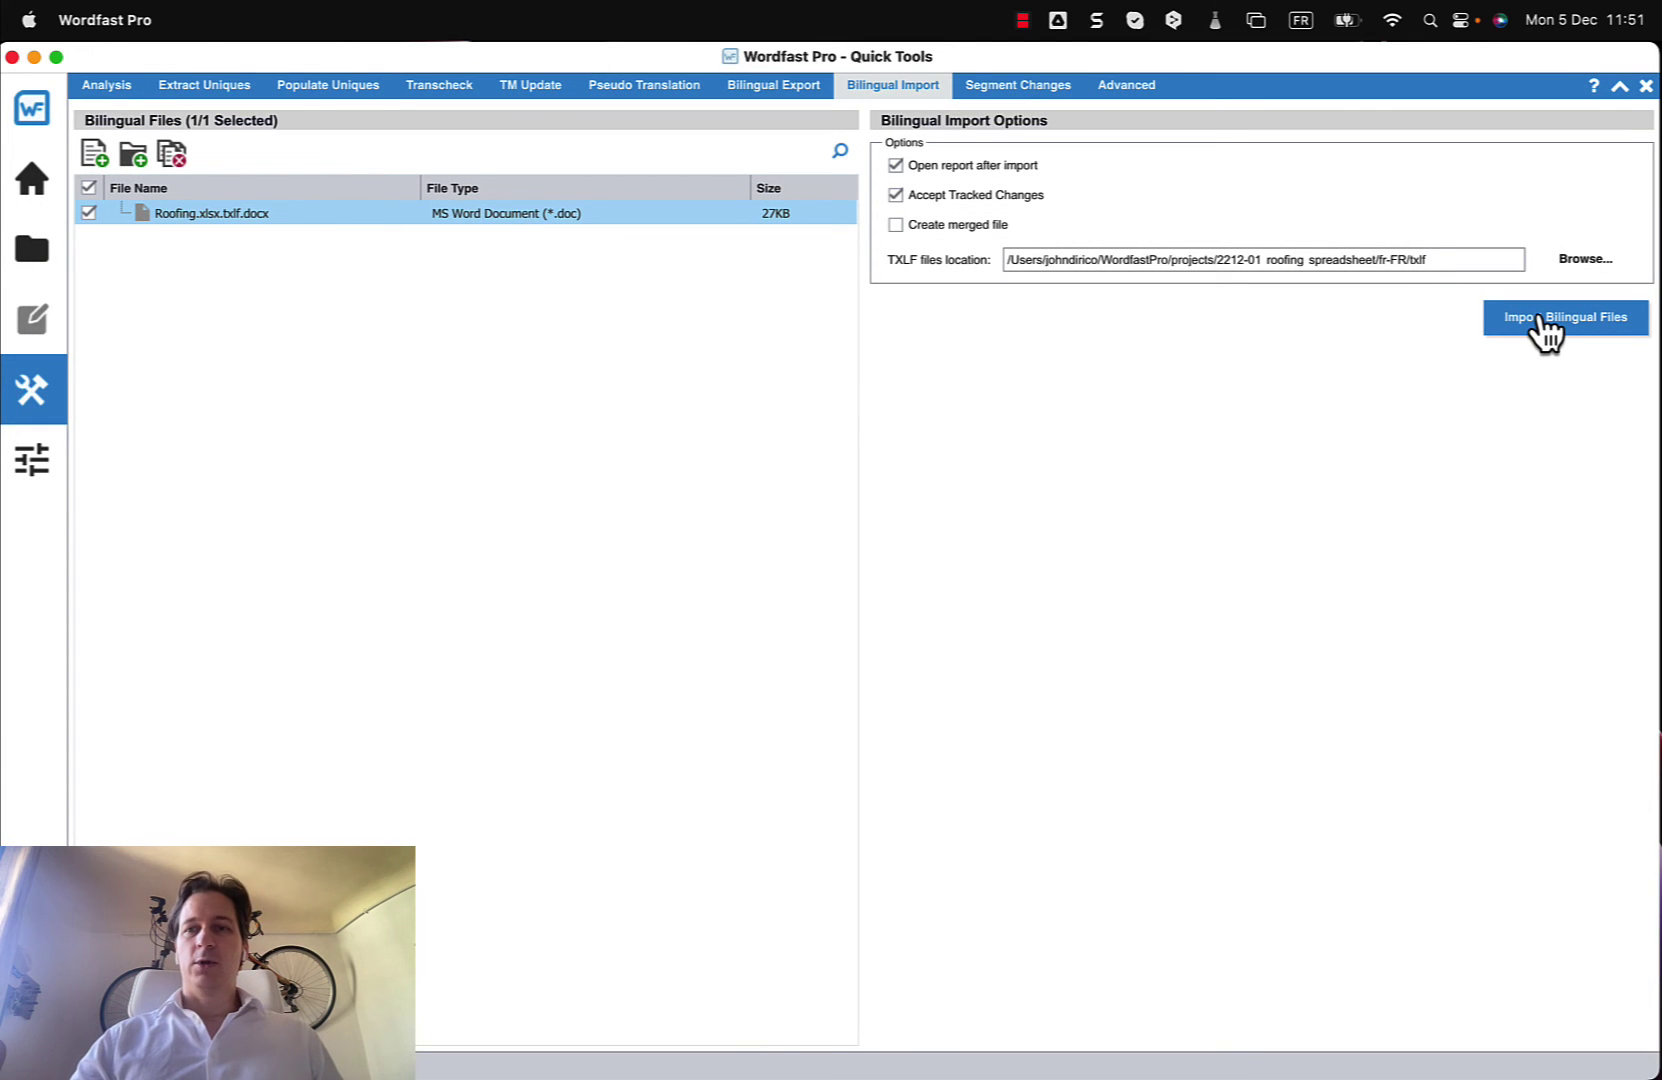
{"action": "left_click", "coordinate": [1543, 325]}
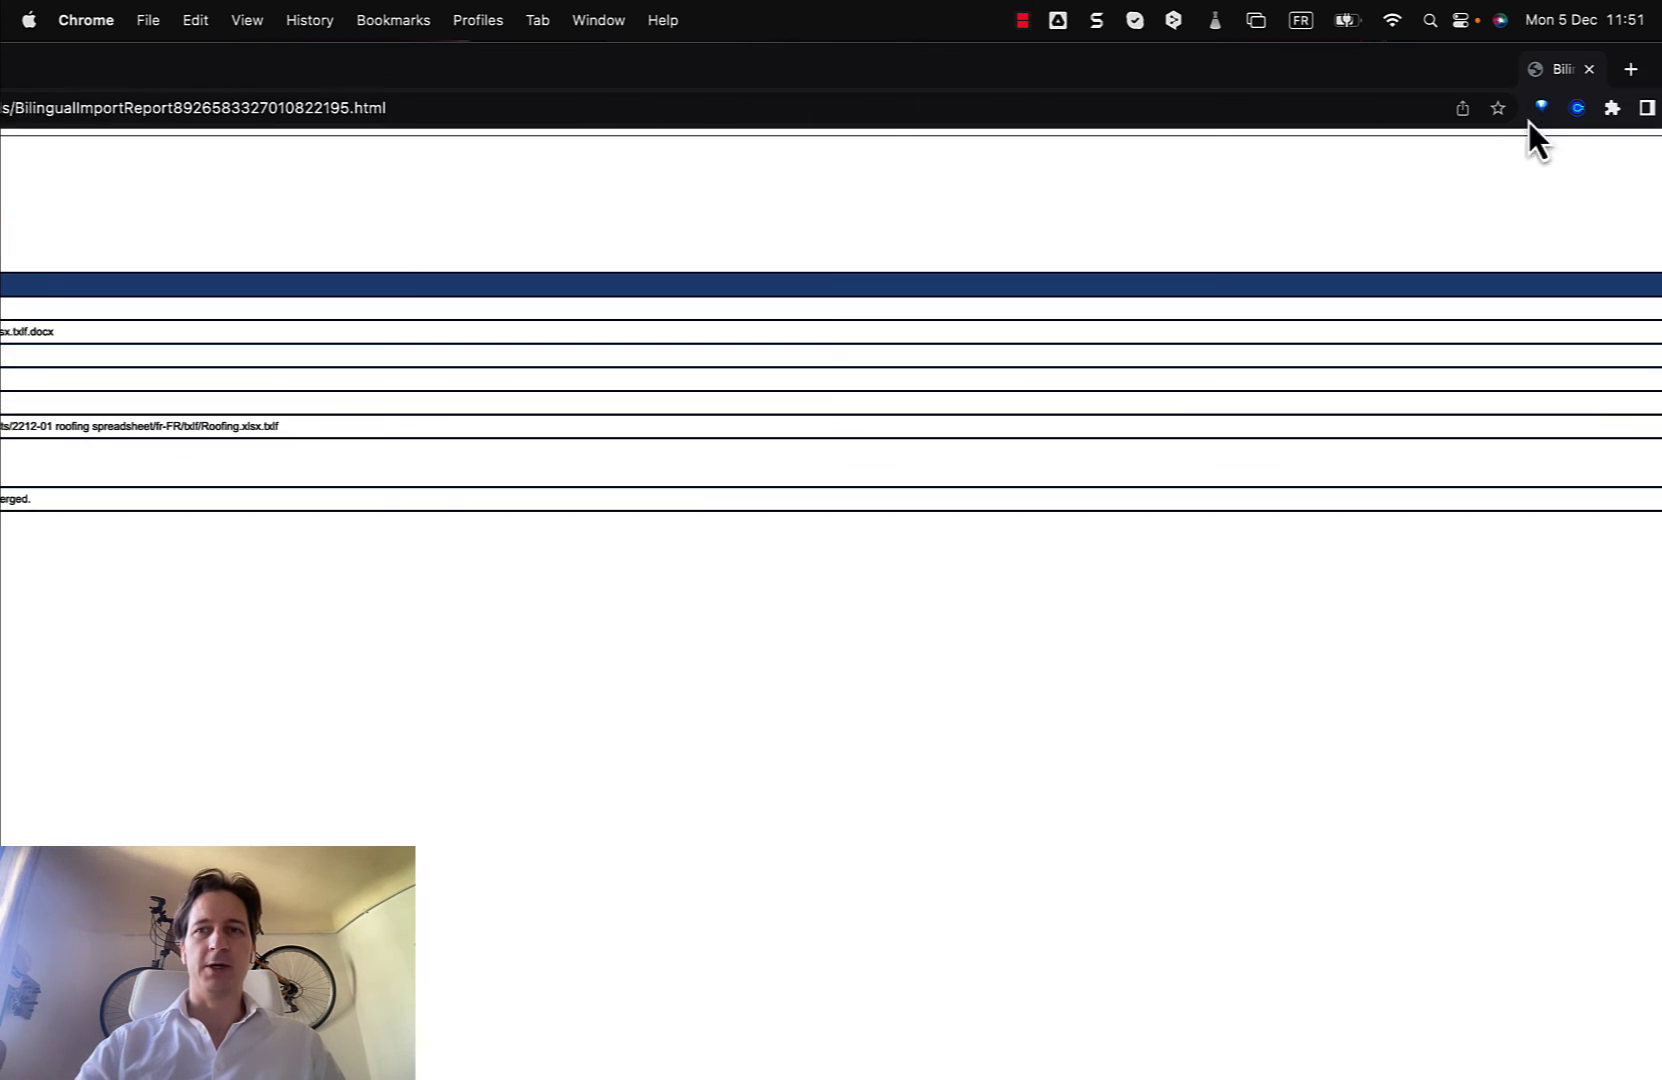
- Review the Bilingual Import Report confirming segment 1 now reads 'Le nom de la feuille de calcul'
{"action": "right_click", "coordinate": [749, 80]}
{"action": "left_click", "coordinate": [605, 45]}
{"action": "left_click_drag", "start_coordinate": [605, 45], "coordinate": [1092, 75]}
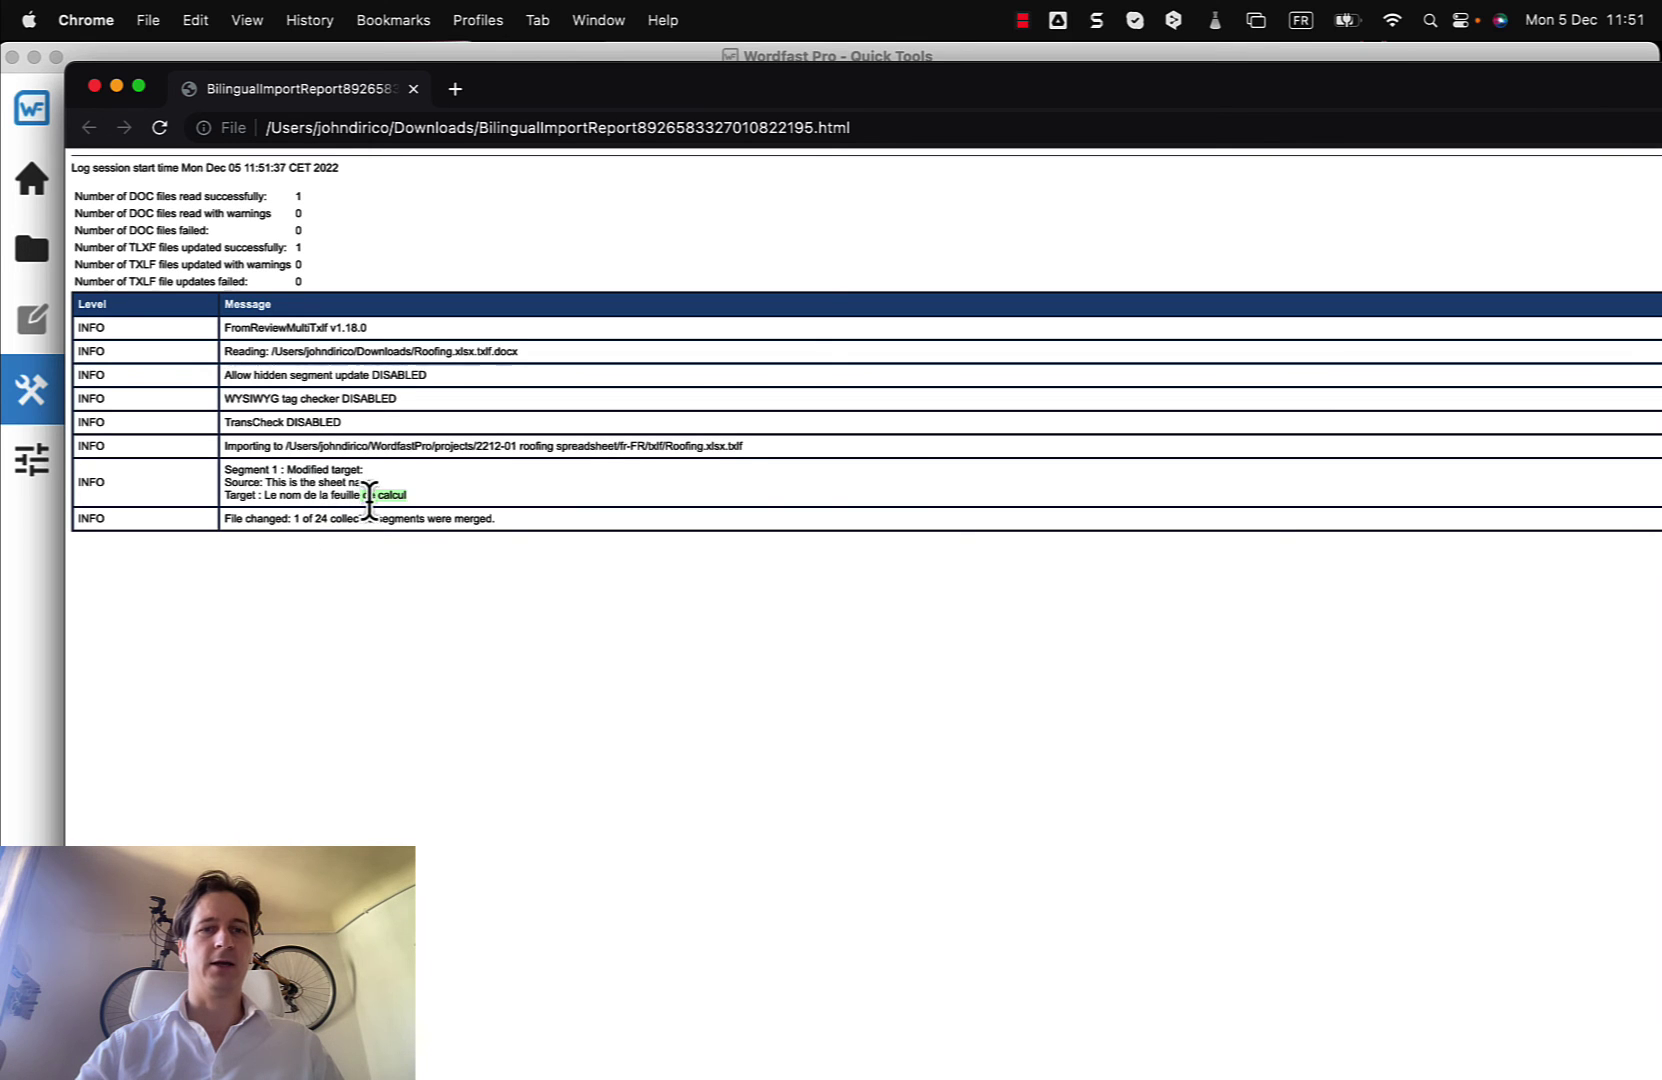
- Close the import report and reopen Roofing.xlsx.txlf from the current project's file list
{"action": "left_click", "coordinate": [414, 90]}
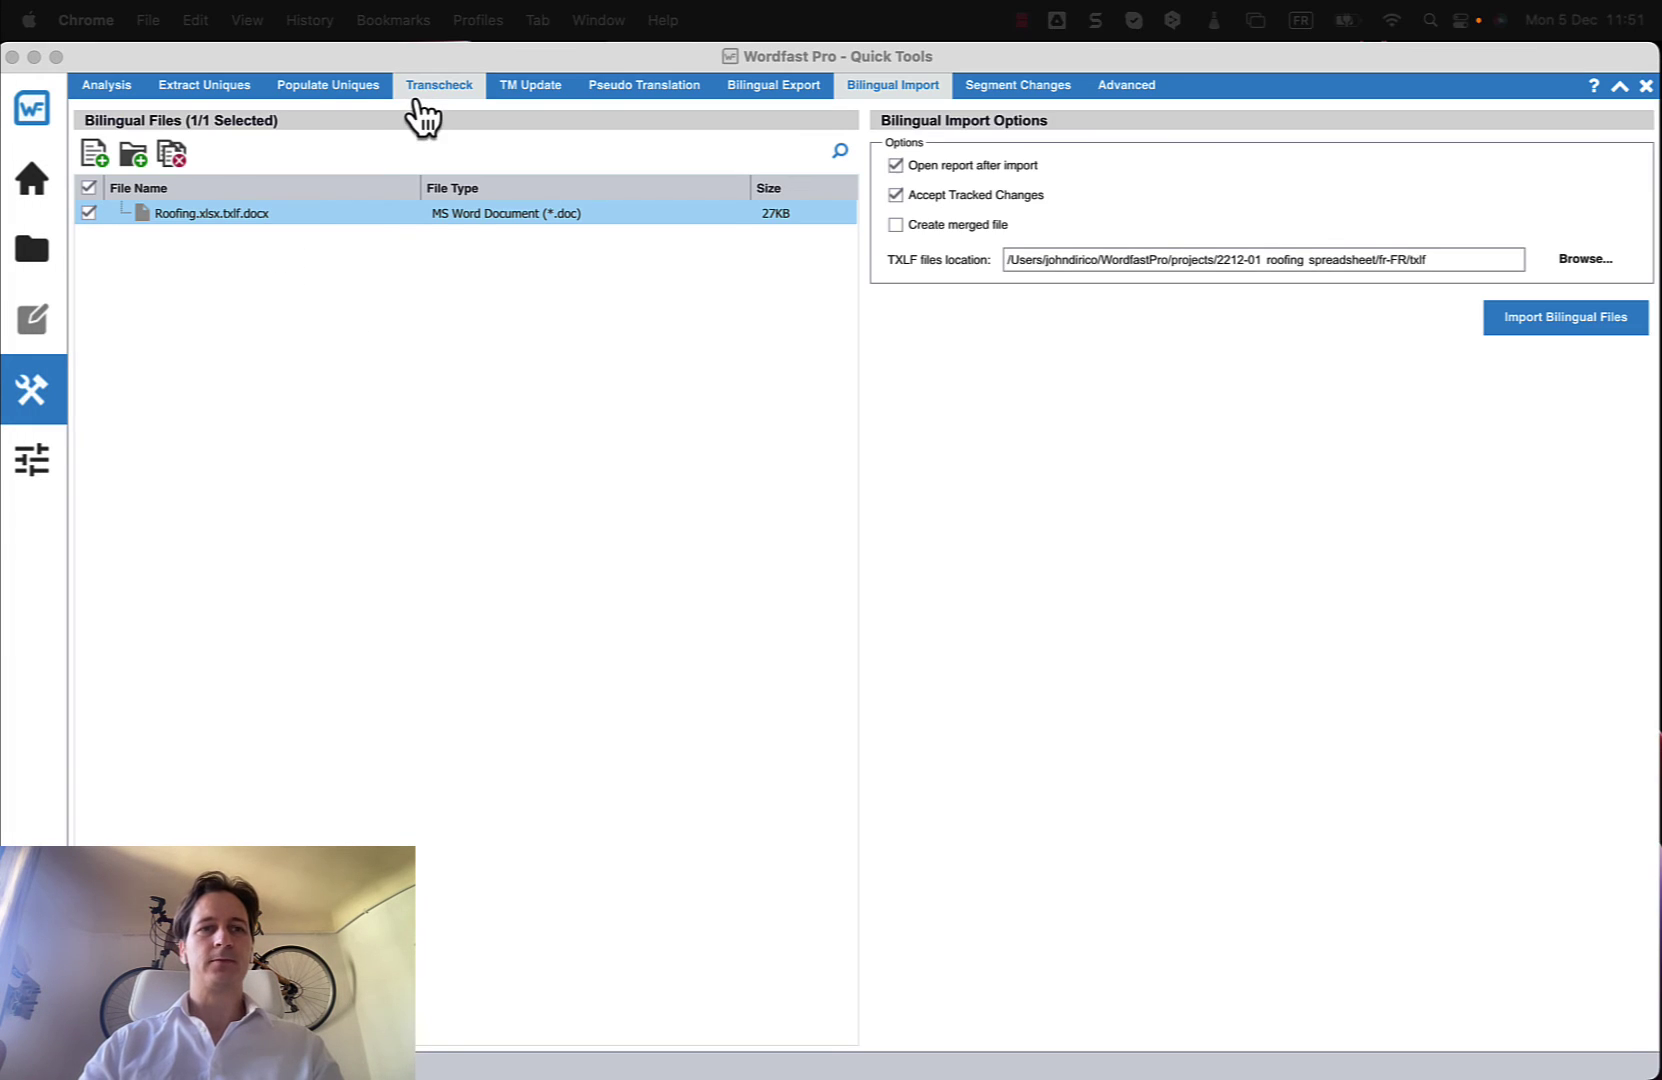
{"action": "left_click", "coordinate": [35, 258]}
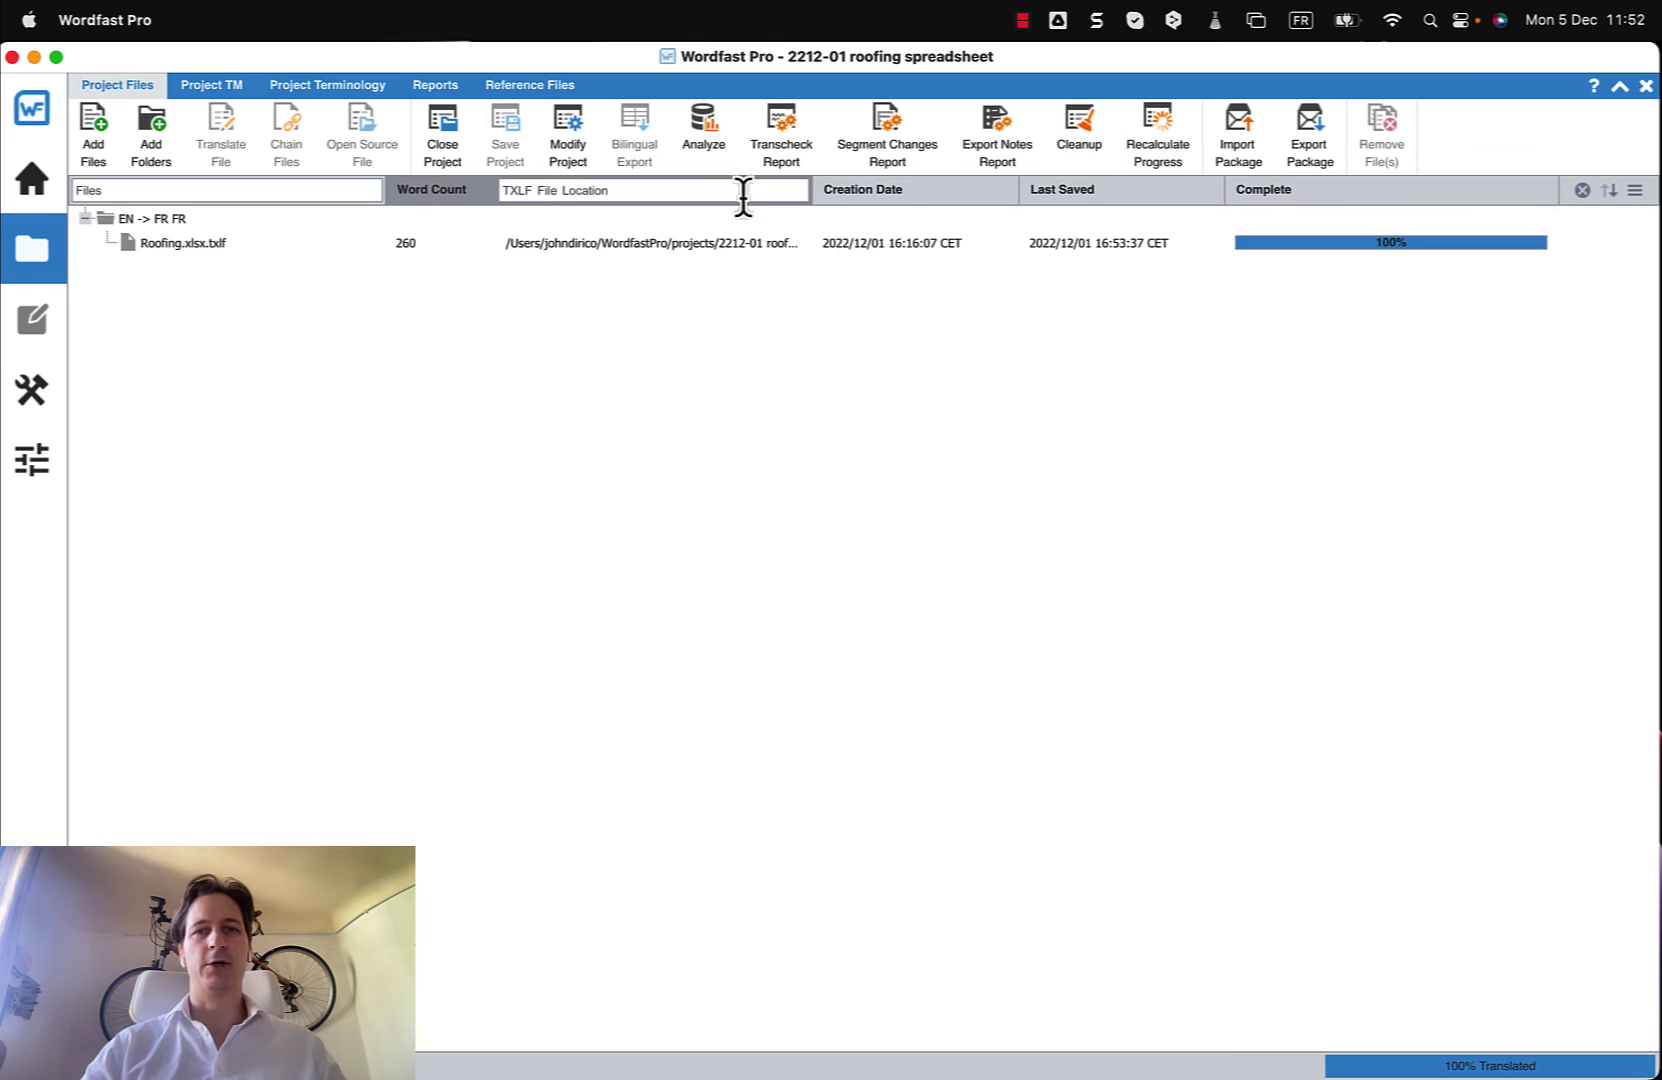
{"action": "left_click", "coordinate": [566, 247]}
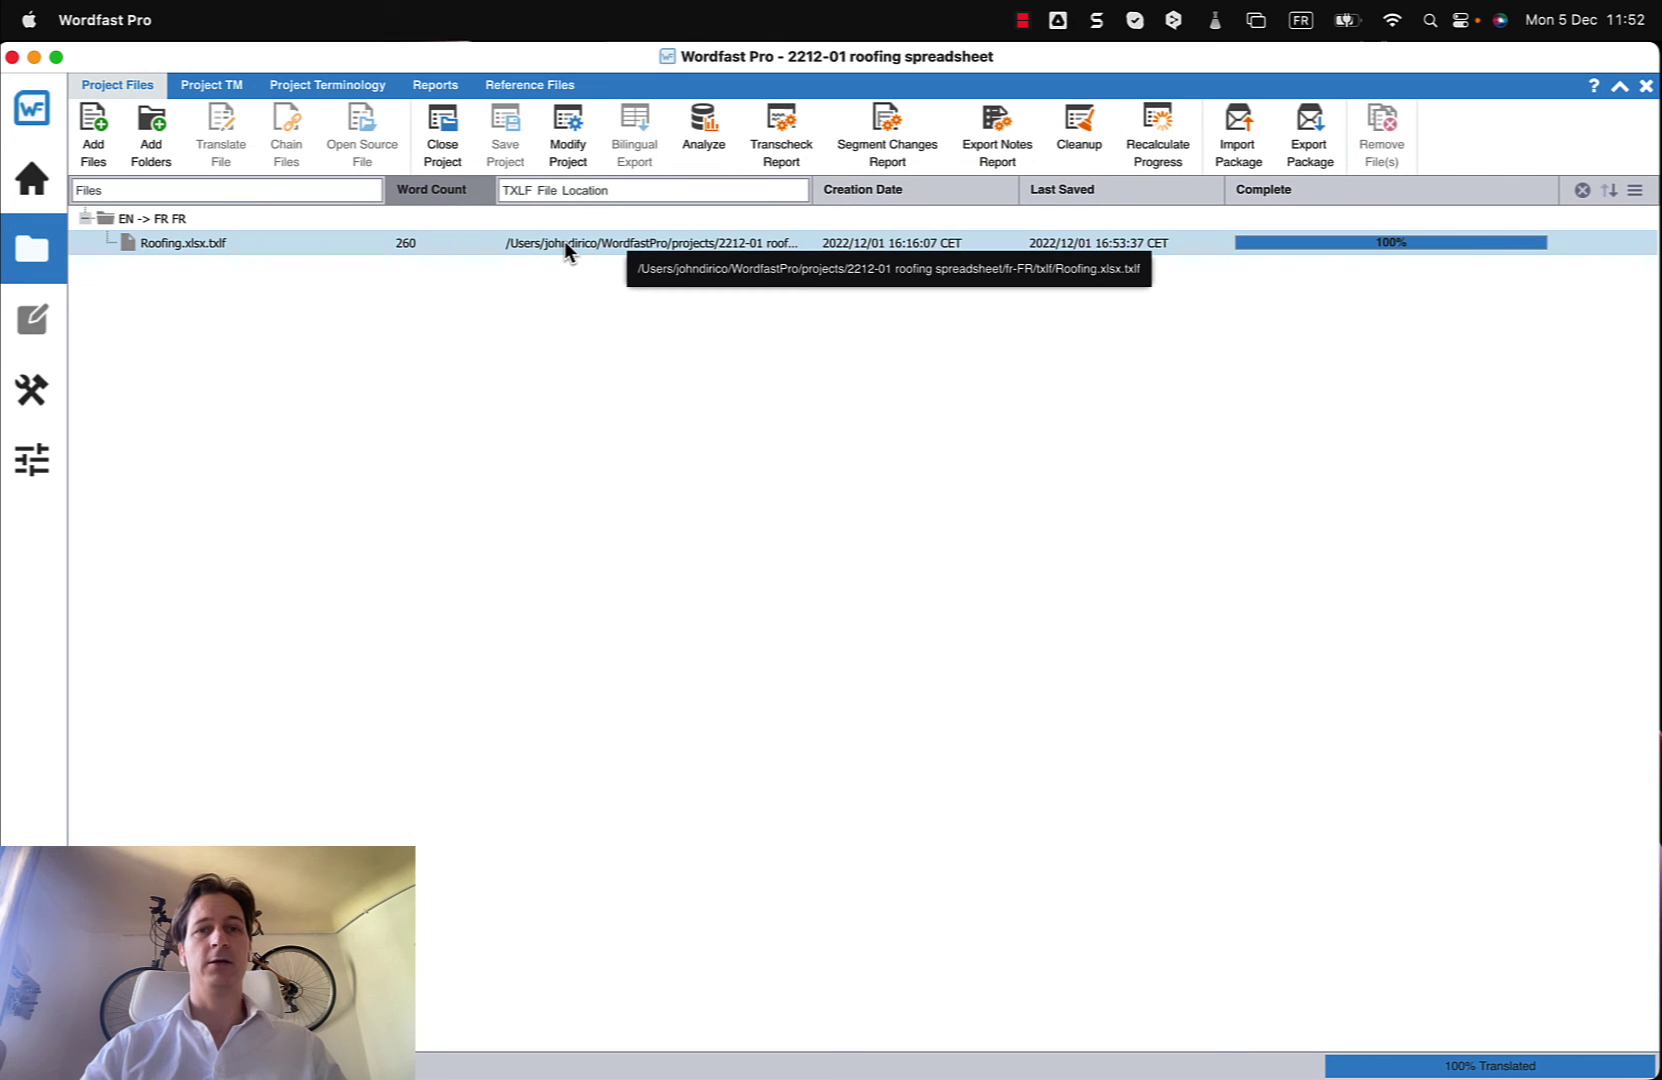
{"action": "double_click", "coordinate": [565, 243]}
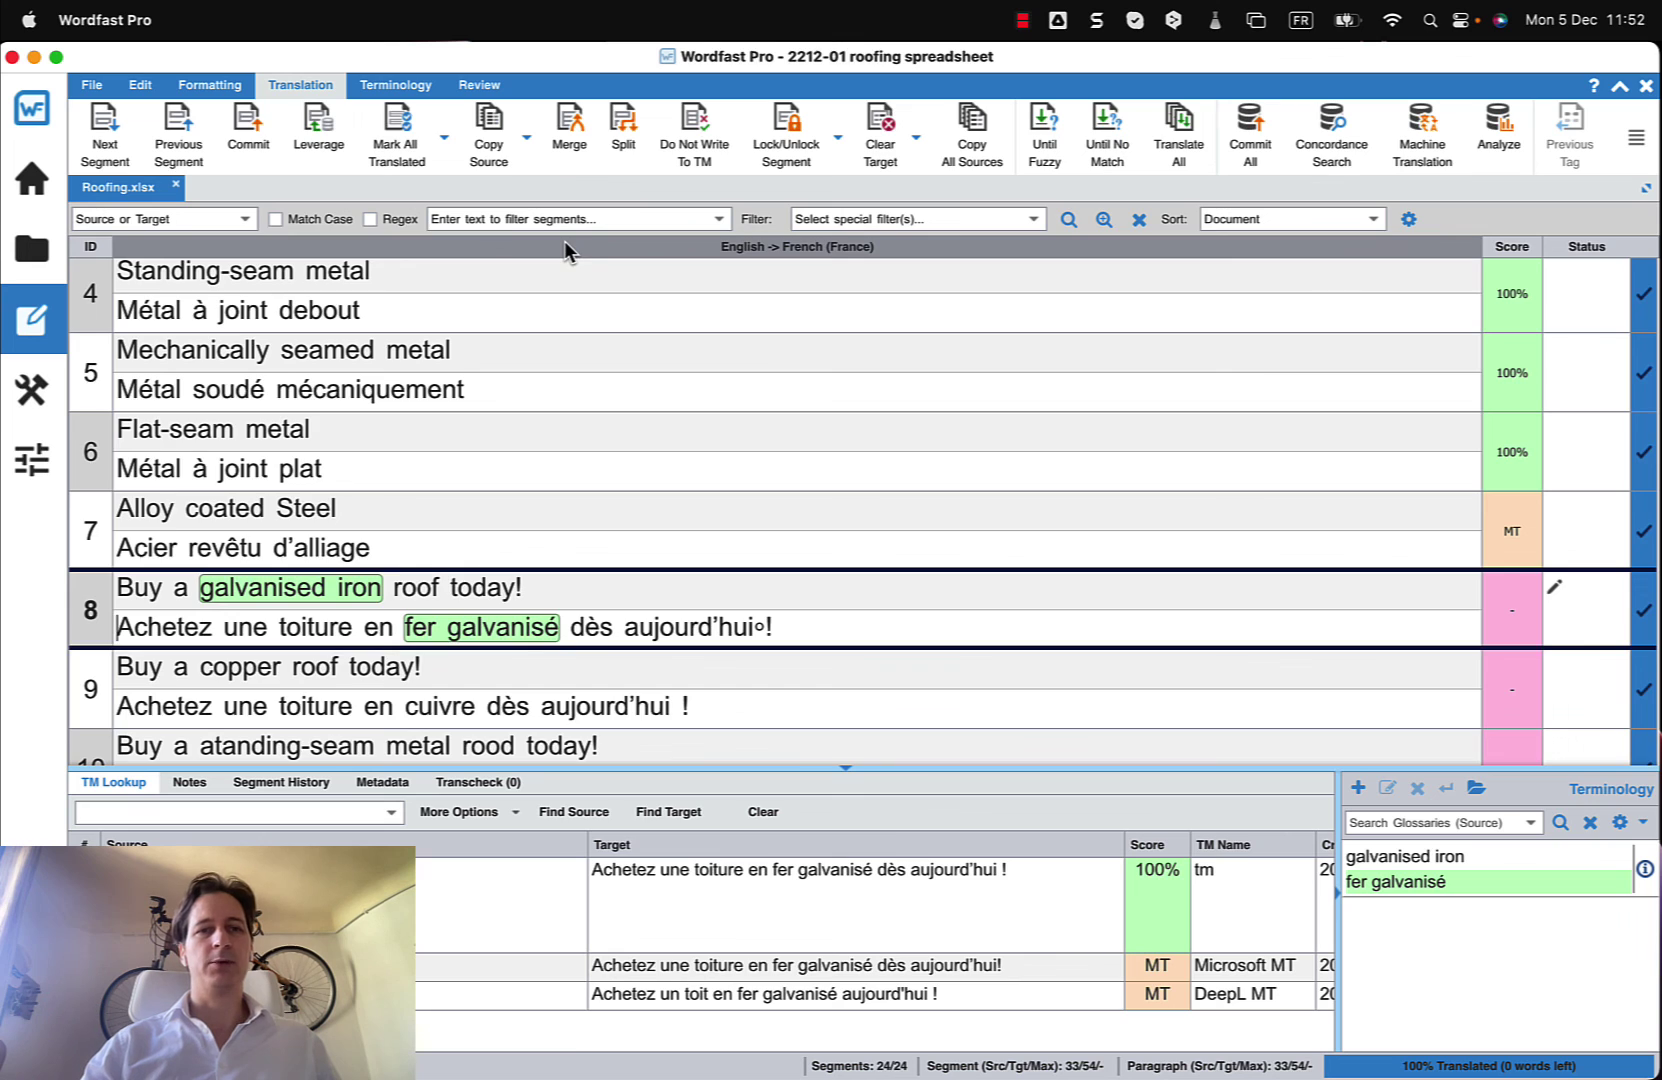
- Check segment 1's change history showing 'Le nom de la feuille de calcul', then close the file
{"action": "scroll", "coordinate": [488, 584], "scroll_direction": "up", "scroll_amount": 5}
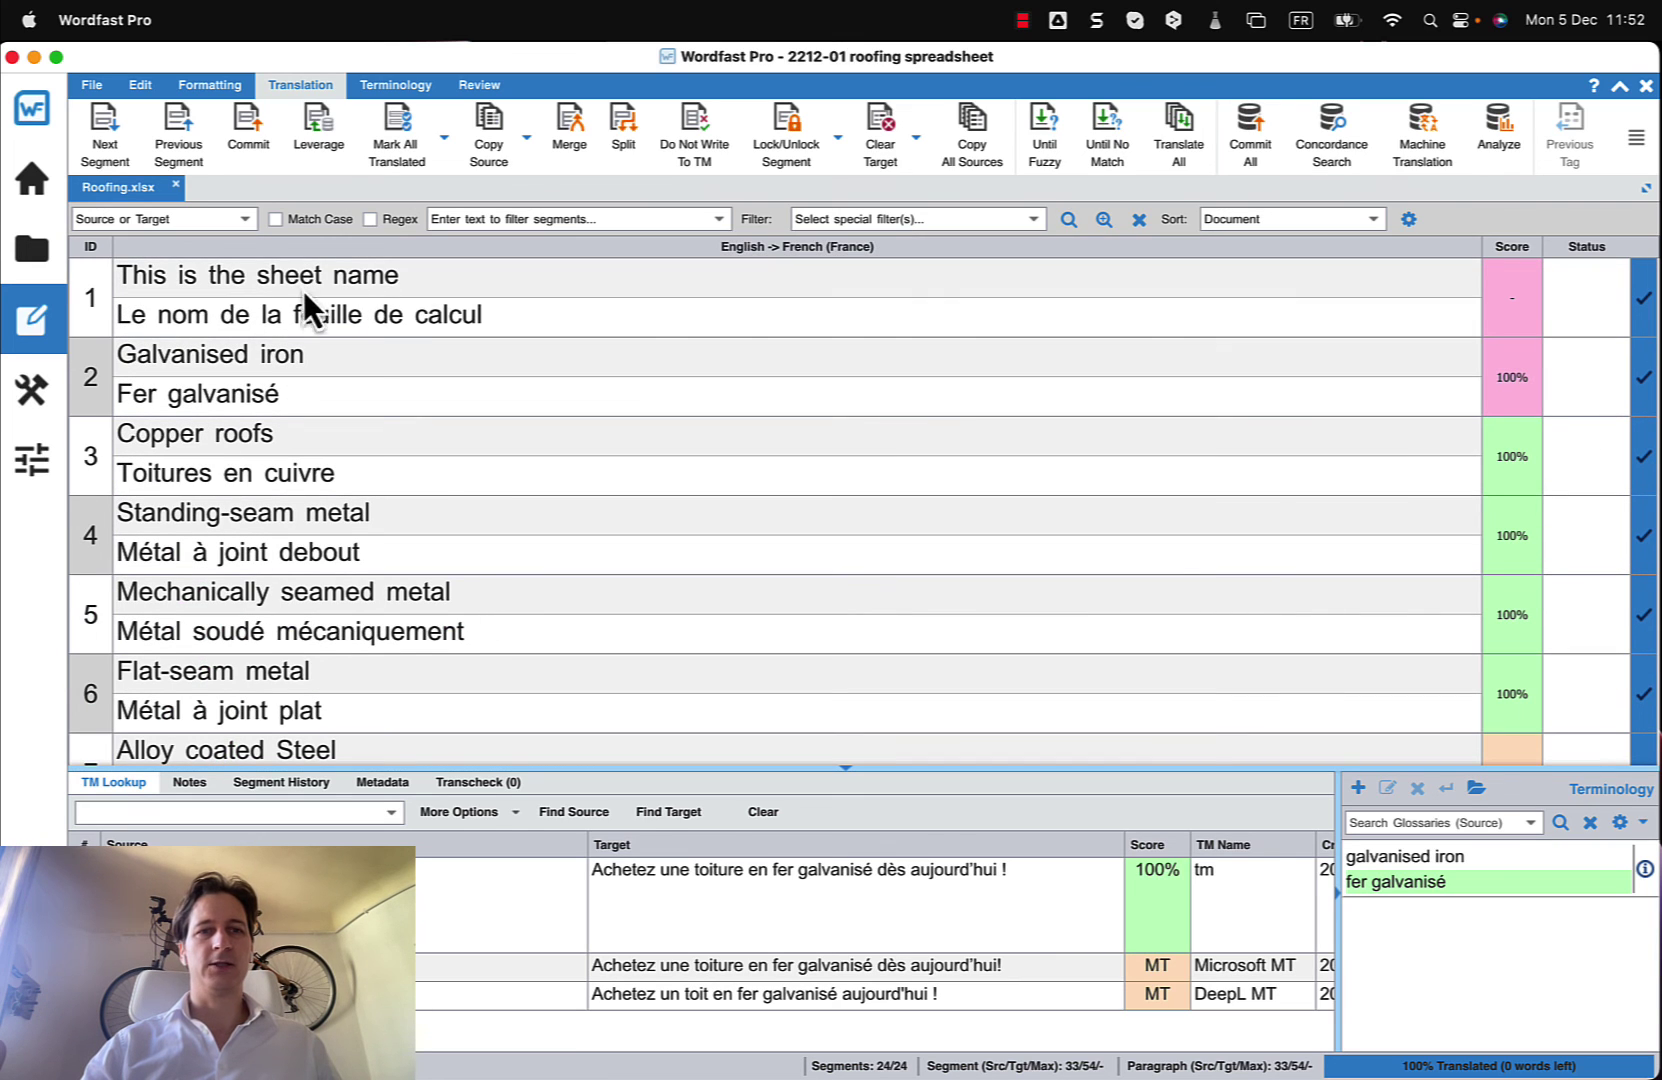
{"action": "left_click", "coordinate": [390, 314]}
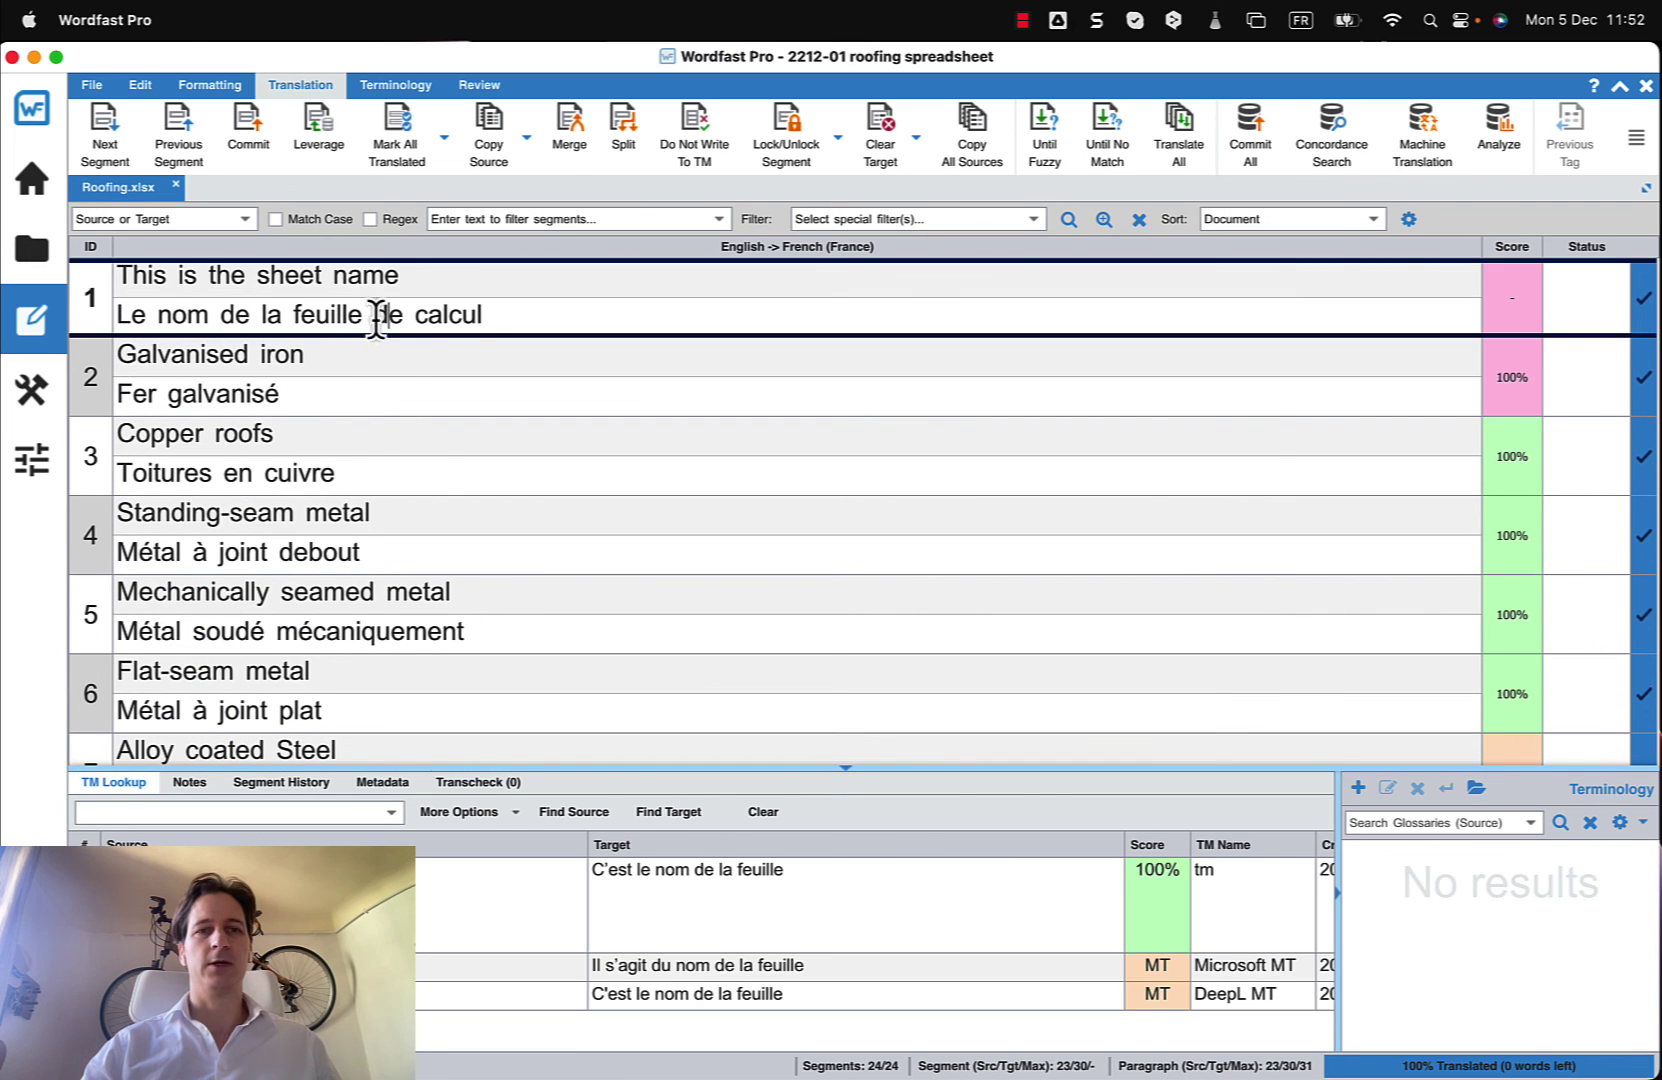
{"action": "left_click", "coordinate": [288, 783]}
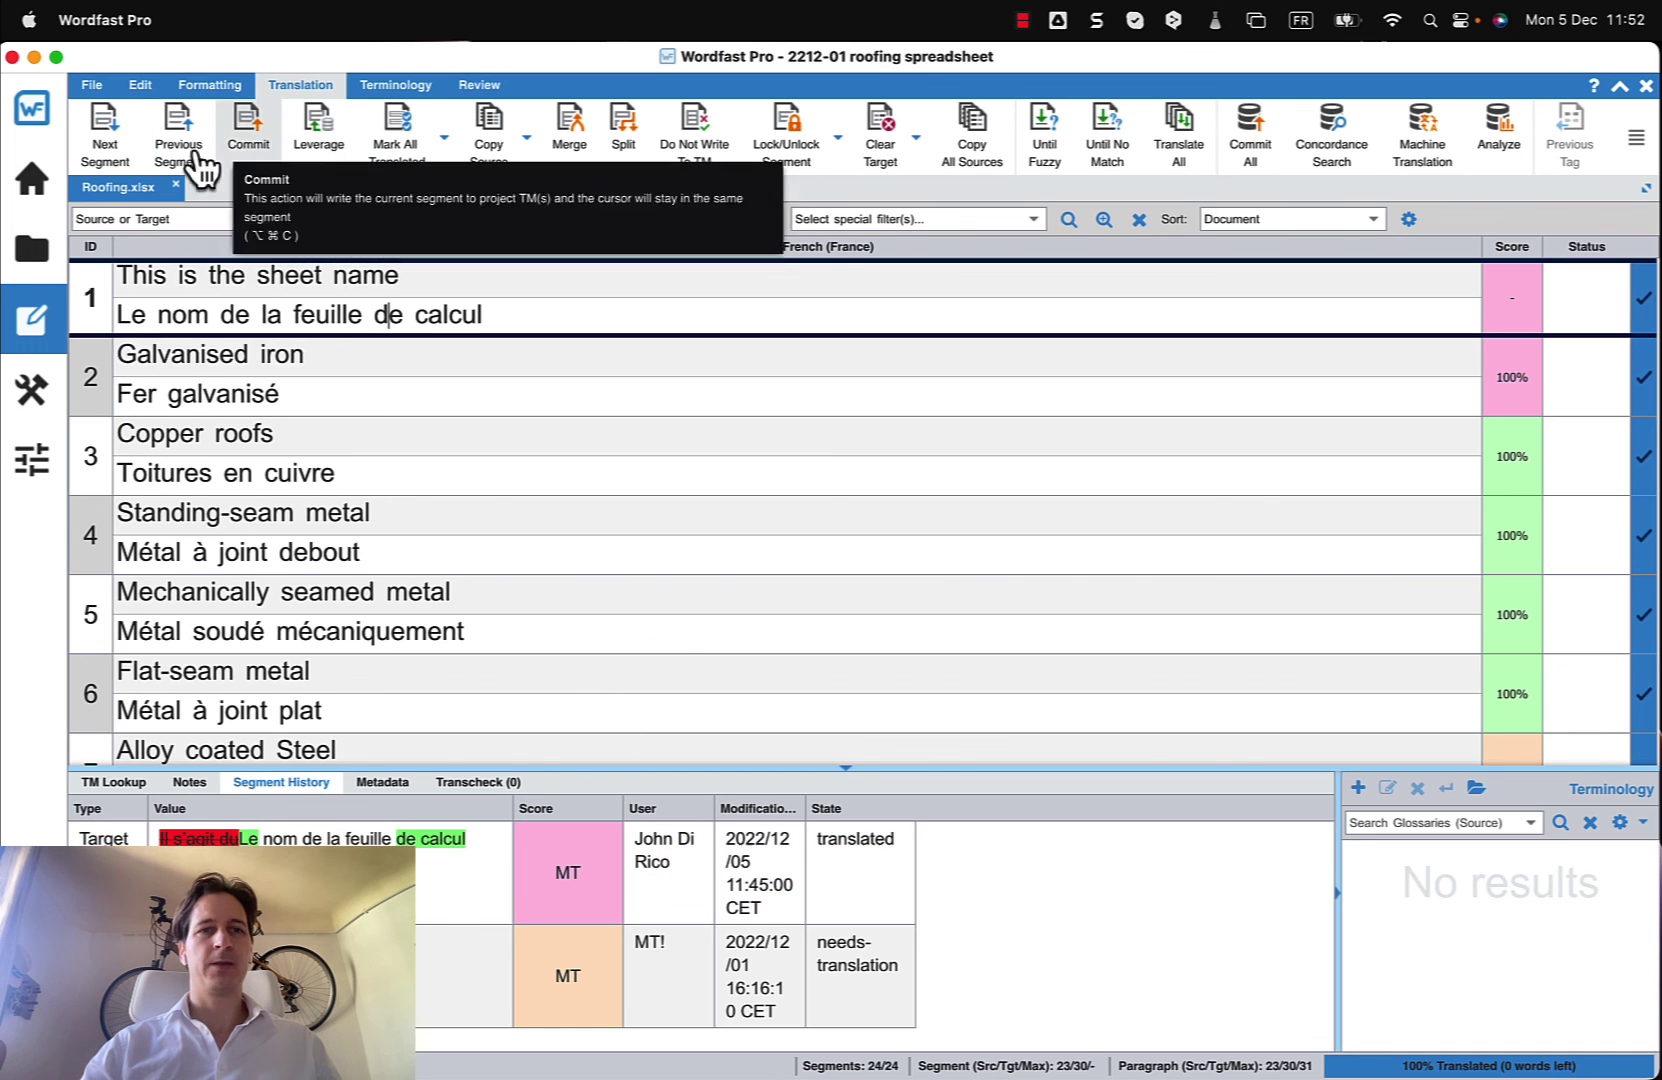
{"action": "left_click", "coordinate": [175, 185]}
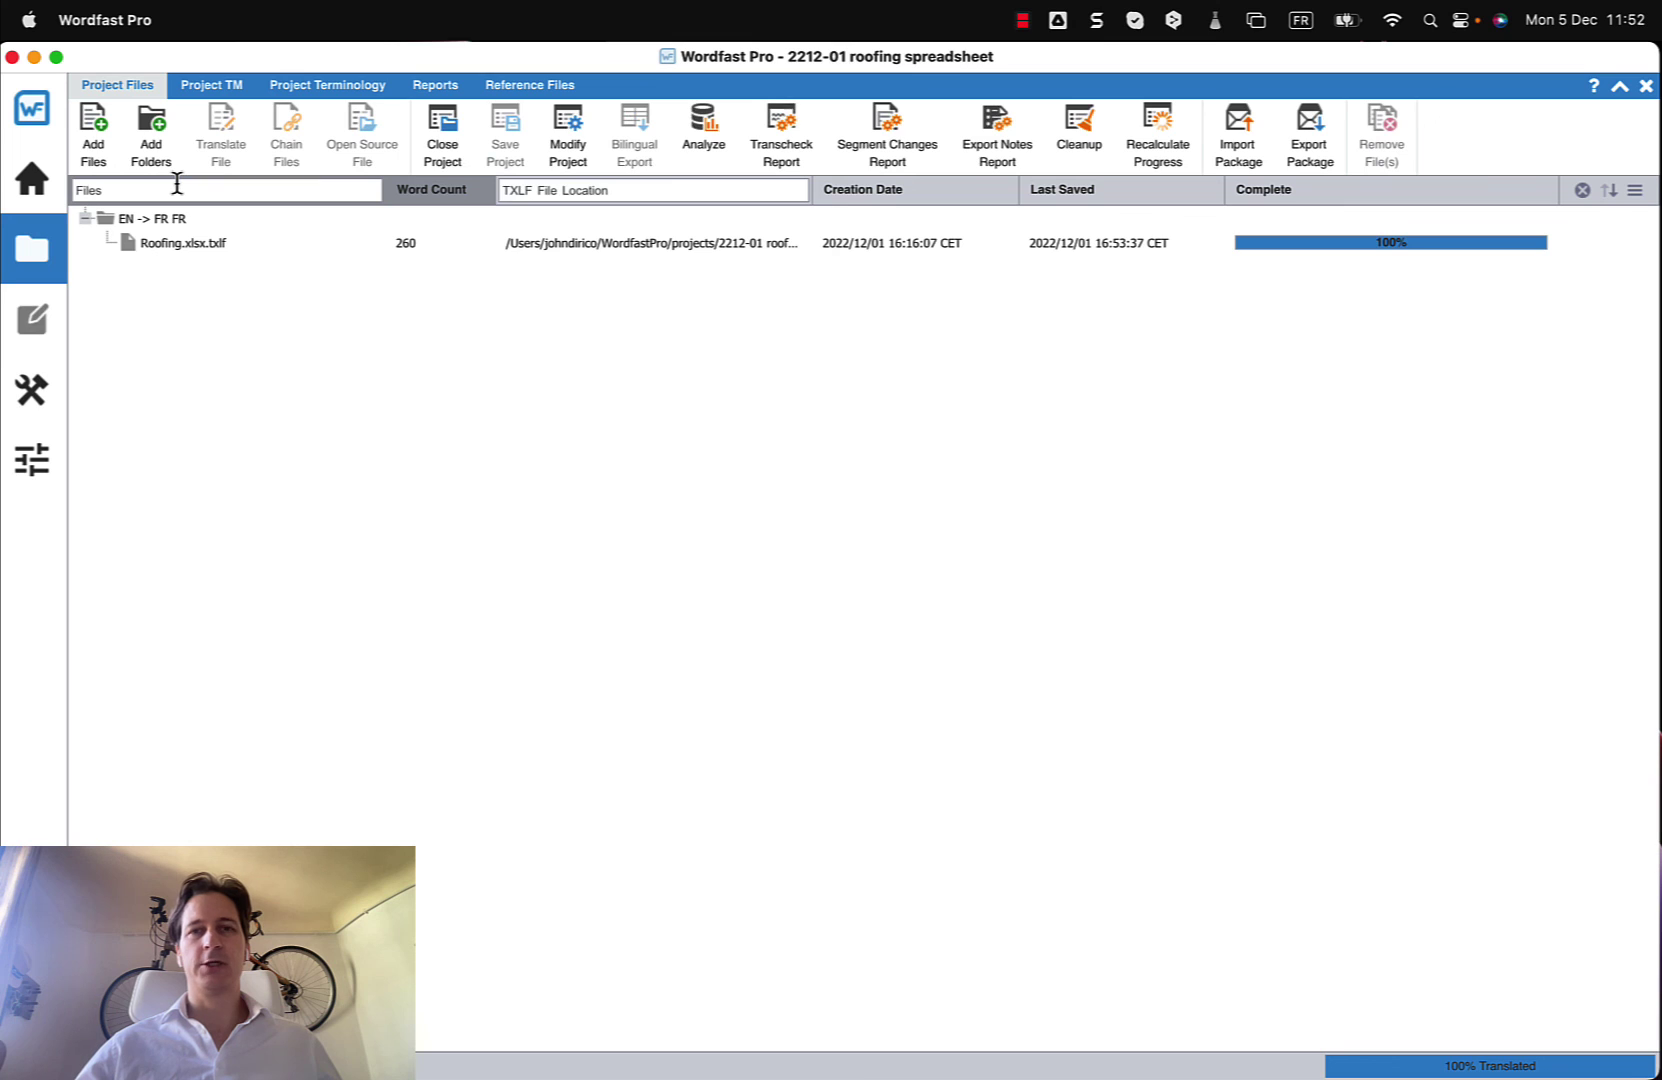